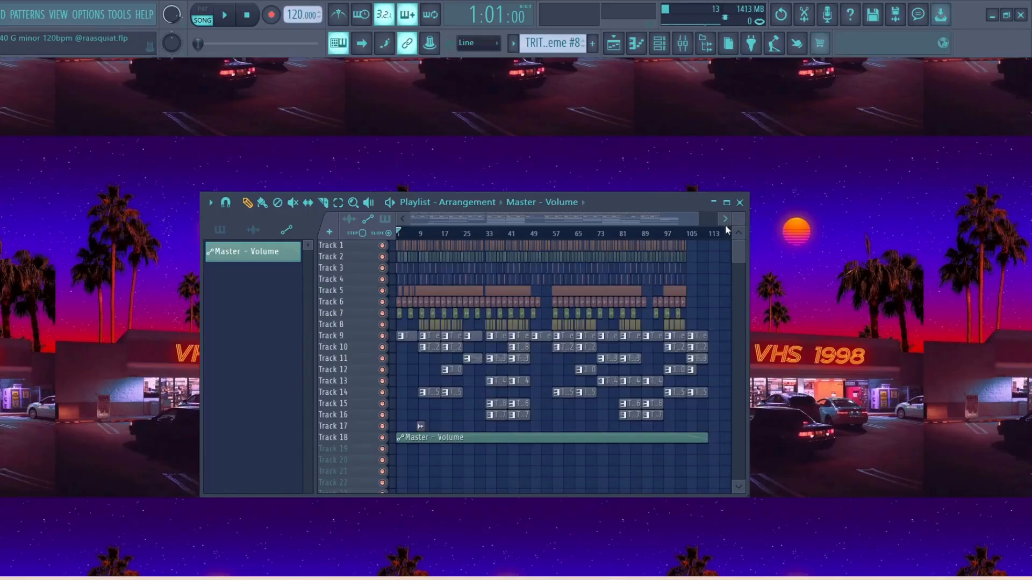
Step: Reposition the Playlist window over the desktop background and enlarge it to show the full arrangement
{"action": "left_click_drag", "start_coordinate": [680, 203], "coordinate": [735, 155]}
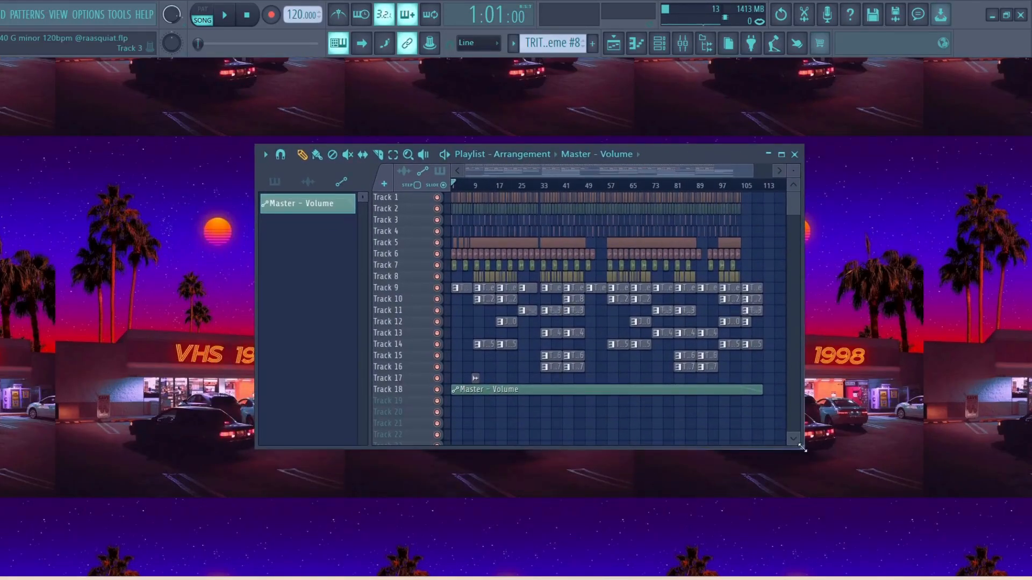
{"action": "left_click_drag", "start_coordinate": [803, 448], "coordinate": [898, 497]}
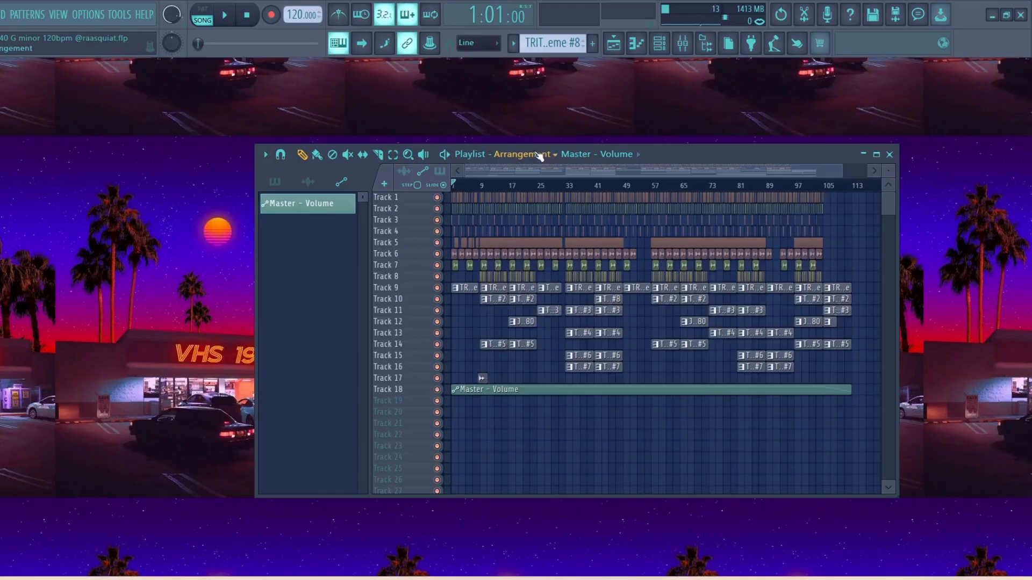
{"action": "left_click_drag", "start_coordinate": [838, 173], "coordinate": [749, 327]}
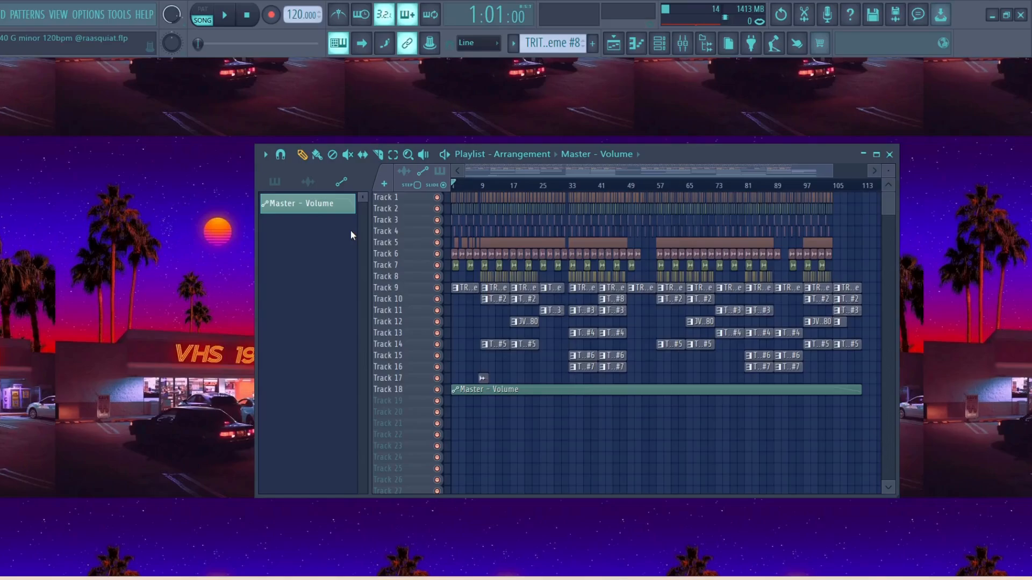
{"action": "left_click", "coordinate": [880, 154]}
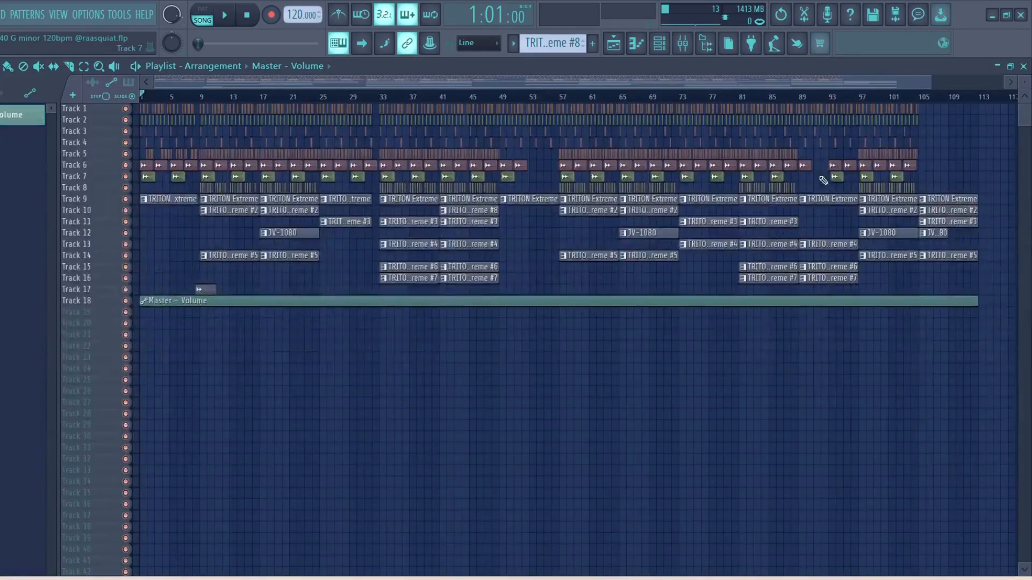
{"action": "left_click", "coordinate": [1010, 66]}
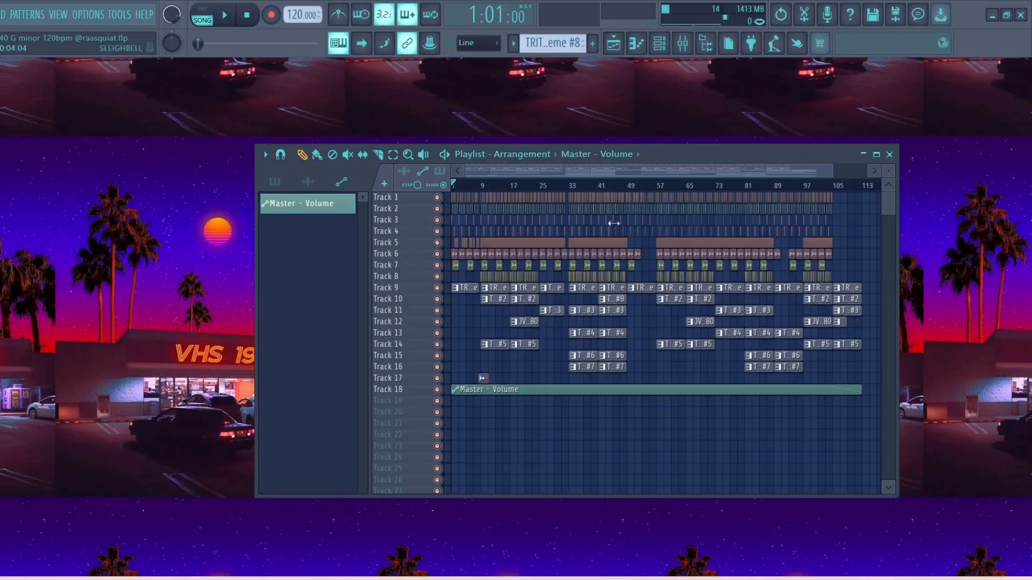
Step: Examine the clips on all tracks from the opening bars through the middle section to the end of the song
{"action": "left_click_drag", "start_coordinate": [887, 176], "coordinate": [505, 184]}
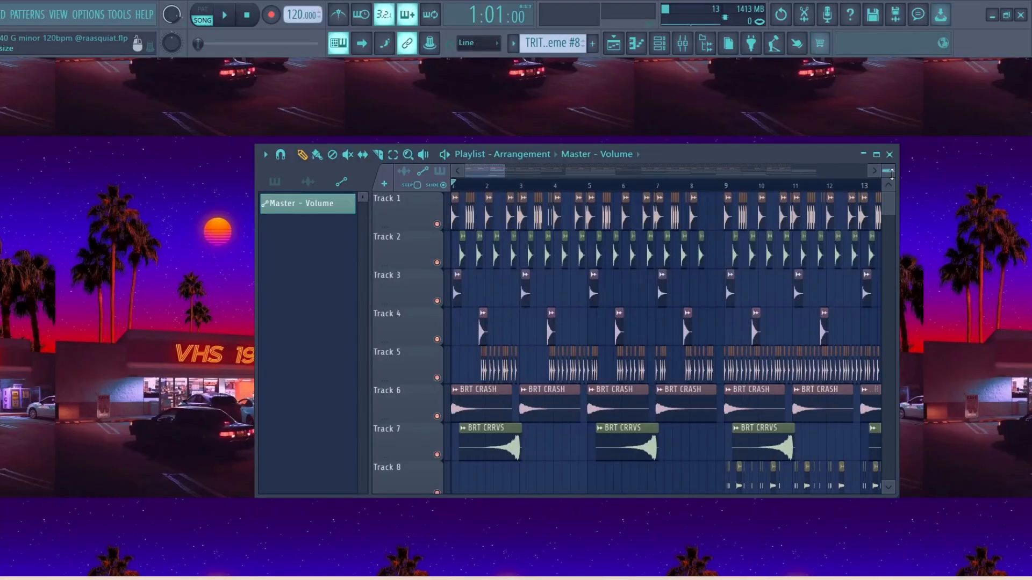
{"action": "left_click_drag", "start_coordinate": [891, 173], "coordinate": [891, 171]}
{"action": "scroll", "coordinate": [661, 215], "scroll_direction": "down", "scroll_amount": 6}
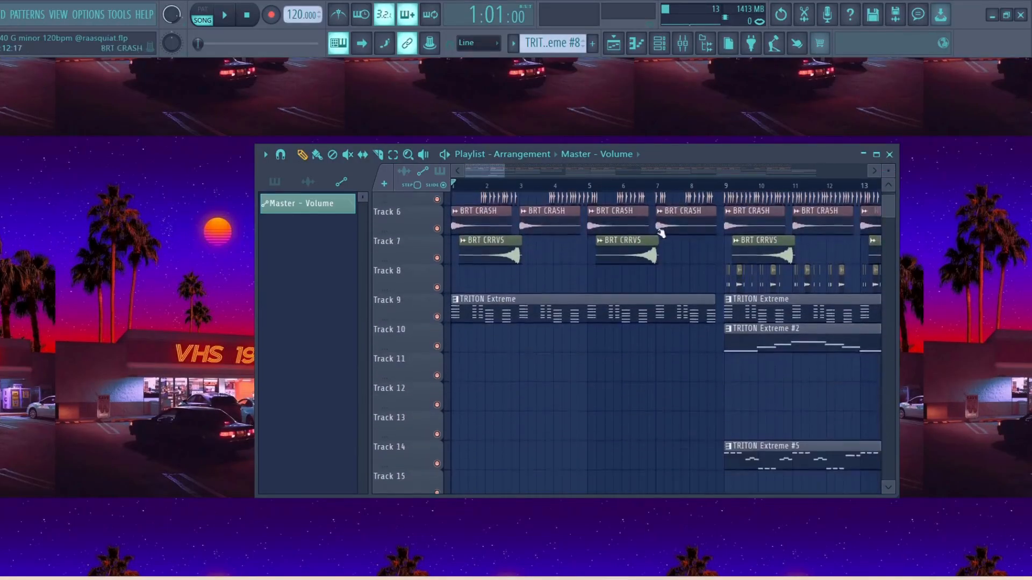
{"action": "scroll", "coordinate": [644, 277], "scroll_direction": "up", "scroll_amount": 6}
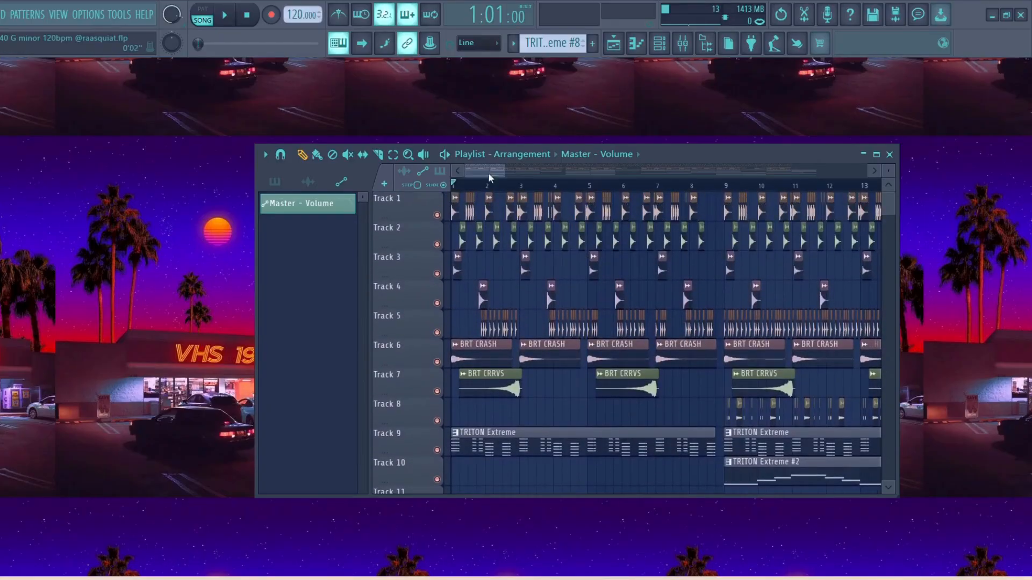
{"action": "left_click_drag", "start_coordinate": [488, 172], "coordinate": [572, 172]}
{"action": "scroll", "coordinate": [640, 242], "scroll_direction": "down", "scroll_amount": 6}
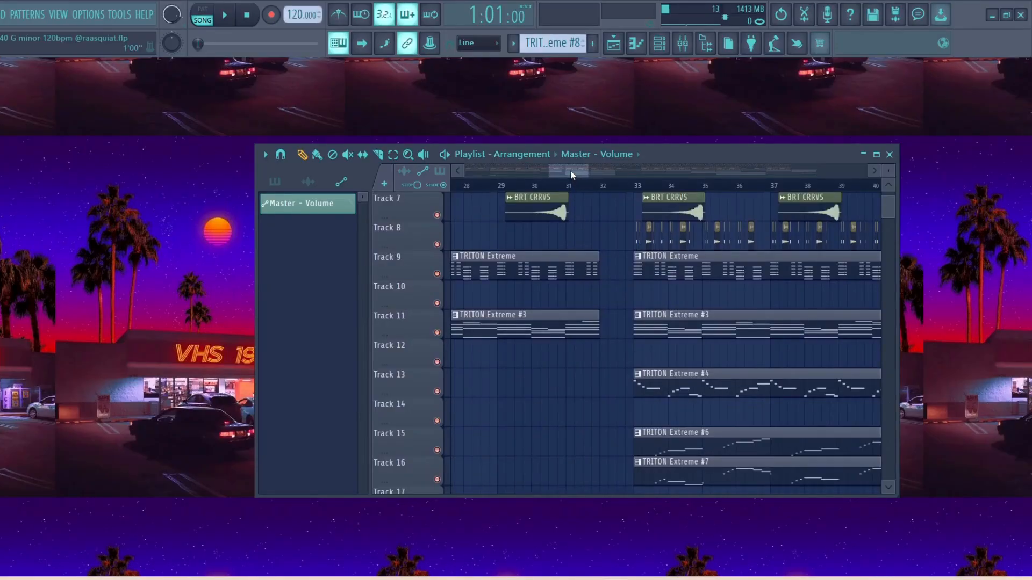
{"action": "left_click_drag", "start_coordinate": [571, 172], "coordinate": [783, 174]}
{"action": "scroll", "coordinate": [675, 306], "scroll_direction": "down", "scroll_amount": 3}
{"action": "scroll", "coordinate": [675, 306], "scroll_direction": "up", "scroll_amount": 4}
{"action": "scroll", "coordinate": [738, 204], "scroll_direction": "down", "scroll_amount": 3}
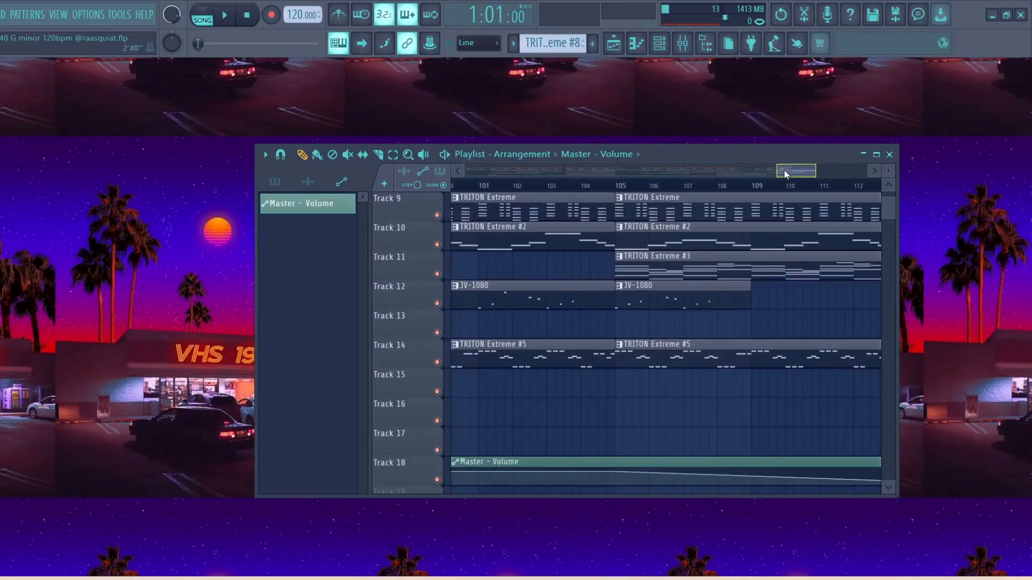
{"action": "scroll", "coordinate": [844, 396], "scroll_direction": "down", "scroll_amount": 3}
{"action": "scroll", "coordinate": [843, 390], "scroll_direction": "up", "scroll_amount": 11}
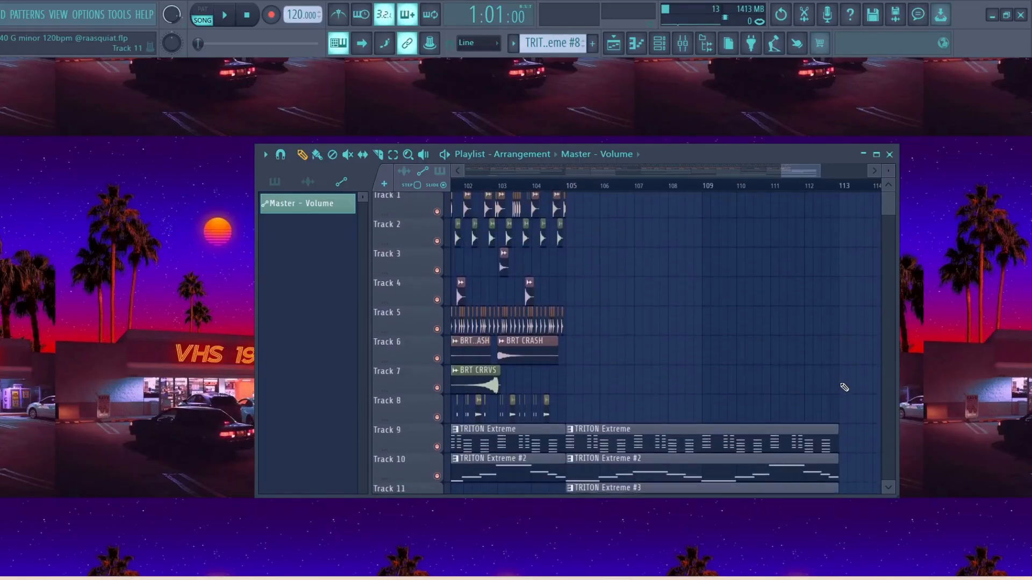
Step: Examine the intro's percussion clips, TRITON Extreme pattern and Master - Volume automation in the opening bars
{"action": "left_click_drag", "start_coordinate": [794, 172], "coordinate": [460, 185]}
{"action": "scroll", "coordinate": [680, 371], "scroll_direction": "down", "scroll_amount": 7}
{"action": "scroll", "coordinate": [679, 370], "scroll_direction": "up", "scroll_amount": 7}
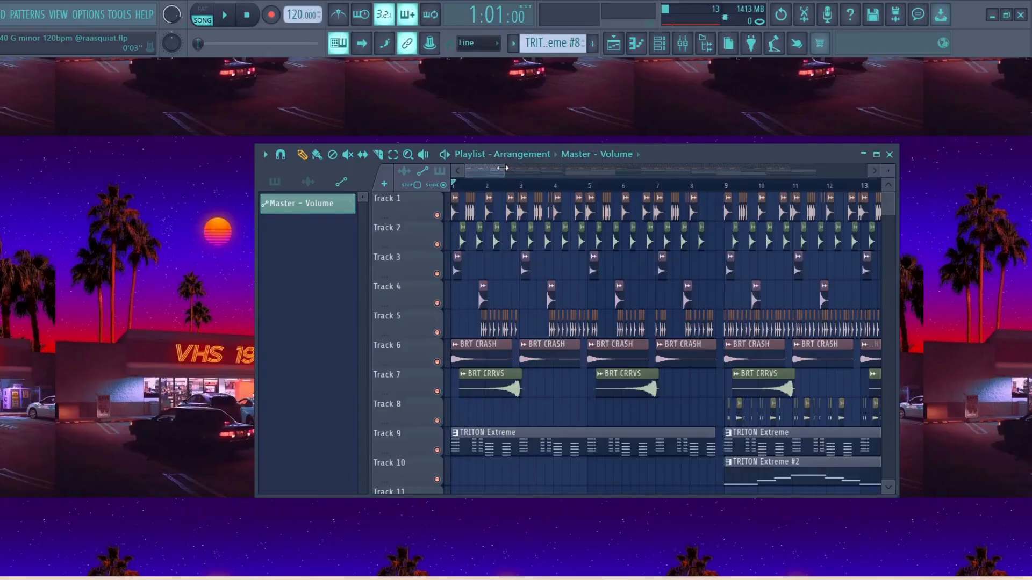
{"action": "left_click_drag", "start_coordinate": [502, 168], "coordinate": [480, 187]}
{"action": "scroll", "coordinate": [667, 306], "scroll_direction": "down", "scroll_amount": 5}
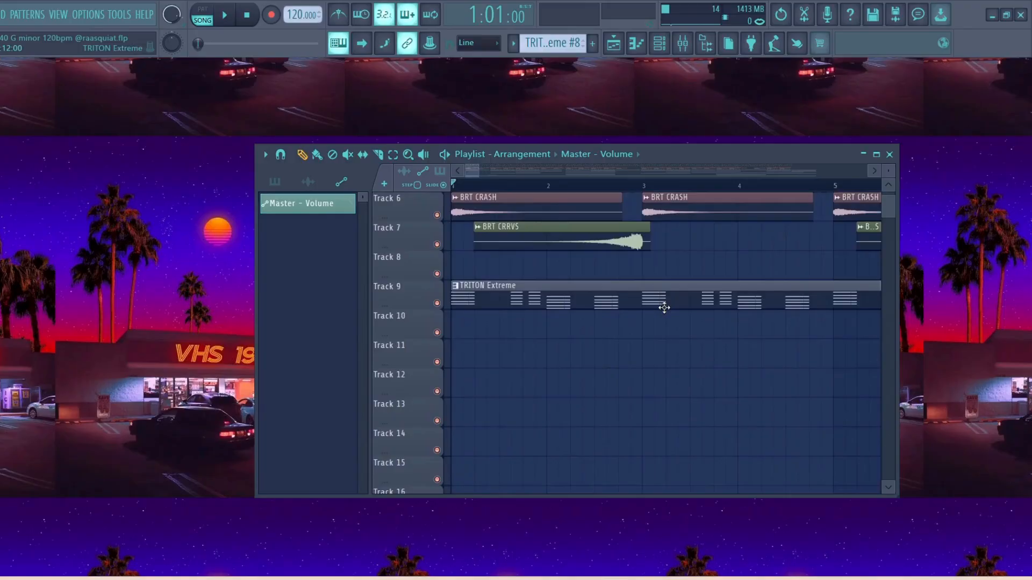
{"action": "scroll", "coordinate": [663, 346], "scroll_direction": "down", "scroll_amount": 3}
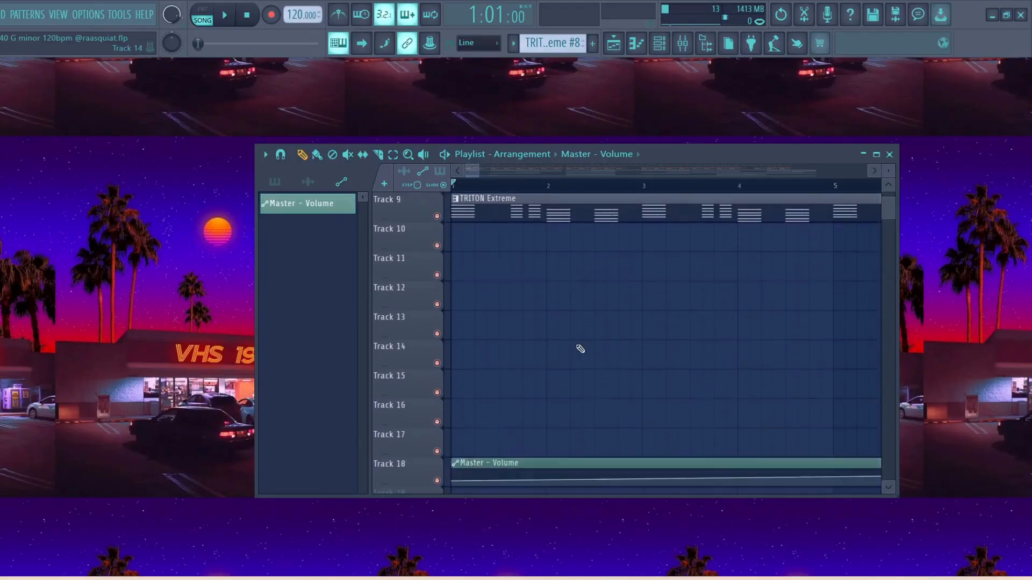
{"action": "scroll", "coordinate": [578, 347], "scroll_direction": "up", "scroll_amount": 2}
{"action": "scroll", "coordinate": [566, 344], "scroll_direction": "down", "scroll_amount": 1}
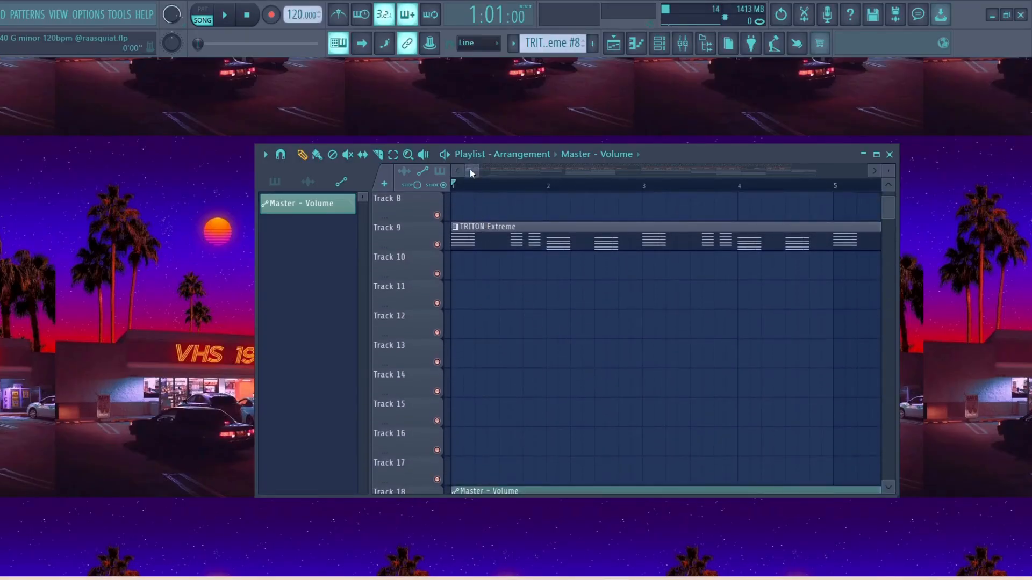
Step: Examine the whole arrangement's layout and the melody and automation clips in its closing section, bars 87 to 113
{"action": "left_click_drag", "start_coordinate": [470, 171], "coordinate": [849, 211]}
{"action": "scroll", "coordinate": [880, 305], "scroll_direction": "down", "scroll_amount": 2}
{"action": "scroll", "coordinate": [854, 369], "scroll_direction": "up", "scroll_amount": 5}
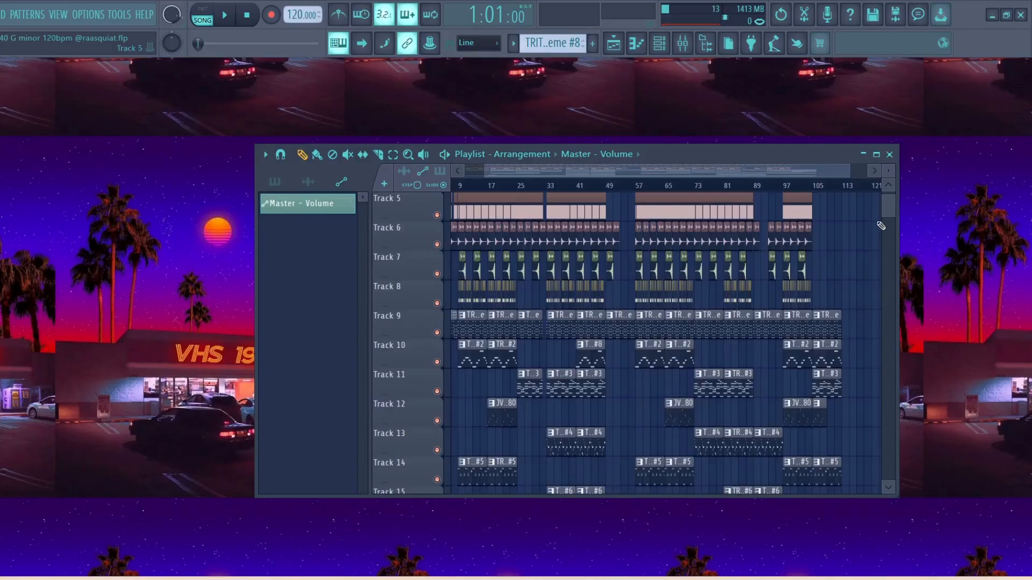
{"action": "scroll", "coordinate": [881, 225], "scroll_direction": "down", "scroll_amount": 3}
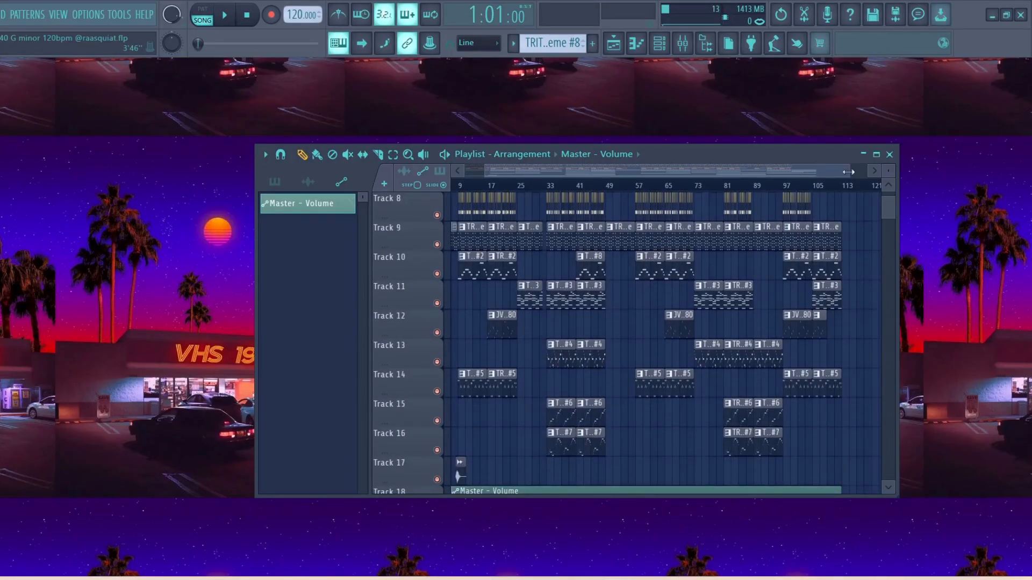
{"action": "left_click_drag", "start_coordinate": [848, 172], "coordinate": [794, 168]}
{"action": "scroll", "coordinate": [634, 307], "scroll_direction": "down", "scroll_amount": 5}
{"action": "scroll", "coordinate": [823, 351], "scroll_direction": "up", "scroll_amount": 1}
{"action": "scroll", "coordinate": [794, 330], "scroll_direction": "up", "scroll_amount": 6}
{"action": "scroll", "coordinate": [839, 237], "scroll_direction": "down", "scroll_amount": 1}
{"action": "scroll", "coordinate": [854, 345], "scroll_direction": "down", "scroll_amount": 1}
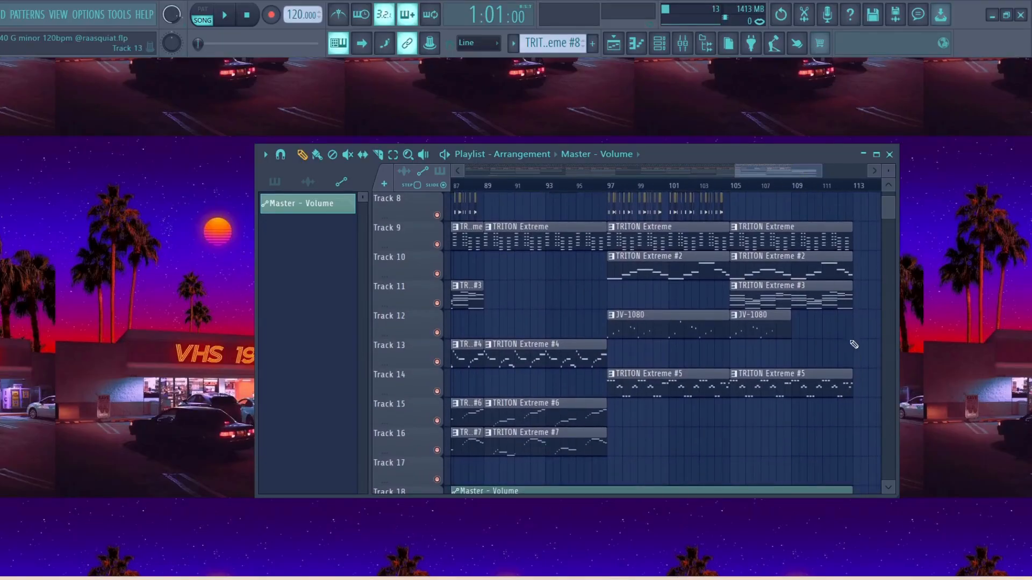
Step: Examine how the drum and melody clips are layered across the first 23 bars
{"action": "left_click_drag", "start_coordinate": [737, 171], "coordinate": [364, 224]}
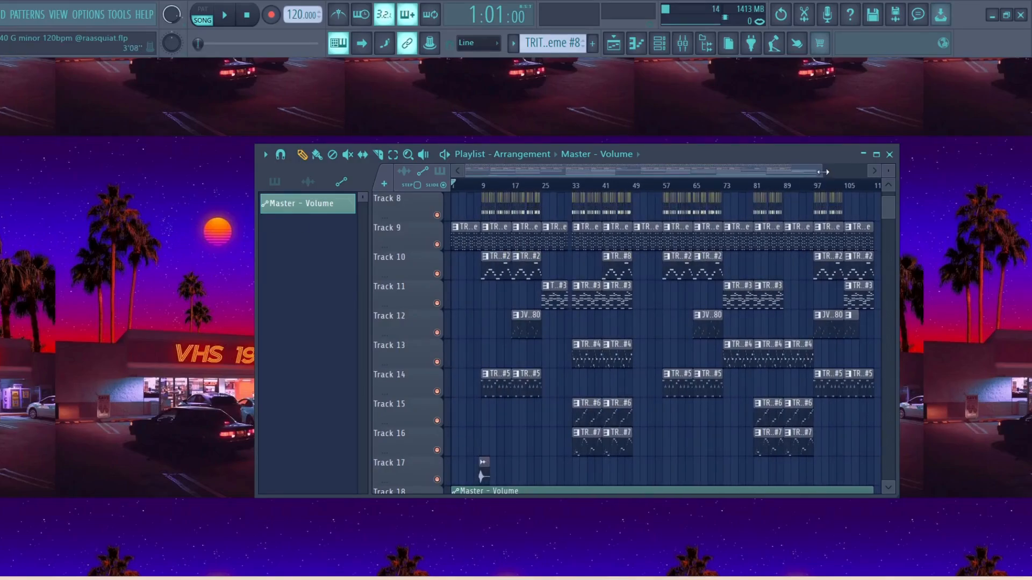
{"action": "left_click_drag", "start_coordinate": [822, 172], "coordinate": [537, 184]}
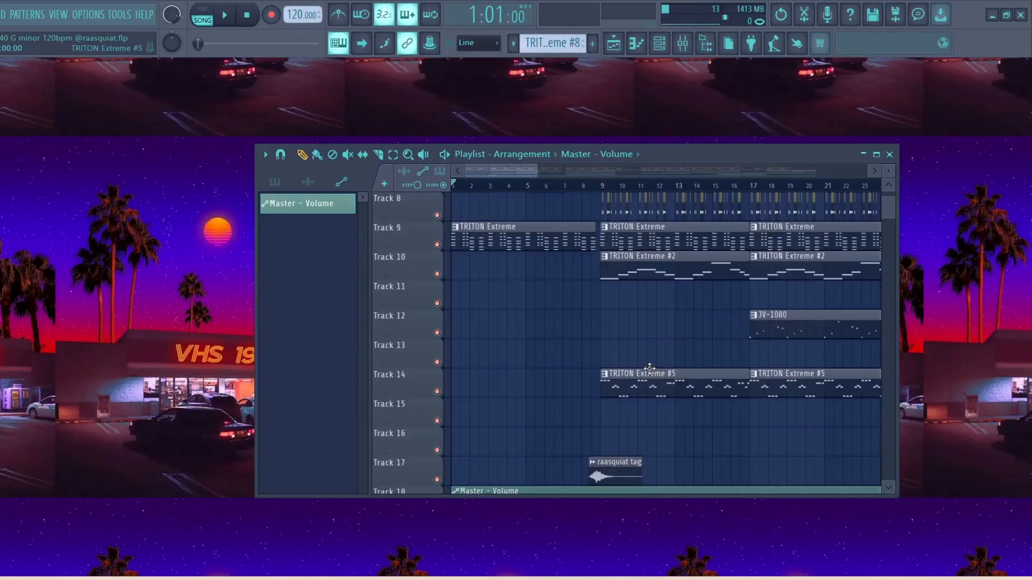
{"action": "scroll", "coordinate": [612, 328], "scroll_direction": "down", "scroll_amount": 1}
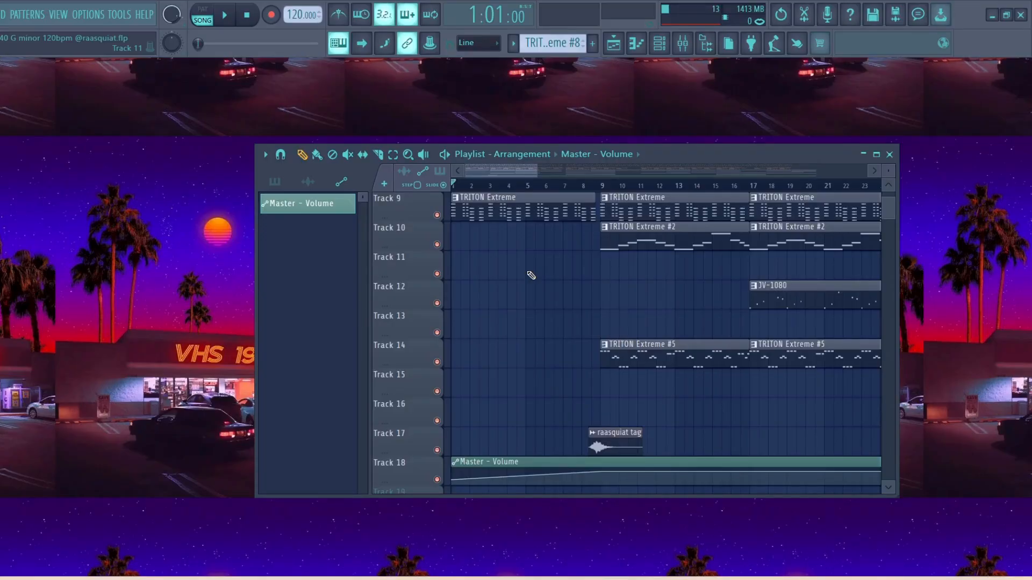
{"action": "mouse_move", "coordinate": [501, 167]}
{"action": "left_mouse_down"}
{"action": "mouse_move", "coordinate": [790, 186]}
{"action": "mouse_move", "coordinate": [501, 171]}
{"action": "left_mouse_up"}
{"action": "scroll", "coordinate": [544, 406], "scroll_direction": "up", "scroll_amount": 5}
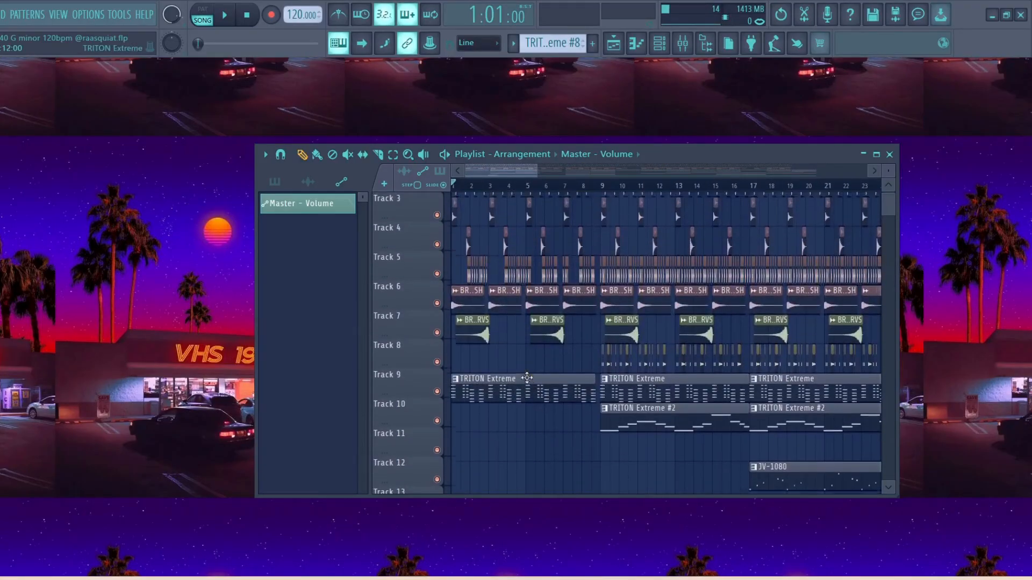
{"action": "scroll", "coordinate": [544, 417], "scroll_direction": "down", "scroll_amount": 1}
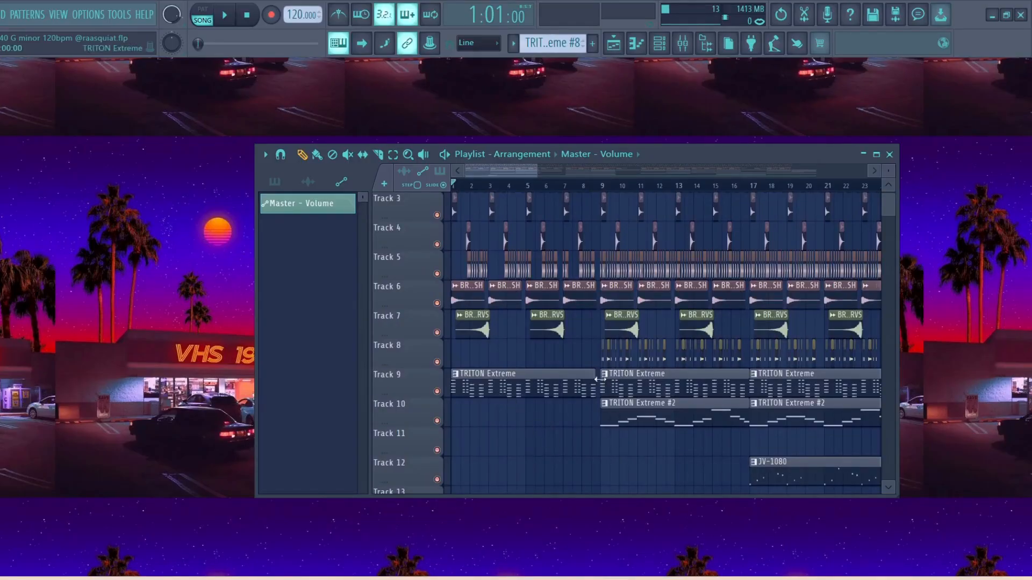
{"action": "scroll", "coordinate": [587, 461], "scroll_direction": "up", "scroll_amount": 1}
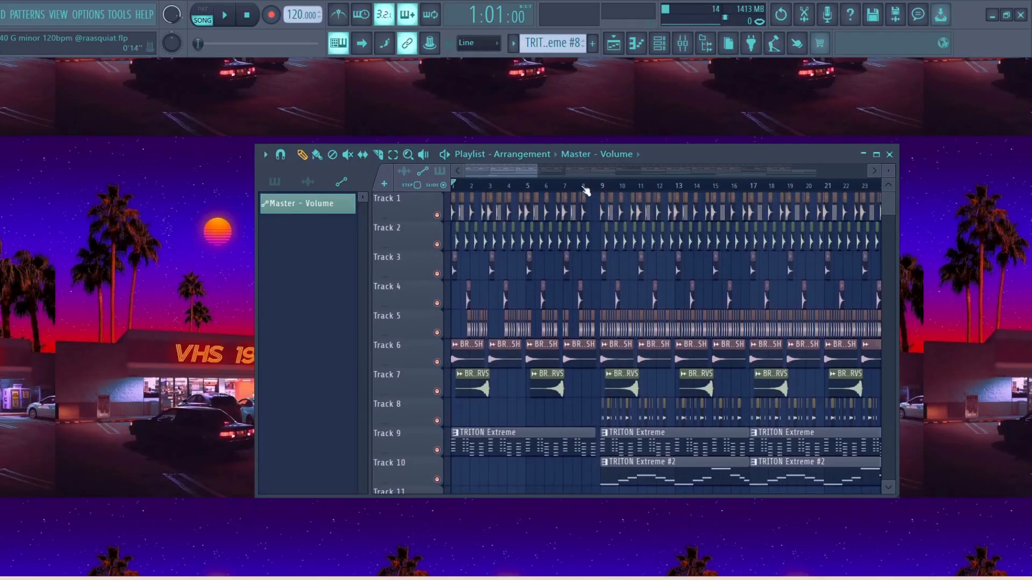
Step: Mute playlist tracks 9 through 18
{"action": "mouse_move", "coordinate": [537, 170]}
{"action": "left_mouse_down"}
{"action": "mouse_move", "coordinate": [456, 174]}
{"action": "mouse_move", "coordinate": [474, 177]}
{"action": "left_mouse_up"}
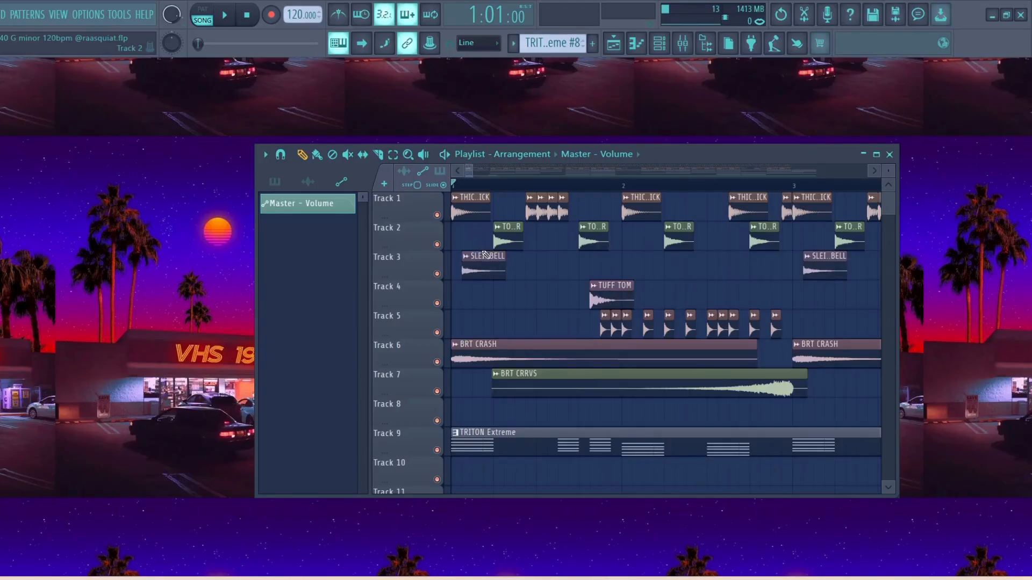
{"action": "scroll", "coordinate": [424, 360], "scroll_direction": "down", "scroll_amount": 2}
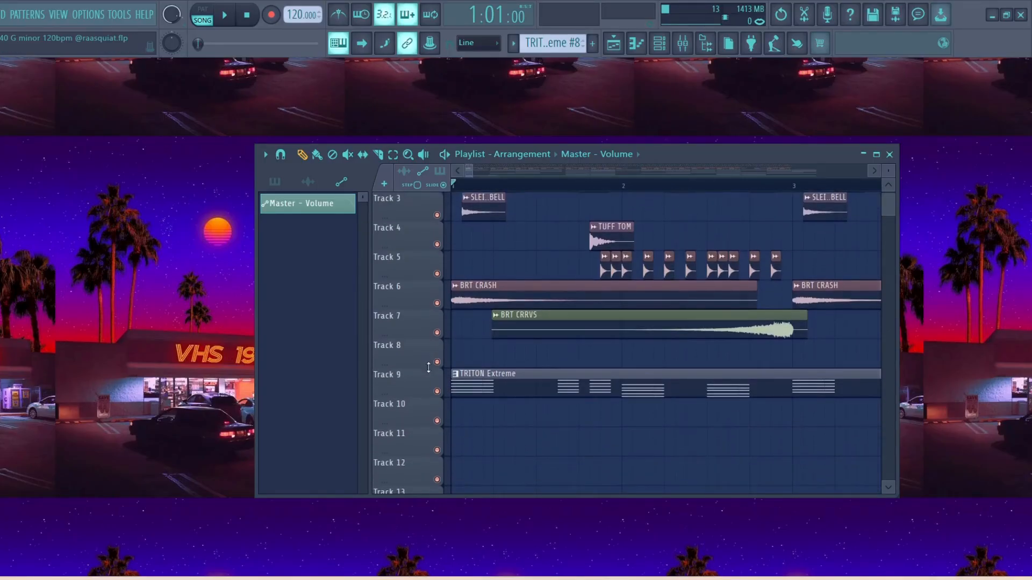
{"action": "left_click", "coordinate": [437, 391]}
{"action": "left_click", "coordinate": [437, 421]}
{"action": "left_click", "coordinate": [437, 450]}
{"action": "scroll", "coordinate": [438, 454], "scroll_direction": "down", "scroll_amount": 3}
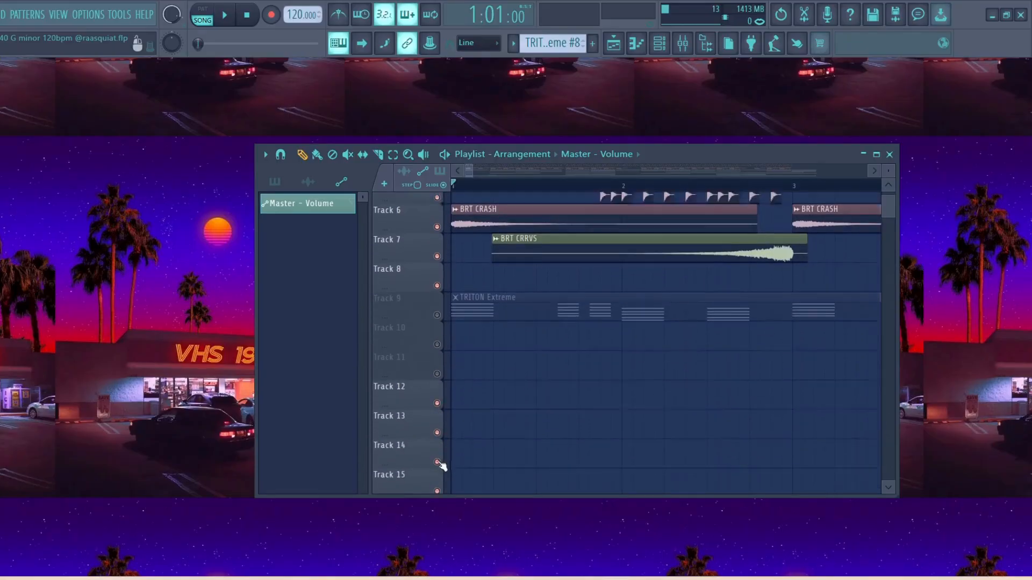
{"action": "left_click", "coordinate": [437, 392]}
{"action": "left_click", "coordinate": [436, 421]}
{"action": "left_click", "coordinate": [437, 451]}
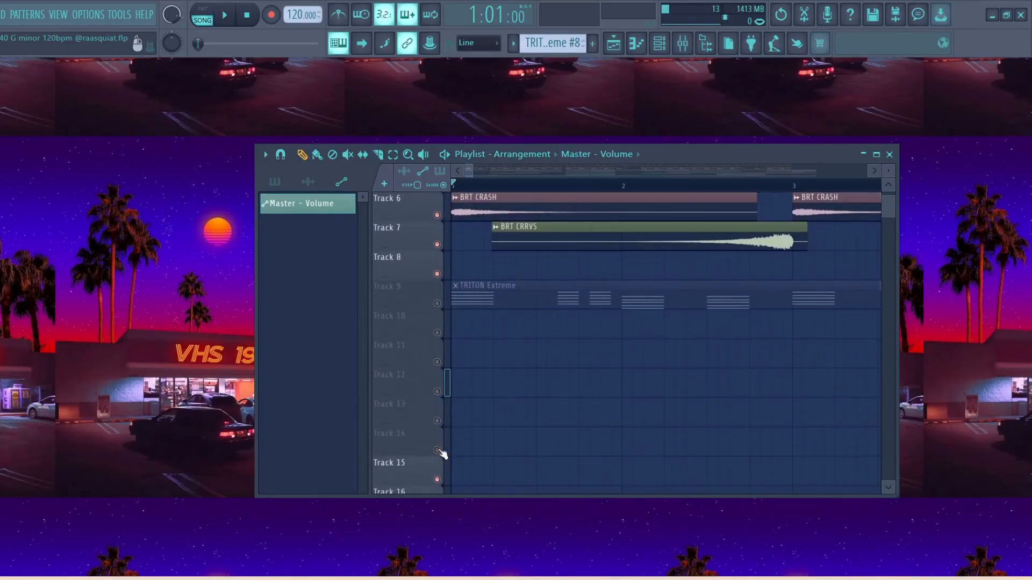
{"action": "scroll", "coordinate": [437, 450], "scroll_direction": "down", "scroll_amount": 4}
{"action": "left_click", "coordinate": [438, 362]}
{"action": "left_click", "coordinate": [437, 392]}
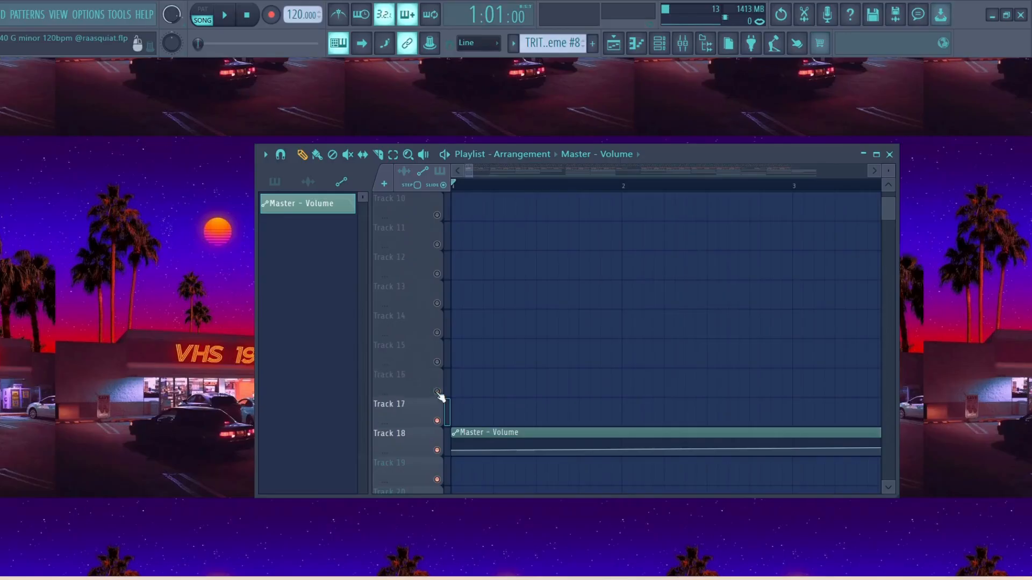
{"action": "left_click", "coordinate": [437, 421]}
{"action": "left_click", "coordinate": [437, 451]}
{"action": "scroll", "coordinate": [525, 387], "scroll_direction": "up", "scroll_amount": 17}
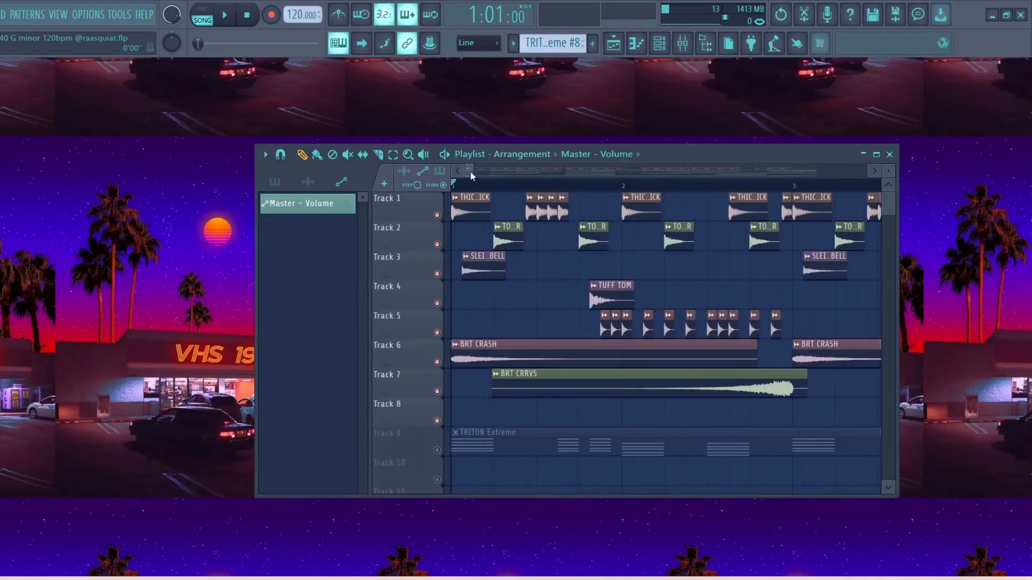
Step: Play the intro's drum tracks from bar 1 through about bar 4, and stop playback
{"action": "left_click_drag", "start_coordinate": [471, 170], "coordinate": [482, 171]}
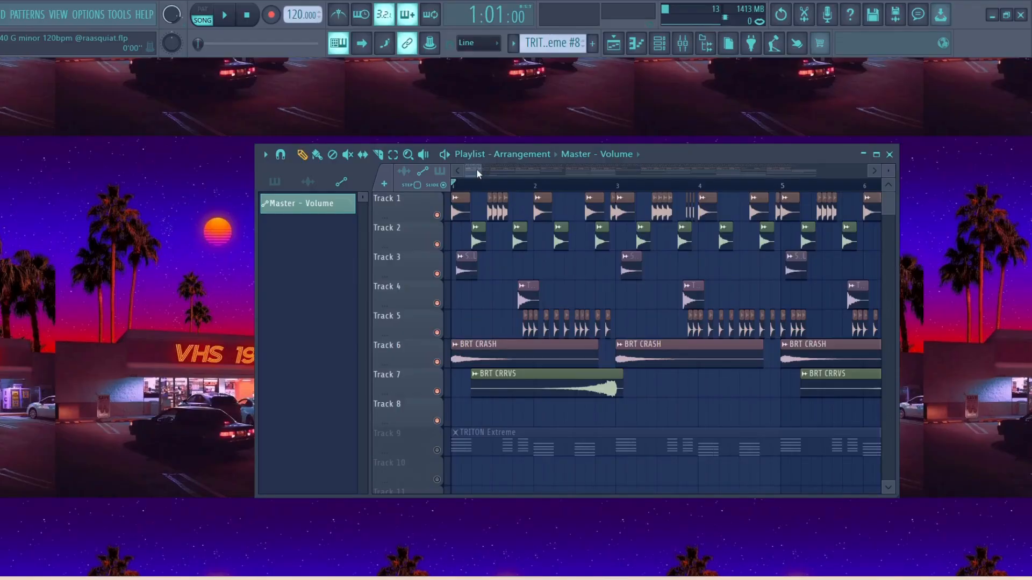
{"action": "left_click_drag", "start_coordinate": [476, 169], "coordinate": [473, 173]}
{"action": "key", "text": "space"}
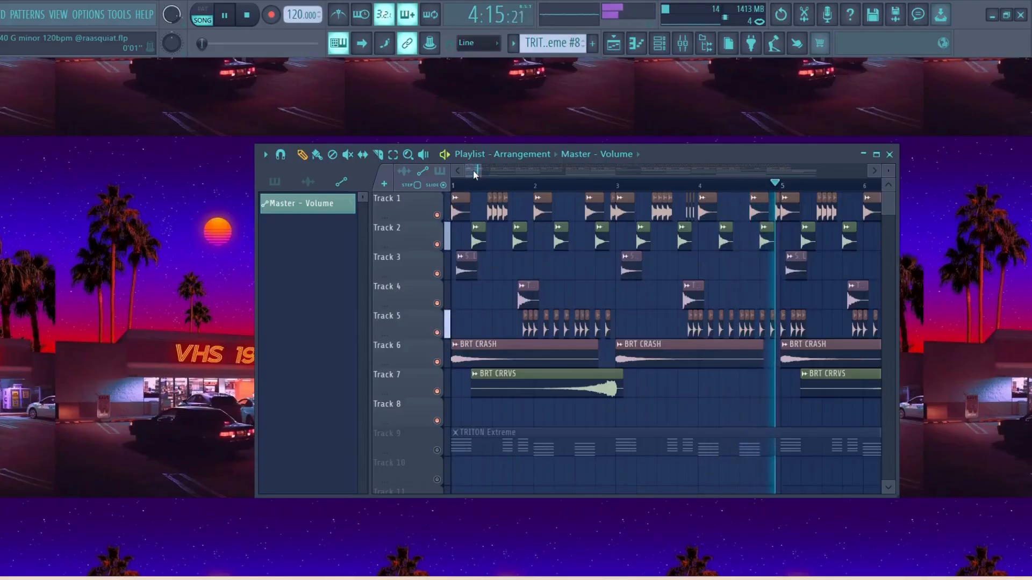
{"action": "key", "text": "space"}
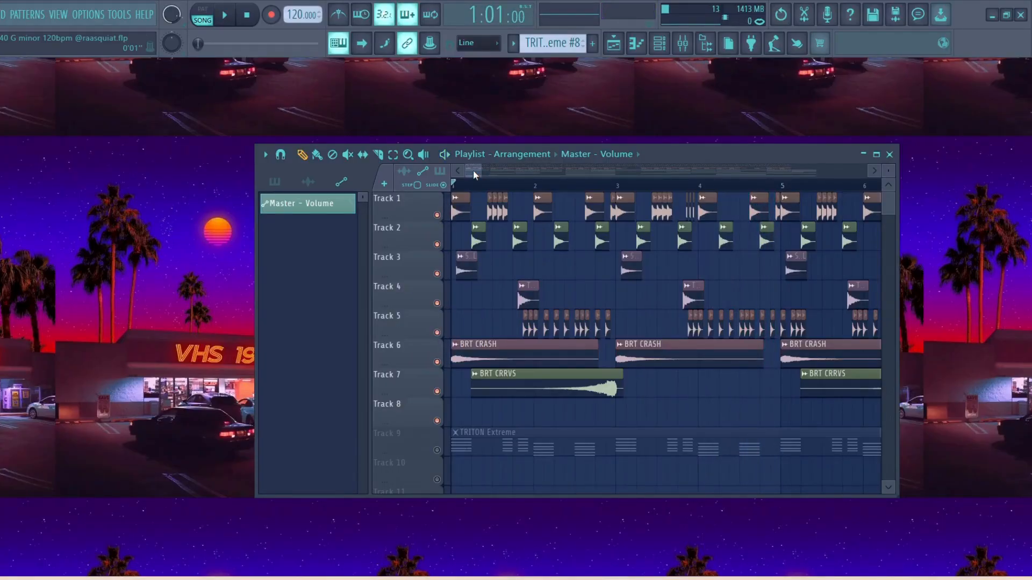
Step: Move the playback position to bar 9 and play the drum section from there
{"action": "left_click_drag", "start_coordinate": [476, 170], "coordinate": [496, 178]}
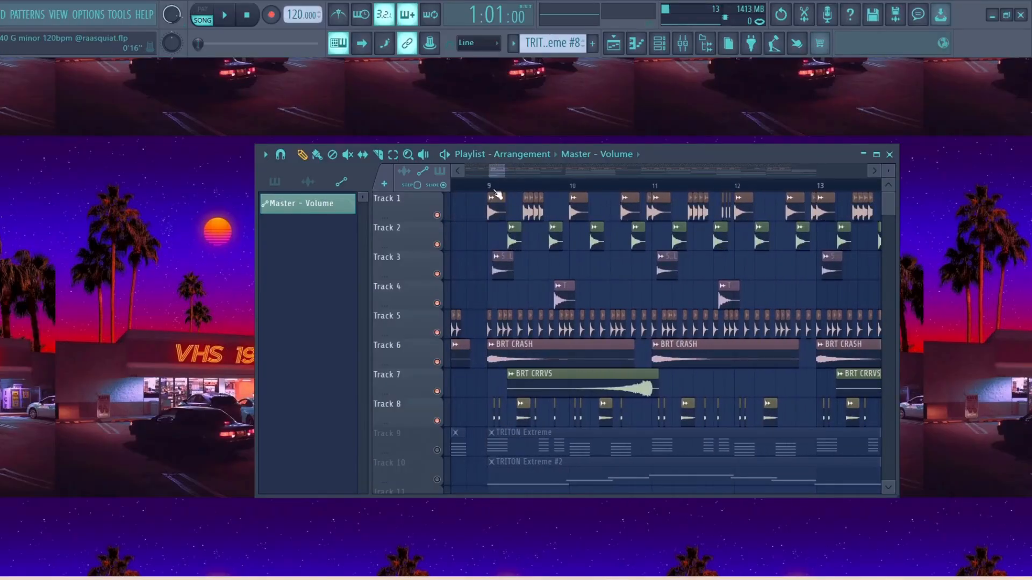
{"action": "left_click", "coordinate": [489, 185]}
{"action": "key", "text": "space"}
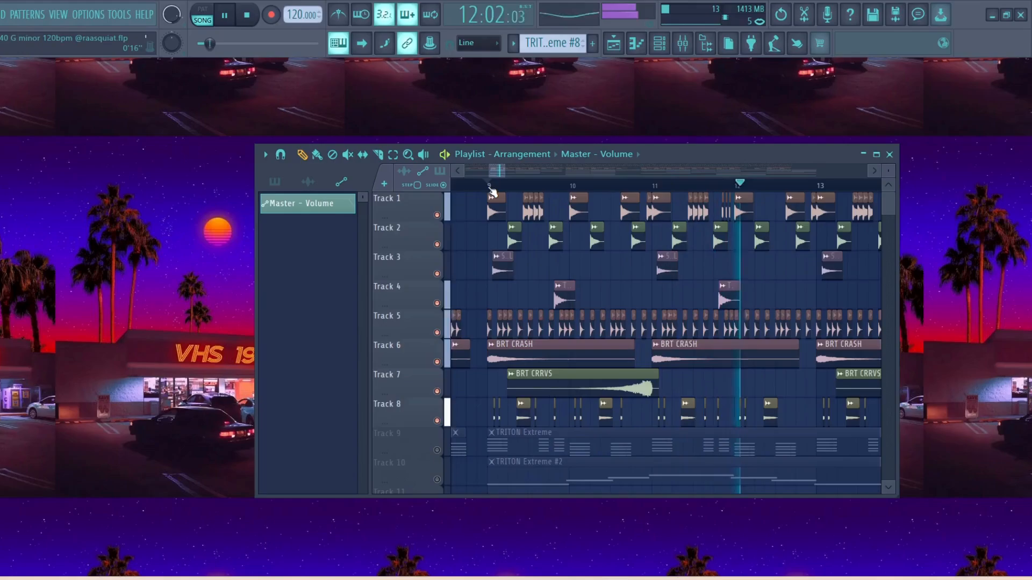
Step: Stop playback, return the song position to bar 1, and solo playlist track 9
{"action": "key", "text": "space"}
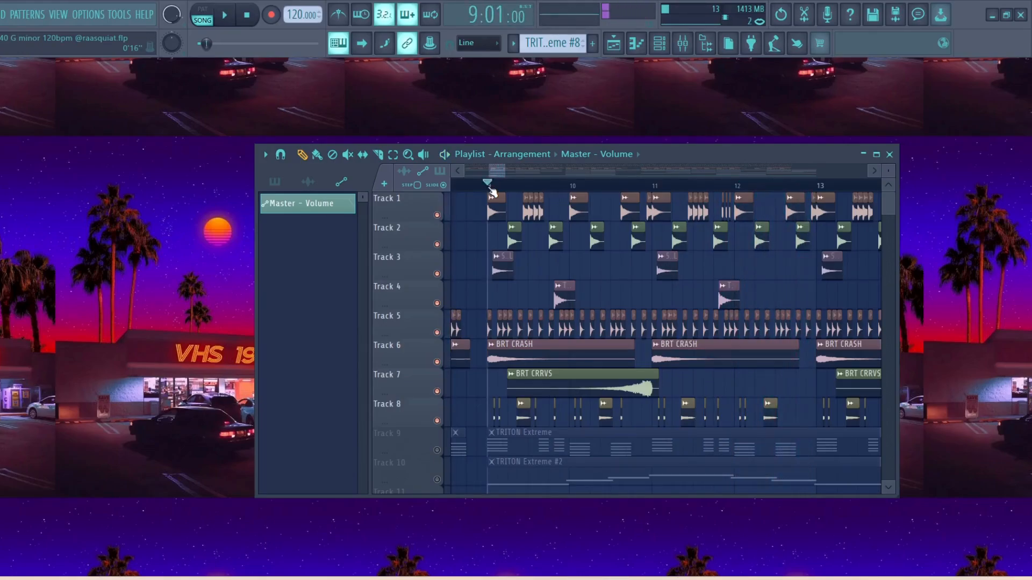
{"action": "left_click_drag", "start_coordinate": [492, 192], "coordinate": [395, 189]}
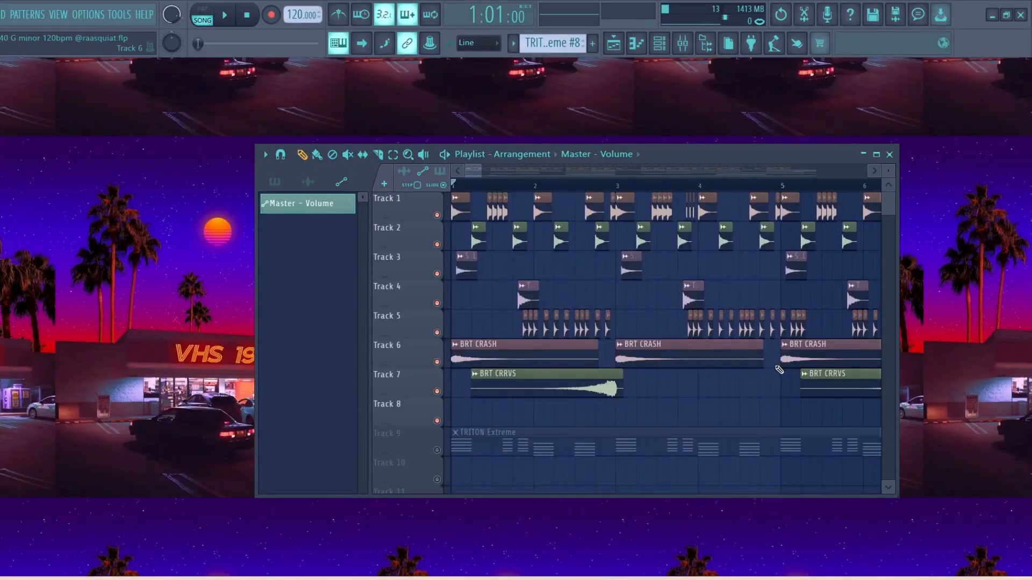
{"action": "scroll", "coordinate": [640, 385], "scroll_direction": "down", "scroll_amount": 1}
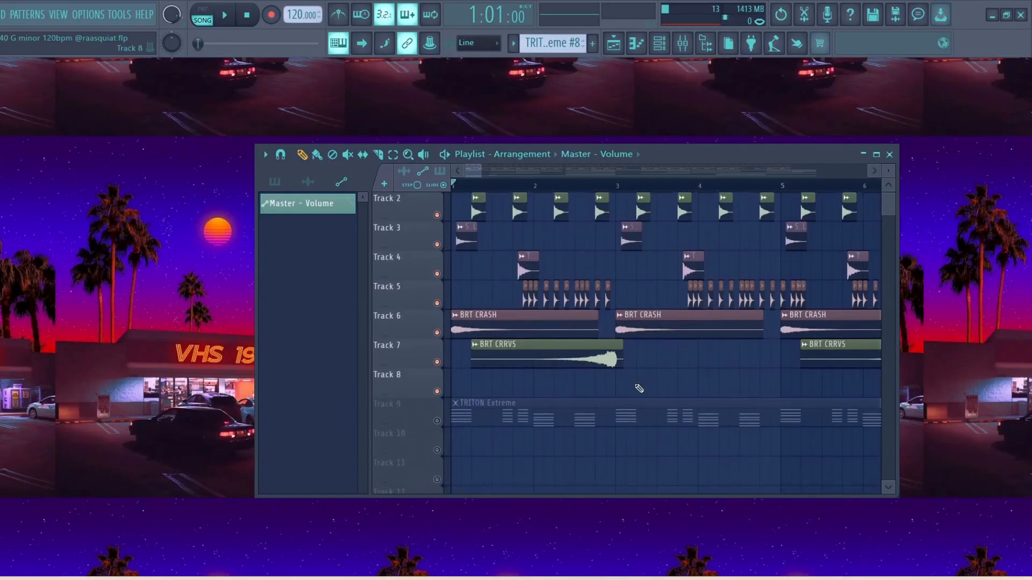
{"action": "scroll", "coordinate": [772, 391], "scroll_direction": "up", "scroll_amount": 1}
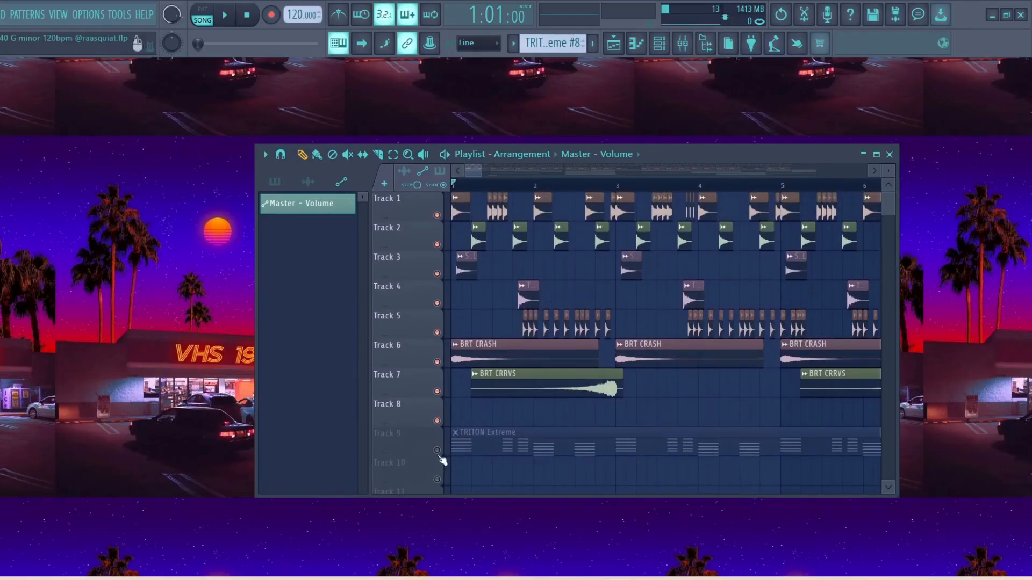
{"action": "right_click", "coordinate": [437, 450]}
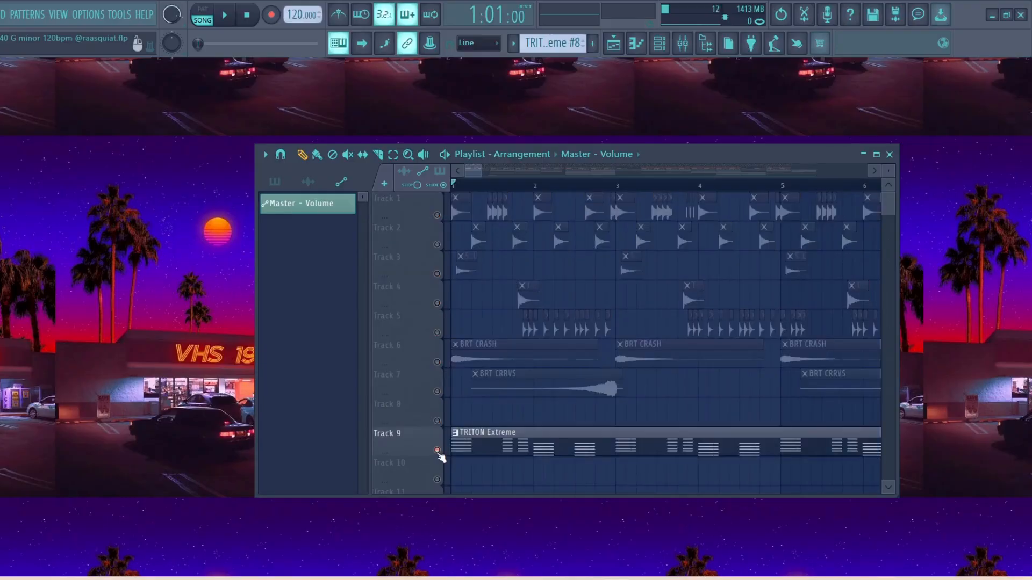
Step: Open track 9's TRITON Extreme pattern in the piano roll and examine its chord notes across the first four bars
{"action": "scroll", "coordinate": [538, 376], "scroll_direction": "down", "scroll_amount": 3}
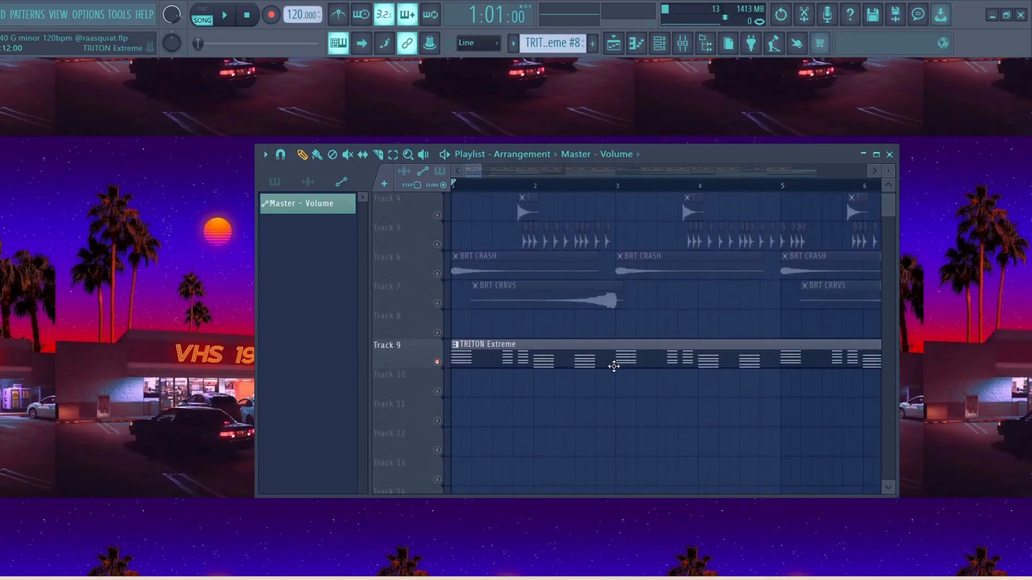
{"action": "double_click", "coordinate": [591, 362]}
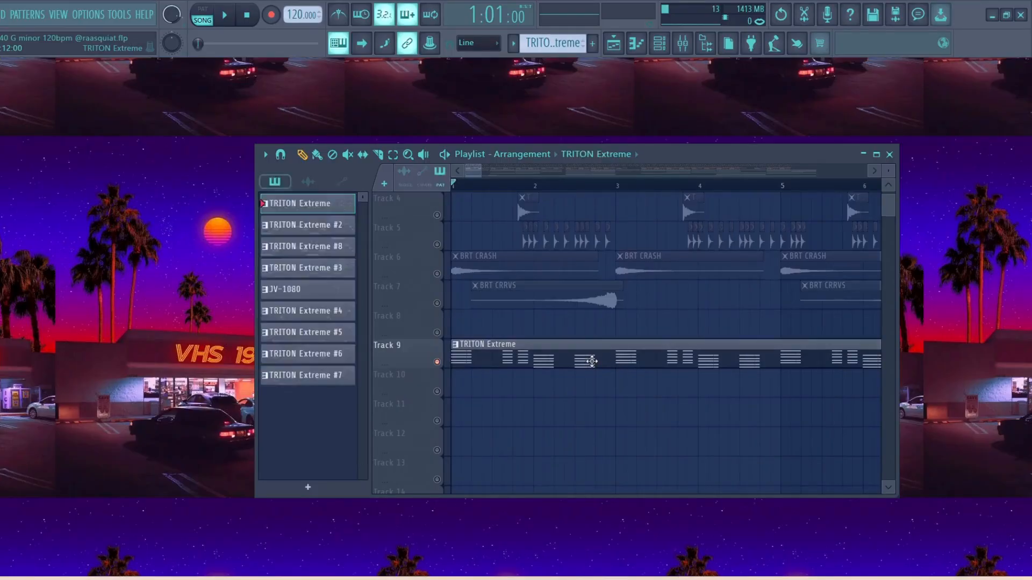
{"action": "left_click_drag", "start_coordinate": [730, 83], "coordinate": [640, 84]}
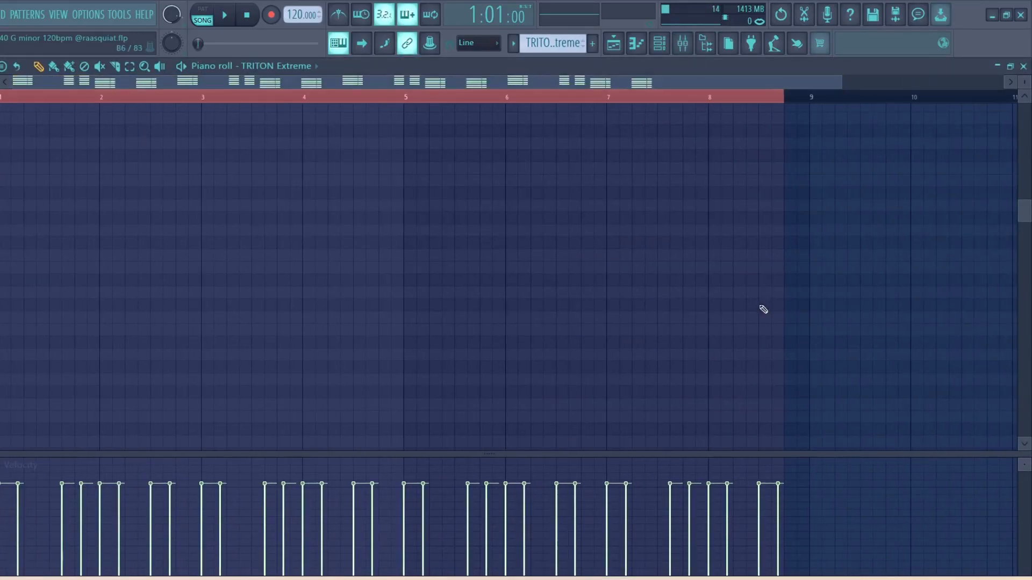
{"action": "scroll", "coordinate": [757, 322], "scroll_direction": "up", "scroll_amount": 6}
{"action": "scroll", "coordinate": [757, 320], "scroll_direction": "down", "scroll_amount": 10}
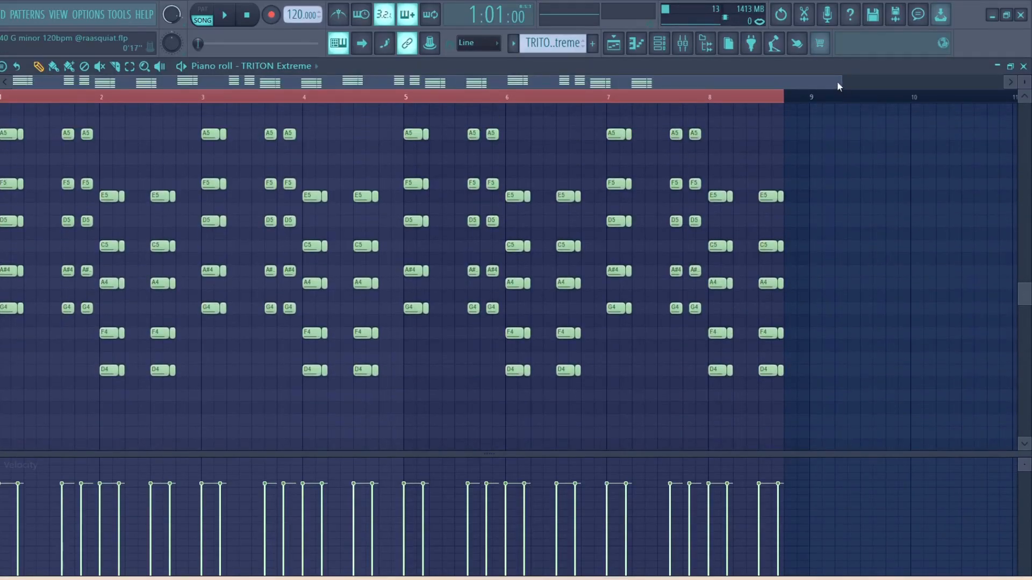
{"action": "left_click_drag", "start_coordinate": [838, 85], "coordinate": [380, 105]}
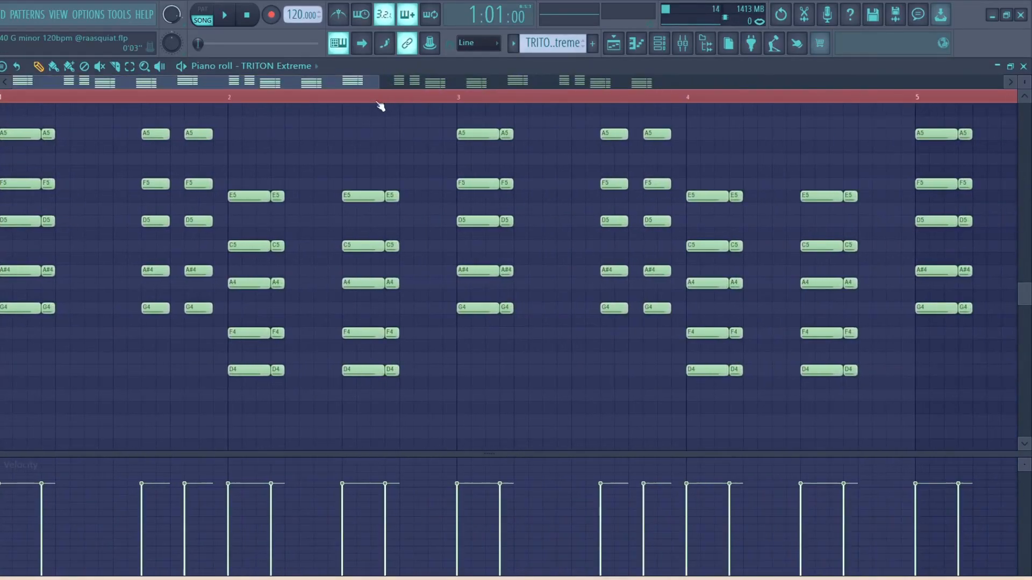
{"action": "scroll", "coordinate": [160, 406], "scroll_direction": "up", "scroll_amount": 2}
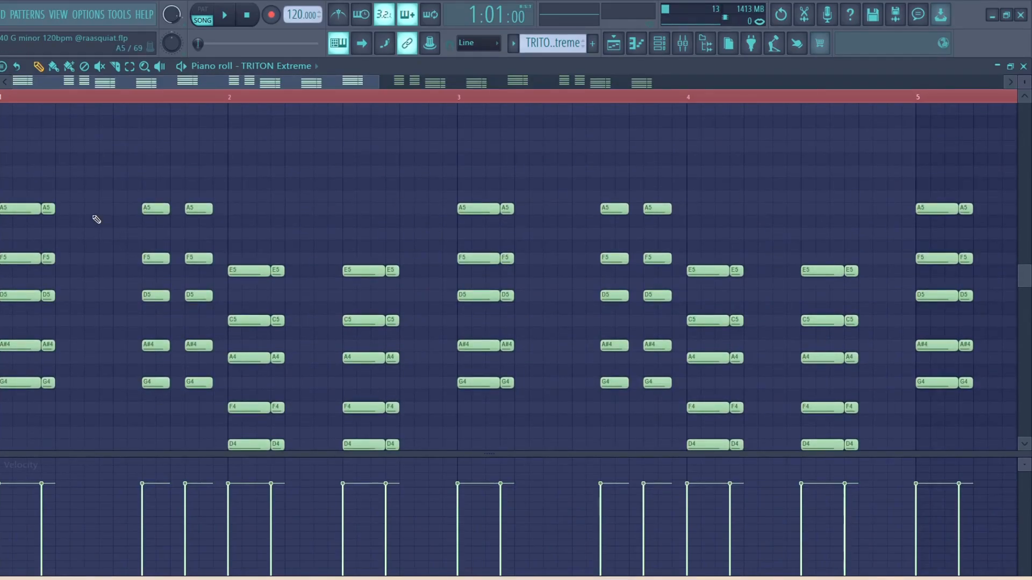
{"action": "scroll", "coordinate": [414, 182], "scroll_direction": "down", "scroll_amount": 4}
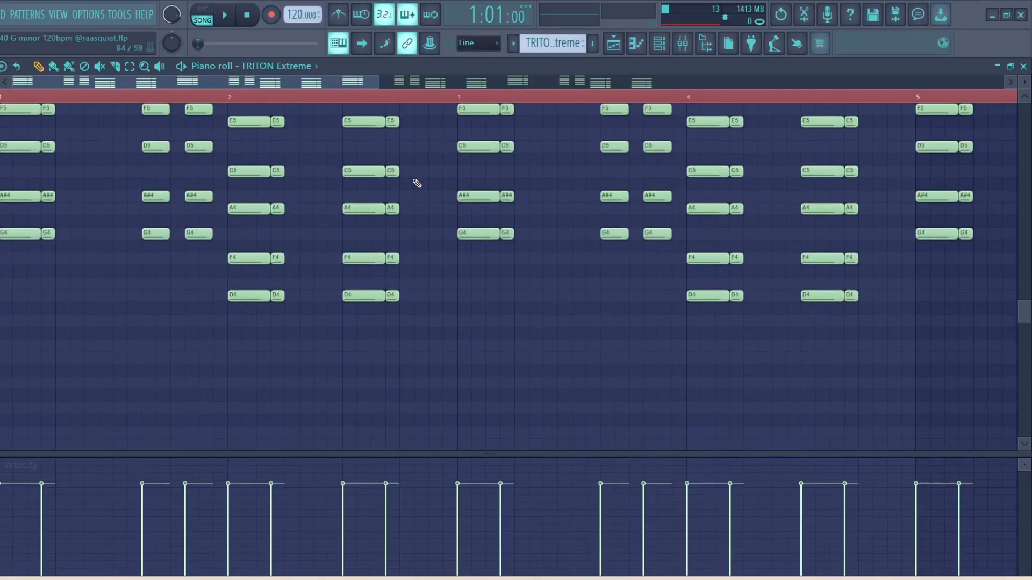
{"action": "scroll", "coordinate": [332, 314], "scroll_direction": "up", "scroll_amount": 3}
{"action": "left_click", "coordinate": [207, 430]}
{"action": "scroll", "coordinate": [248, 445], "scroll_direction": "down", "scroll_amount": 3}
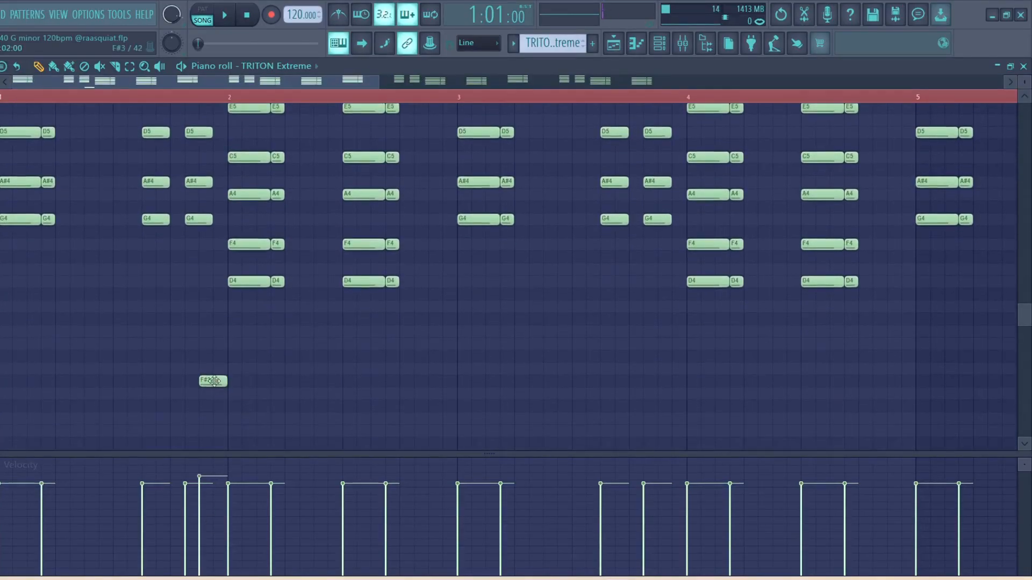
{"action": "right_click", "coordinate": [213, 378]}
Step: Clear the time selection in the piano roll, play the TRITON Extreme chords from bar 1, and stop playback
{"action": "scroll", "coordinate": [272, 115], "scroll_direction": "up", "scroll_amount": 2}
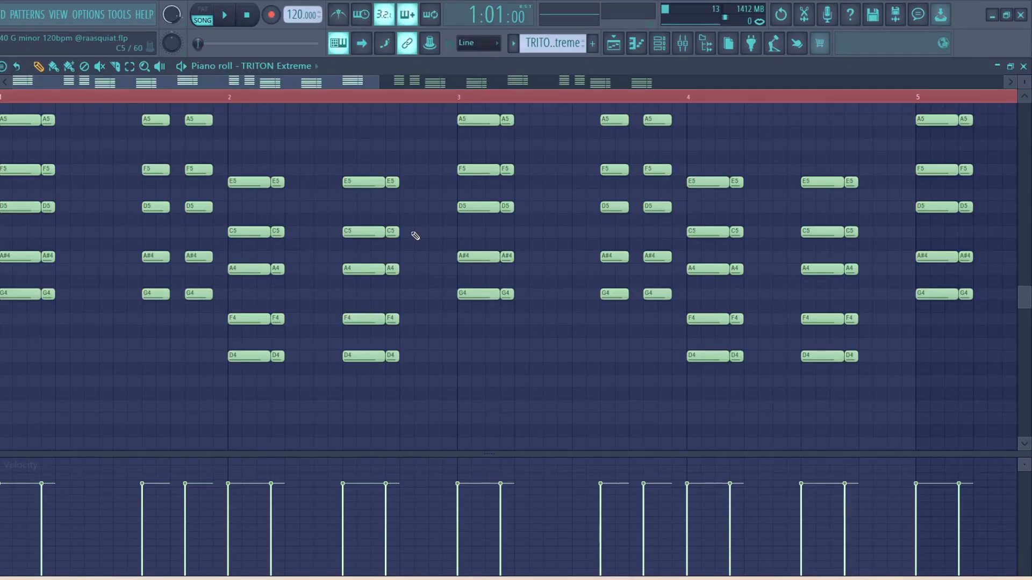
{"action": "key", "text": "ctrl+d"}
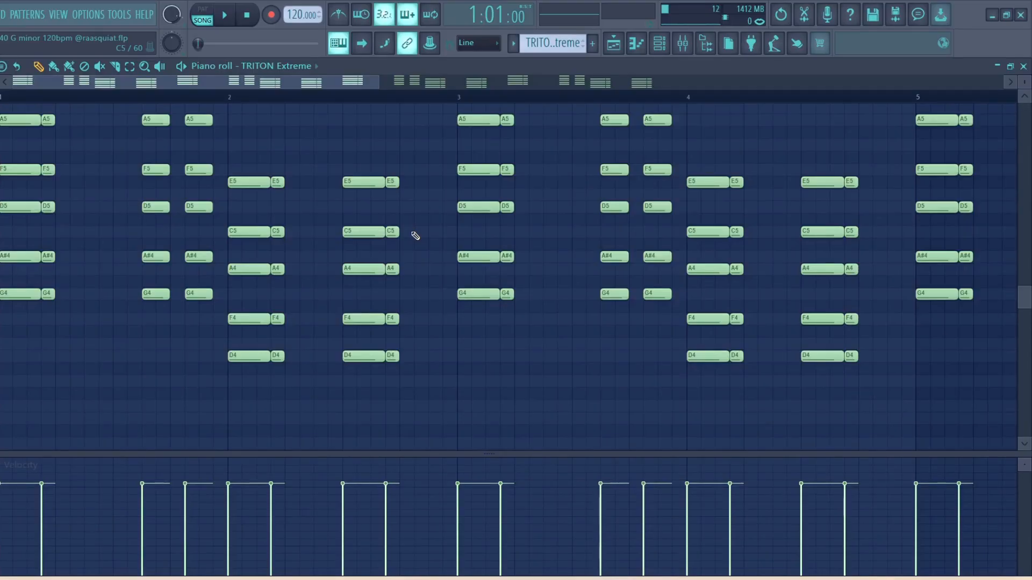
{"action": "scroll", "coordinate": [415, 235], "scroll_direction": "up", "scroll_amount": 3}
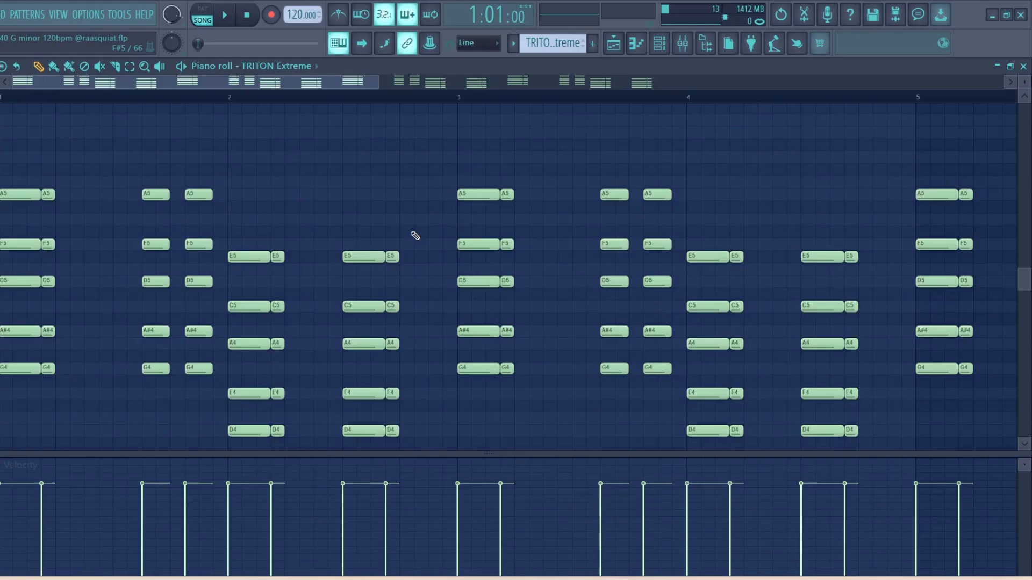
{"action": "key", "text": "space"}
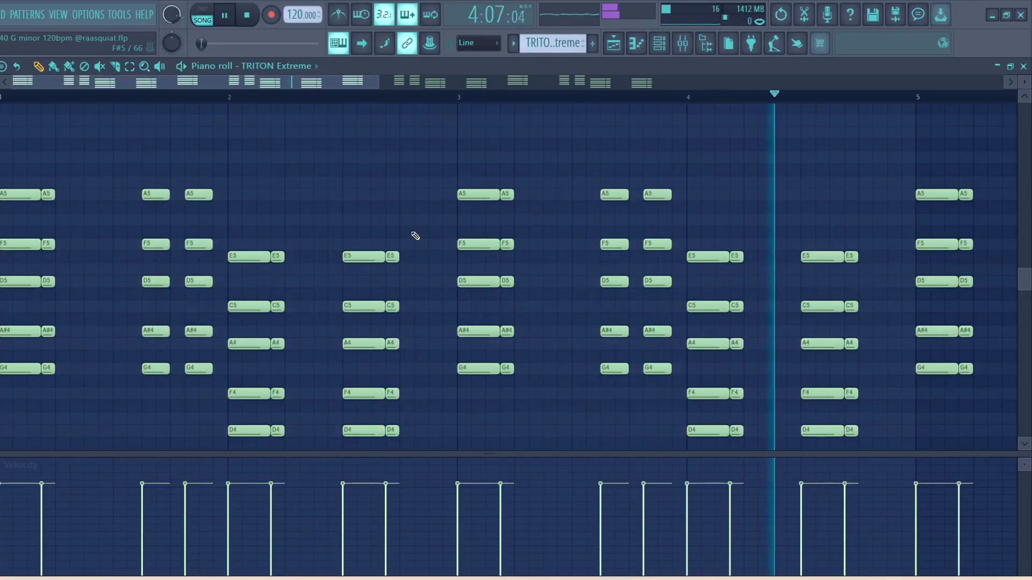
{"action": "key", "text": "space"}
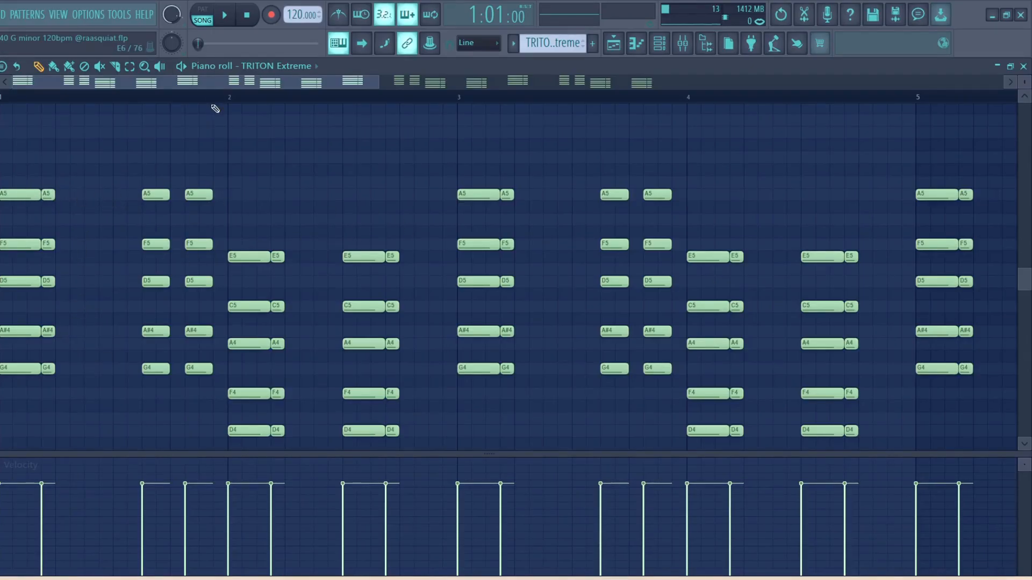
Step: Open the mixer and inspect the ValhallaVintageVerb settings on the epiano insert
{"action": "left_click", "coordinate": [683, 43]}
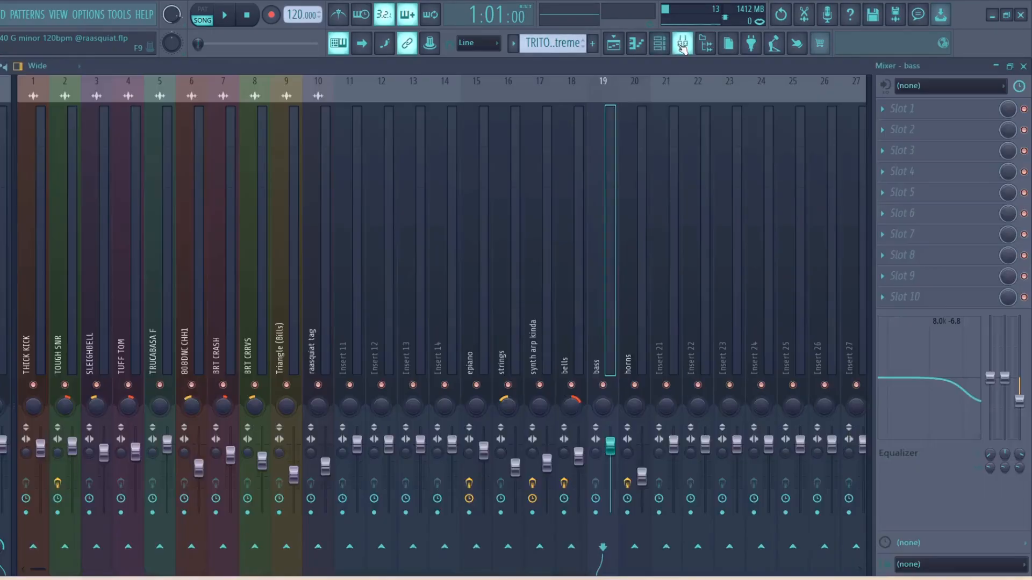
{"action": "left_click", "coordinate": [517, 356]}
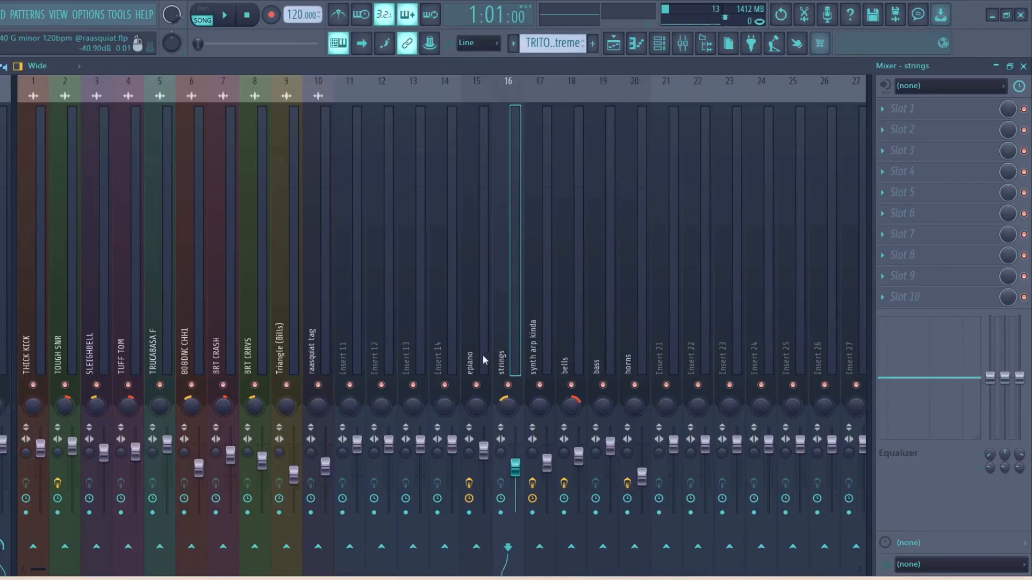
{"action": "left_click", "coordinate": [482, 354]}
{"action": "left_click", "coordinate": [957, 153]}
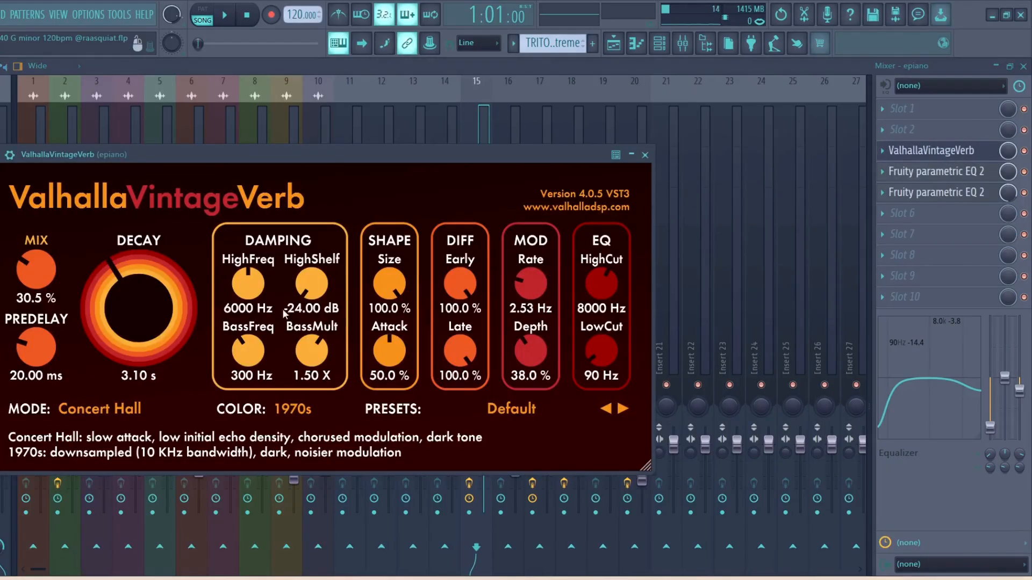
{"action": "left_click", "coordinate": [645, 155]}
{"action": "left_click", "coordinate": [935, 156]}
Step: Inspect both Fruity parametric EQ 2 curves on the epiano insert, playing the chords through the second one, and stop playback
{"action": "left_click", "coordinate": [938, 171]}
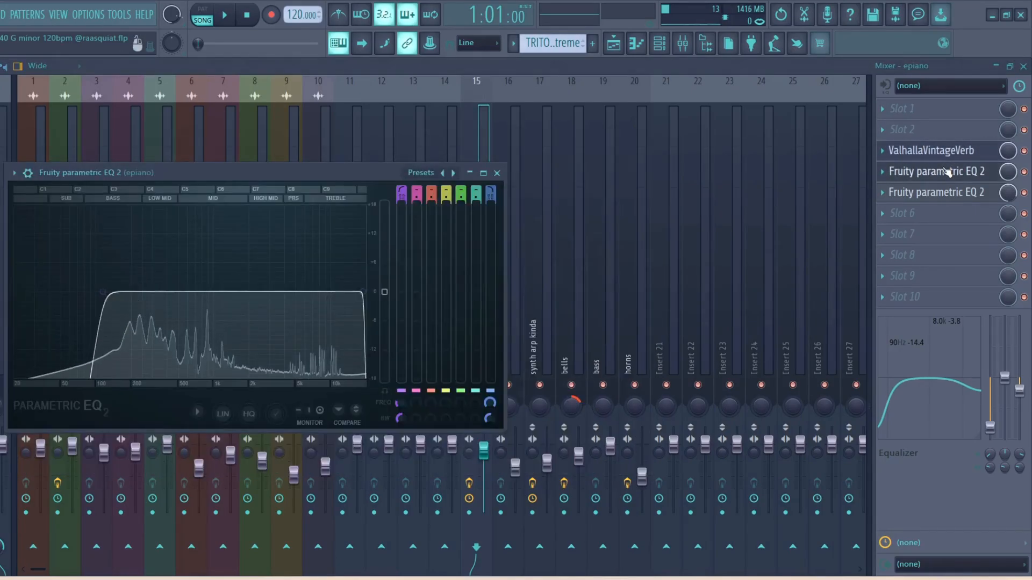
{"action": "left_click", "coordinate": [497, 172]}
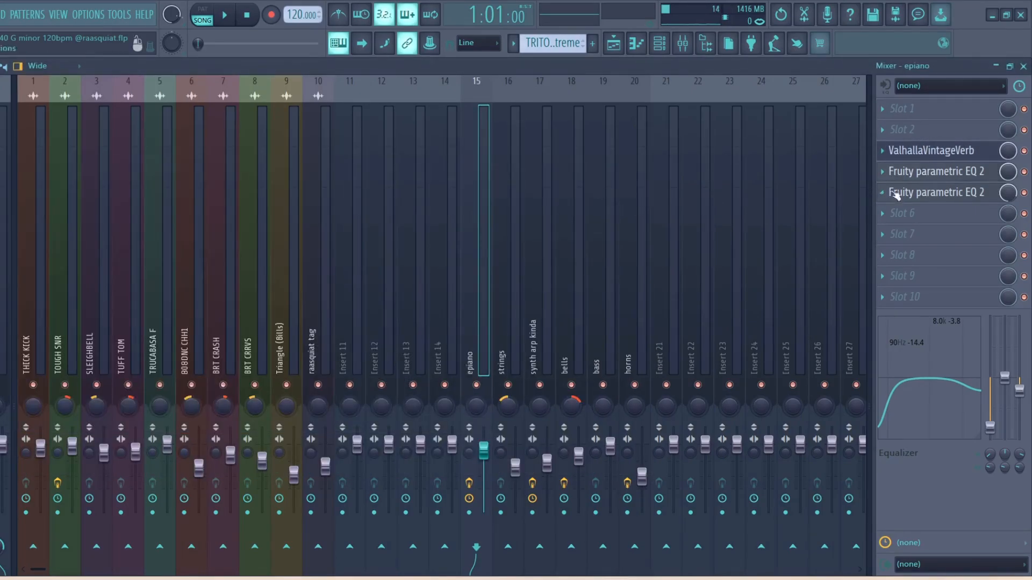
{"action": "left_click", "coordinate": [895, 193]}
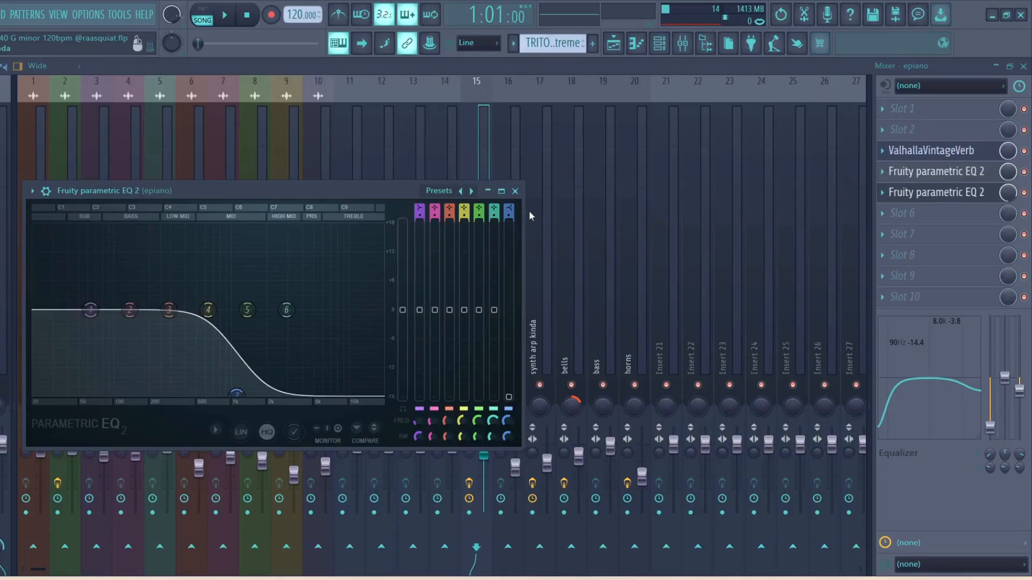
{"action": "key", "text": "space"}
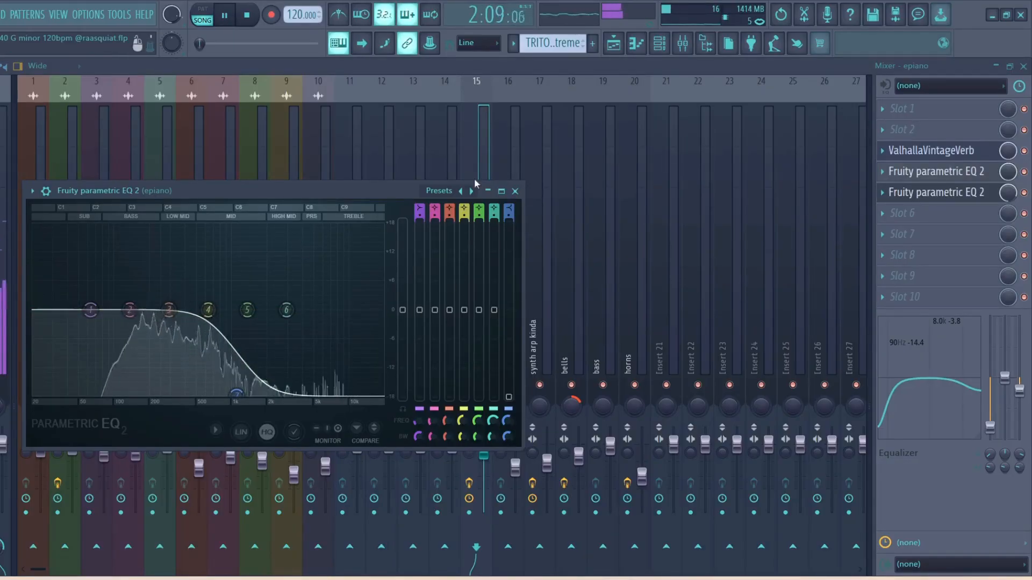
{"action": "left_click", "coordinate": [516, 191]}
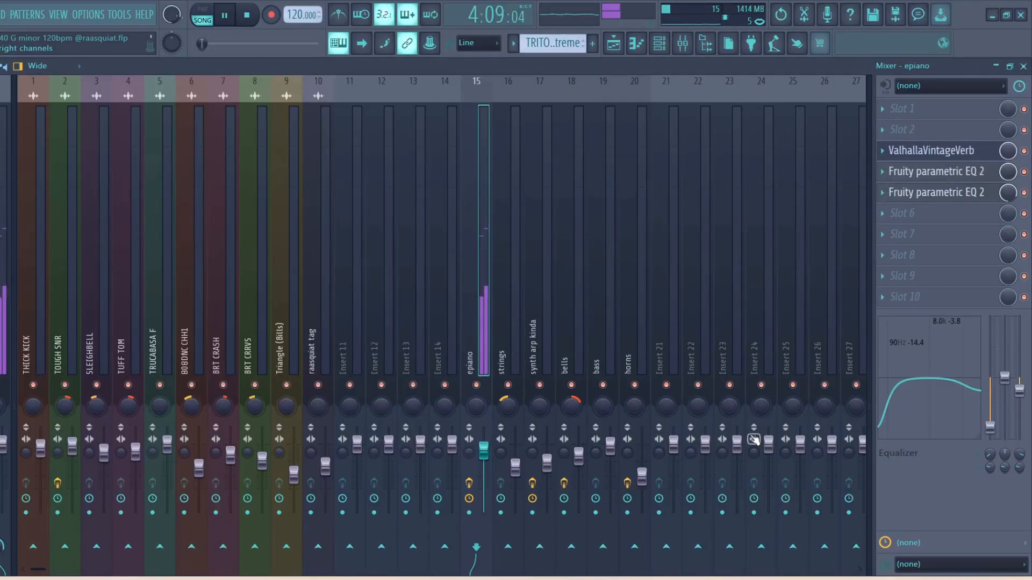
{"action": "key", "text": "space"}
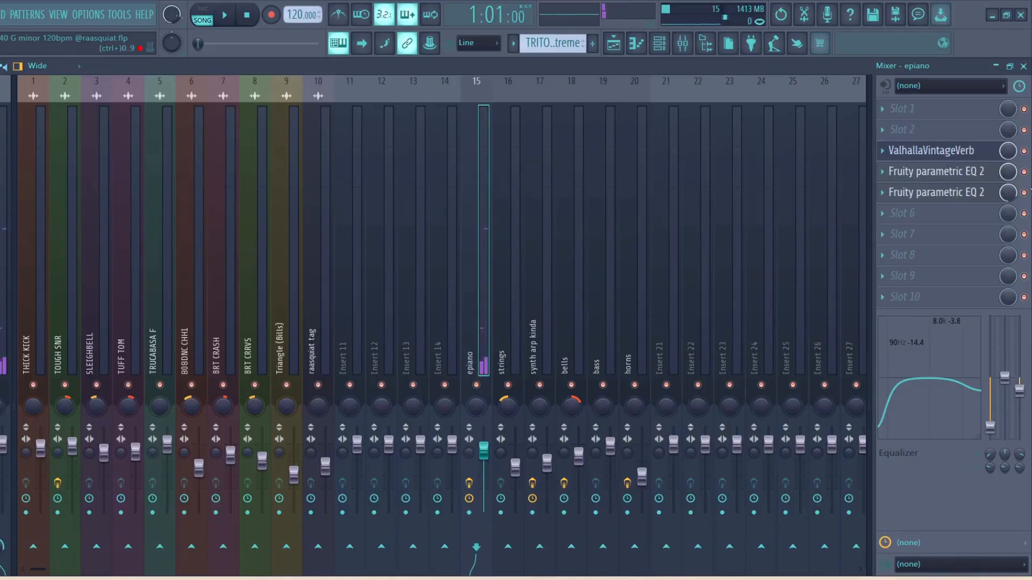
Step: Close the mixer, the ValhallaVintageVerb window and the piano roll to return to the playlist
{"action": "left_click", "coordinate": [1023, 66]}
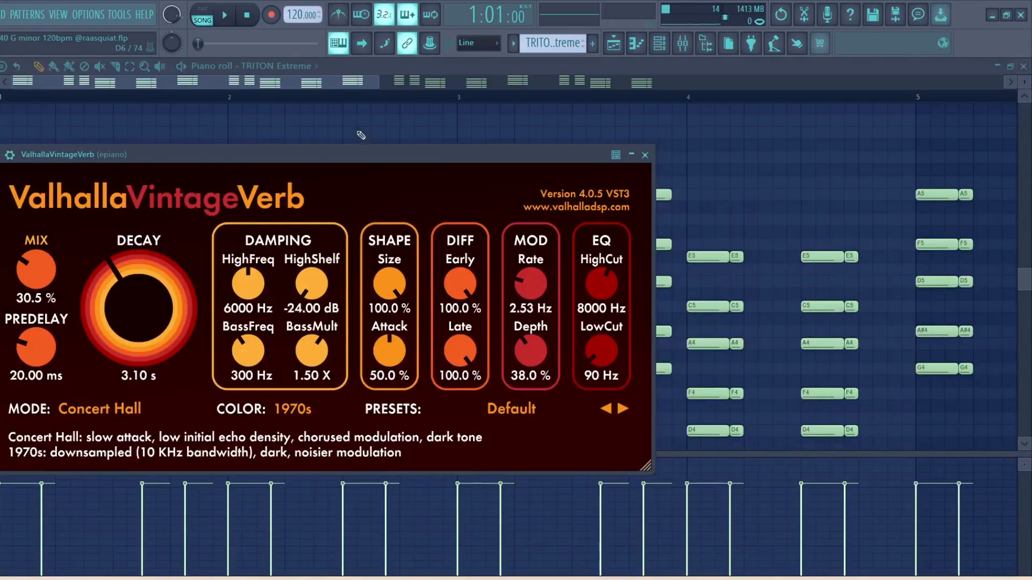
{"action": "left_click", "coordinate": [645, 155]}
{"action": "left_click", "coordinate": [1023, 65]}
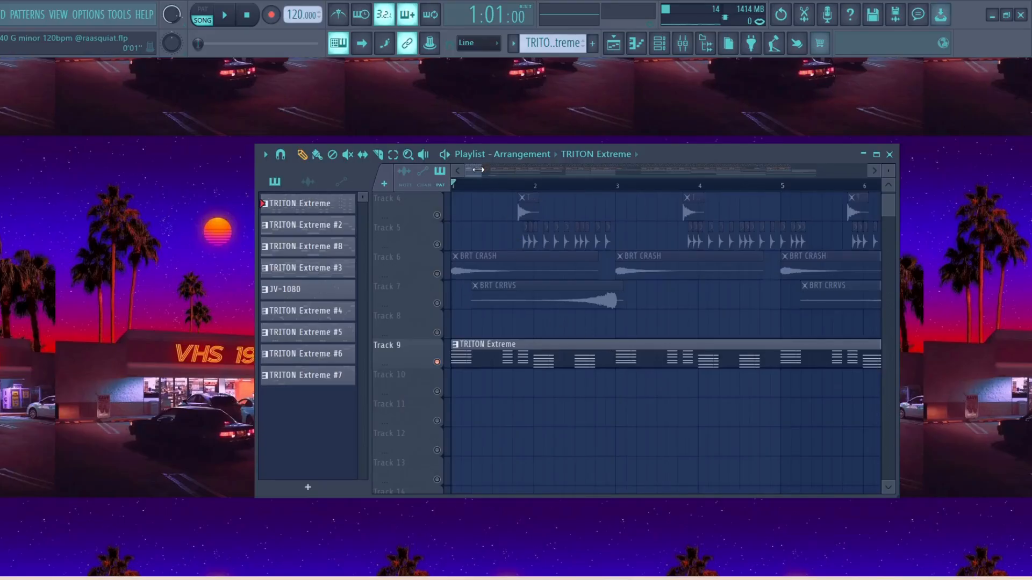
Step: Solo playlist track 10 and bring its TRITON Extreme #2 clips from bar 9 to bar 25 into view
{"action": "left_click_drag", "start_coordinate": [483, 170], "coordinate": [542, 170]}
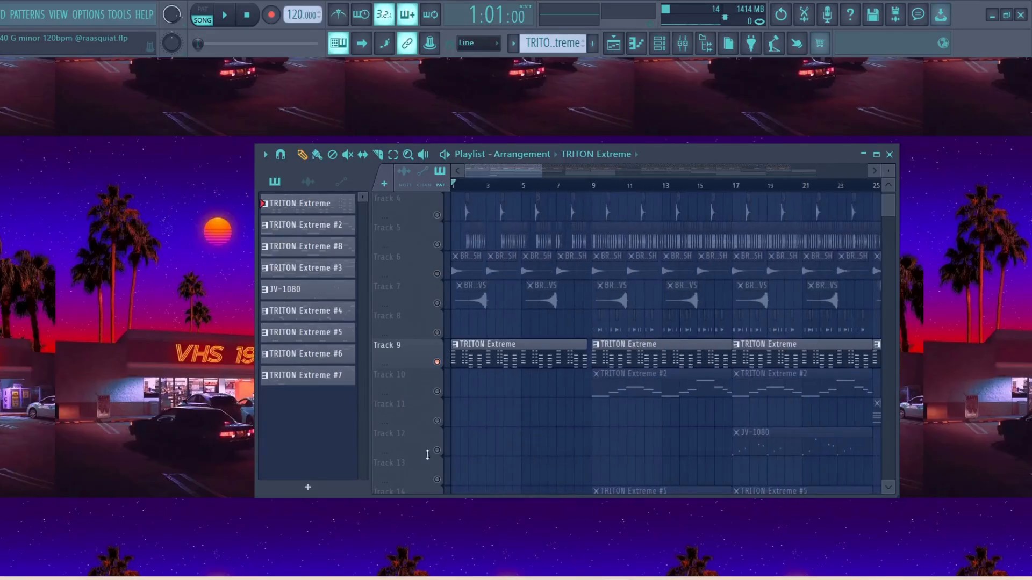
{"action": "left_click", "coordinate": [437, 390]}
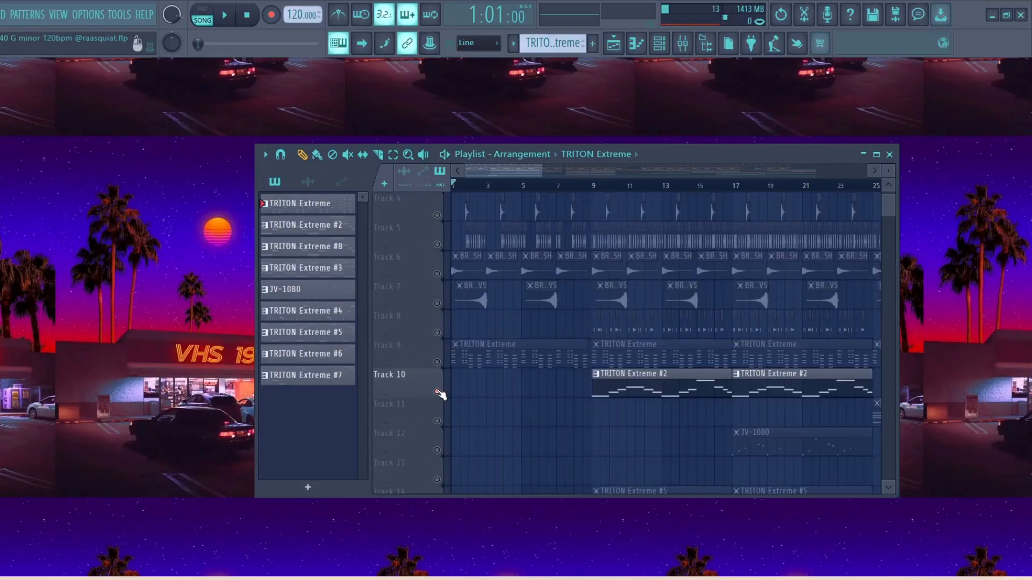
{"action": "left_click_drag", "start_coordinate": [466, 175], "coordinate": [490, 175]}
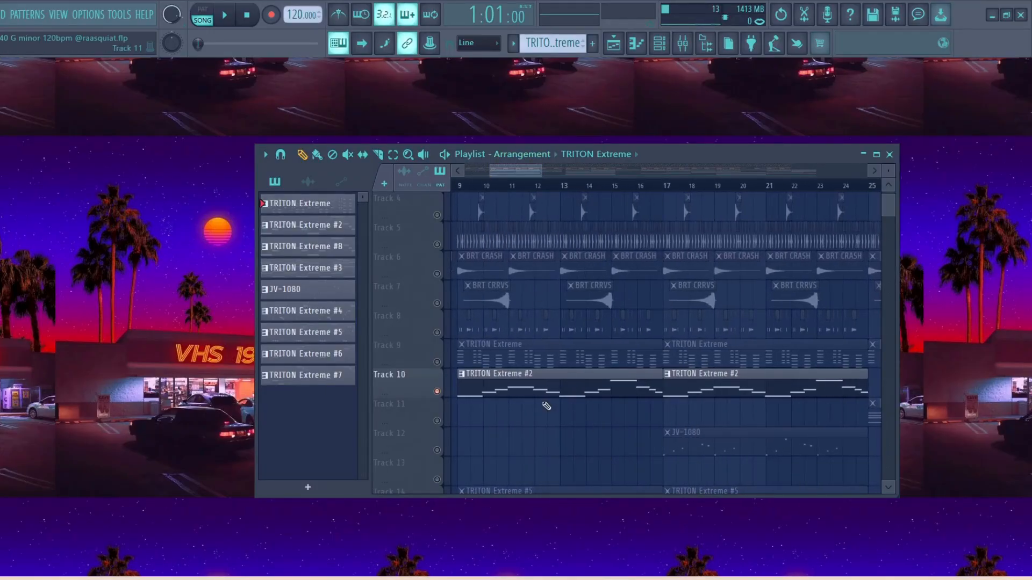
Step: Open the TRITON Extreme #2 pattern in the piano roll and examine its melody notes across all eight bars
{"action": "double_click", "coordinate": [543, 392]}
{"action": "left_click_drag", "start_coordinate": [566, 82], "coordinate": [209, 112]}
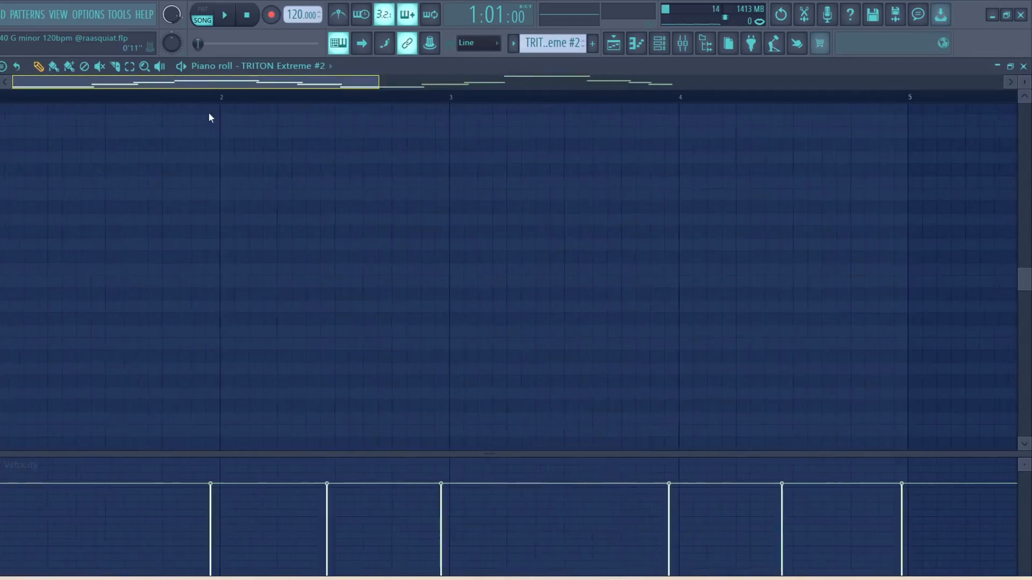
{"action": "scroll", "coordinate": [525, 277], "scroll_direction": "down", "scroll_amount": 3}
{"action": "scroll", "coordinate": [528, 279], "scroll_direction": "up", "scroll_amount": 7}
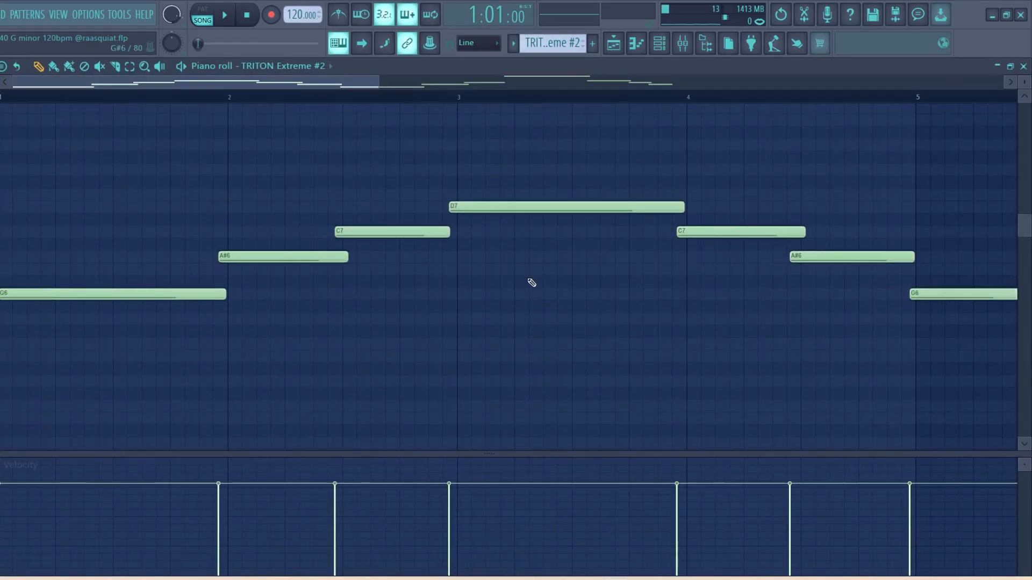
{"action": "left_click_drag", "start_coordinate": [382, 84], "coordinate": [848, 84]}
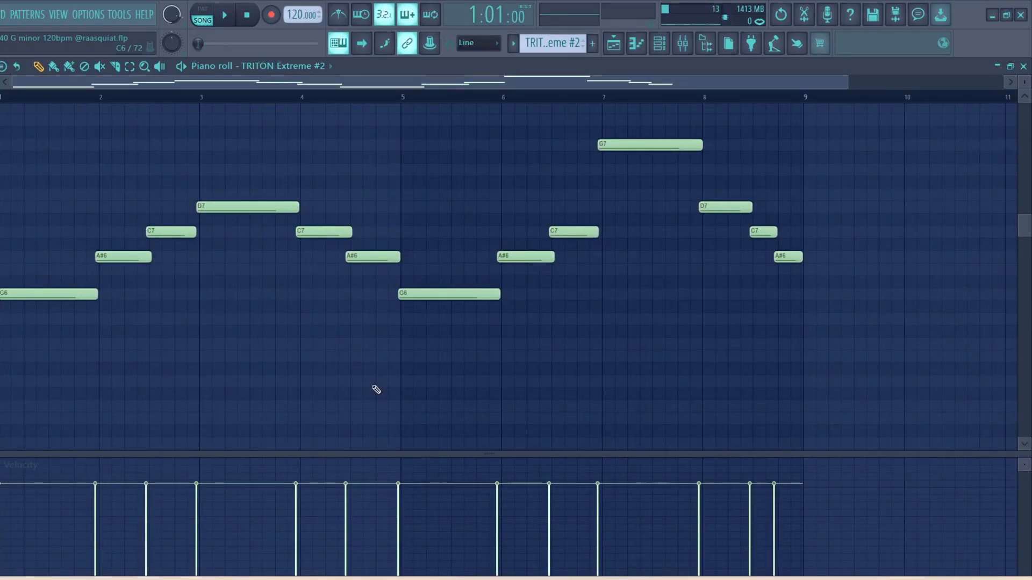
Step: Play the isolated TRITON Extreme #2 melody from bar 9 with its notes in view in the piano roll, and stop playback
{"action": "key", "text": "space"}
{"action": "key", "text": "space"}
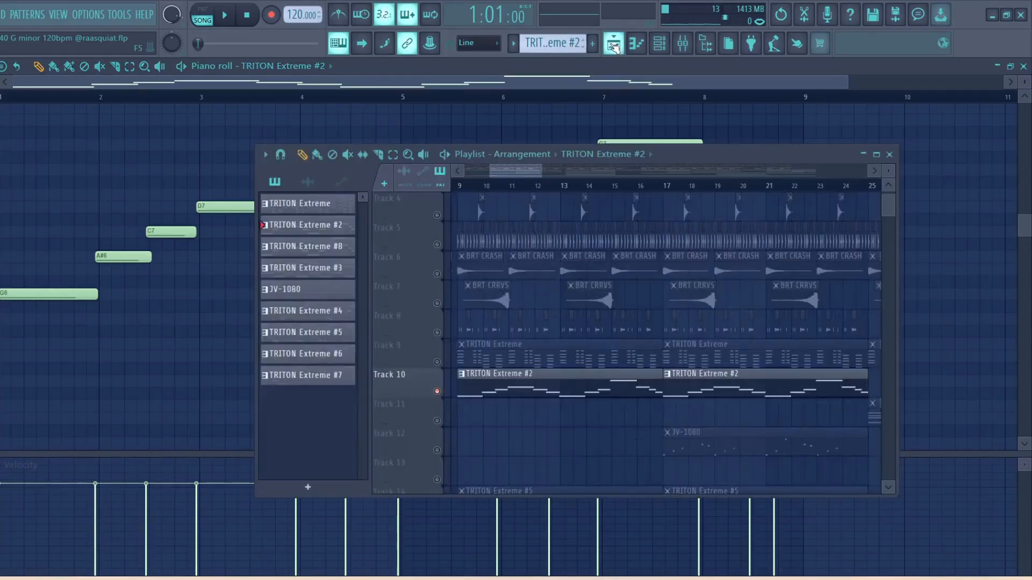
{"action": "left_click", "coordinate": [613, 43]}
{"action": "left_click", "coordinate": [459, 186]}
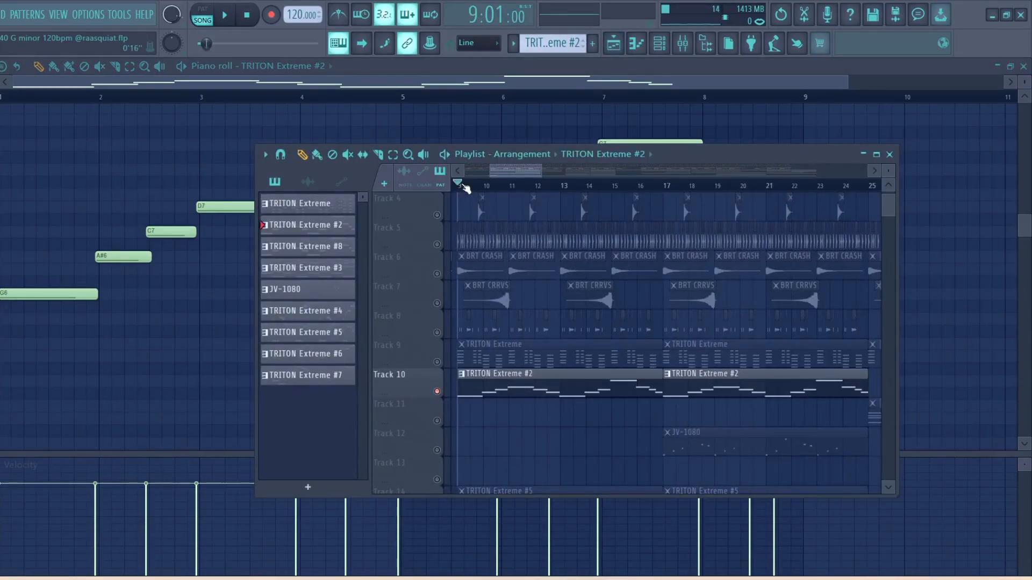
{"action": "key", "text": "space"}
{"action": "left_click", "coordinate": [864, 155]}
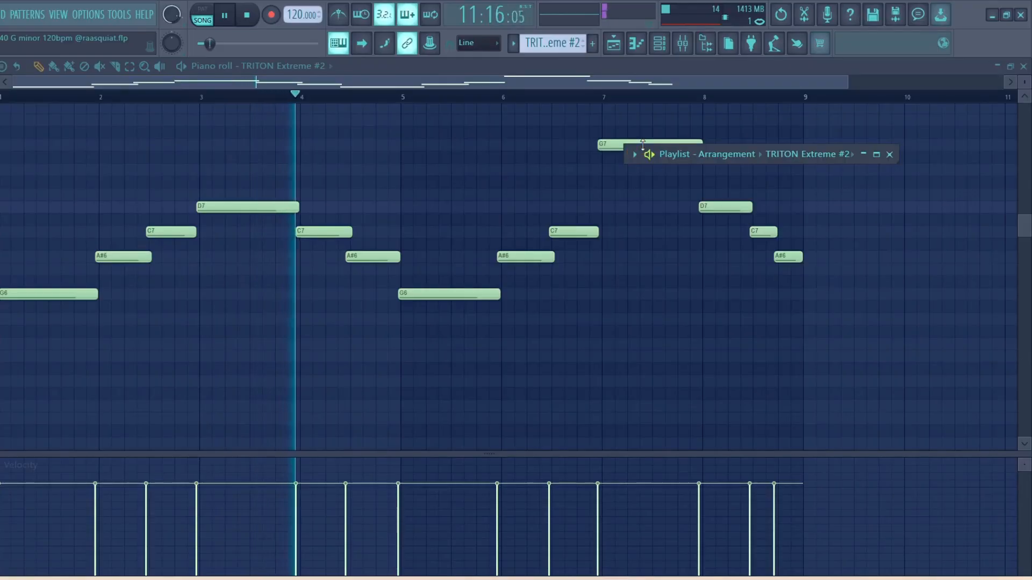
{"action": "left_click", "coordinate": [889, 154]}
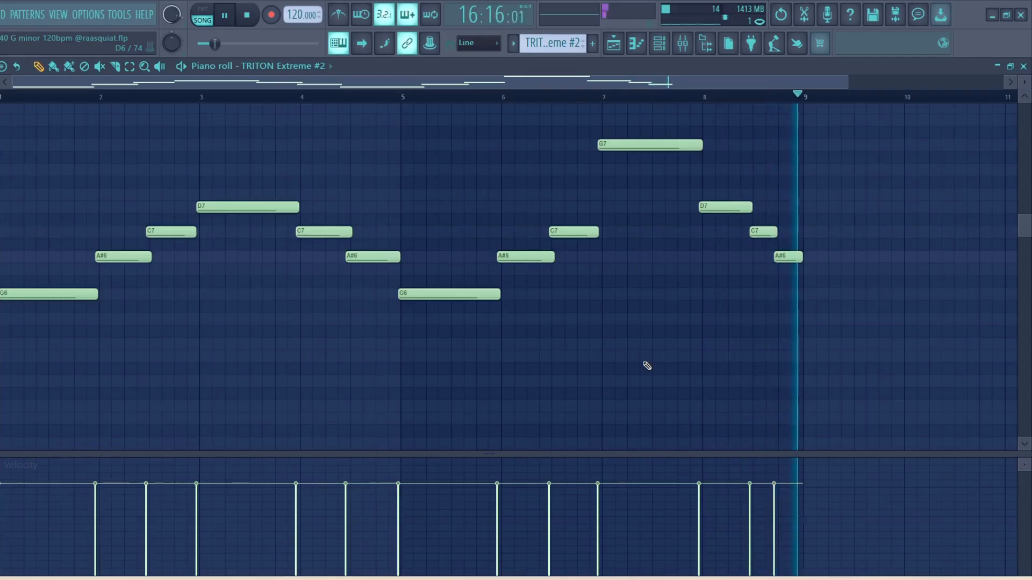
{"action": "key", "text": "space"}
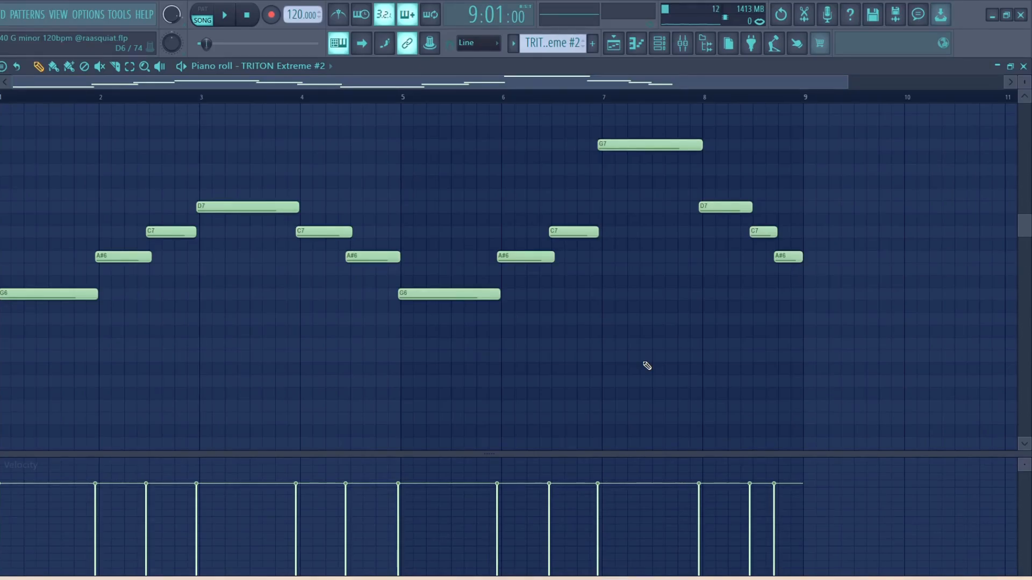
Step: Inspect the opening bars of the TRITON Extreme #2 melody up close and bring all eight bars back into view
{"action": "scroll", "coordinate": [634, 365], "scroll_direction": "up", "scroll_amount": 3}
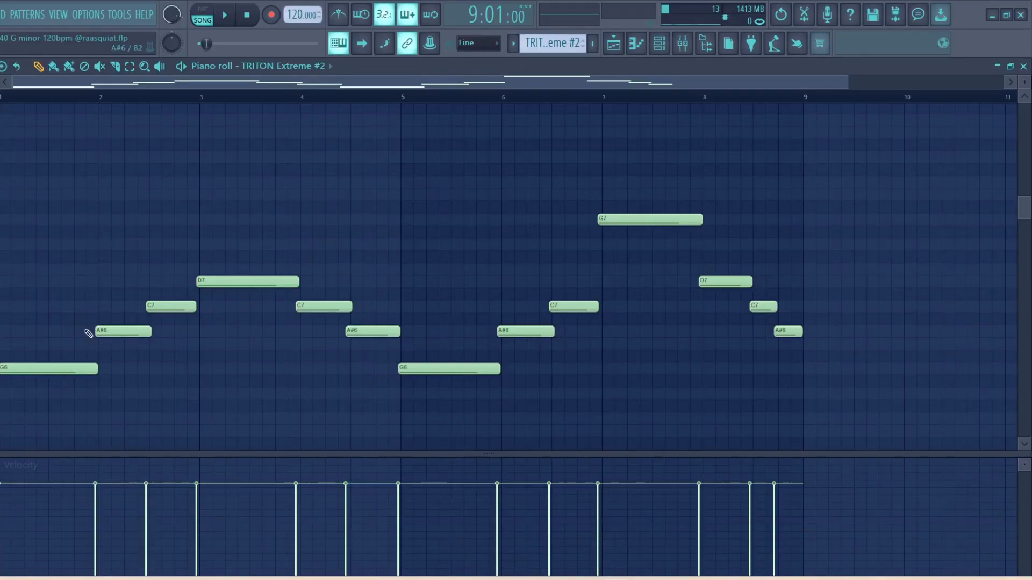
{"action": "left_click_drag", "start_coordinate": [847, 82], "coordinate": [412, 149]}
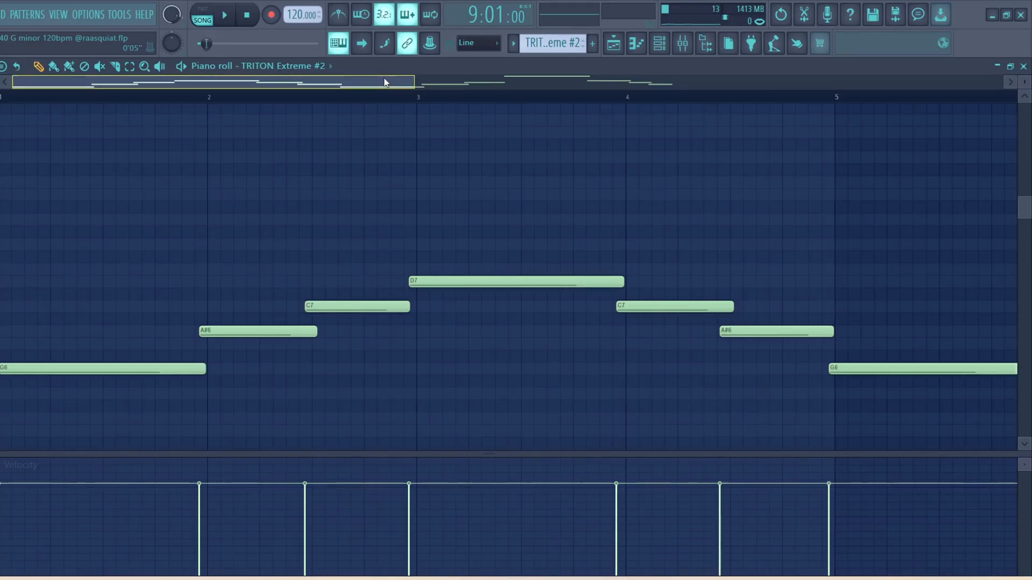
{"action": "mouse_move", "coordinate": [384, 81]}
{"action": "left_mouse_down"}
{"action": "mouse_move", "coordinate": [414, 84]}
{"action": "mouse_move", "coordinate": [383, 83]}
{"action": "left_mouse_up"}
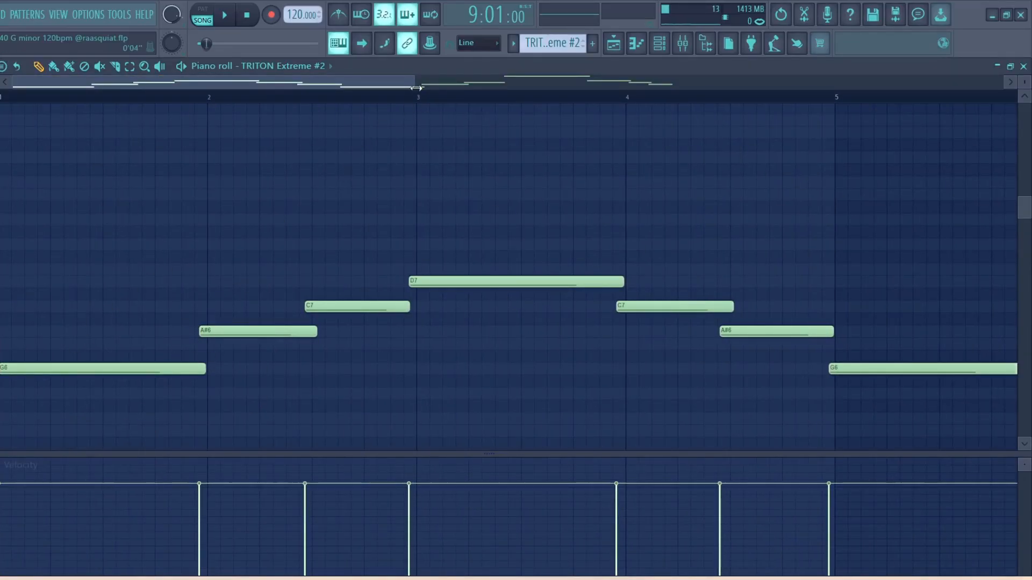
{"action": "left_click_drag", "start_coordinate": [416, 88], "coordinate": [873, 83]}
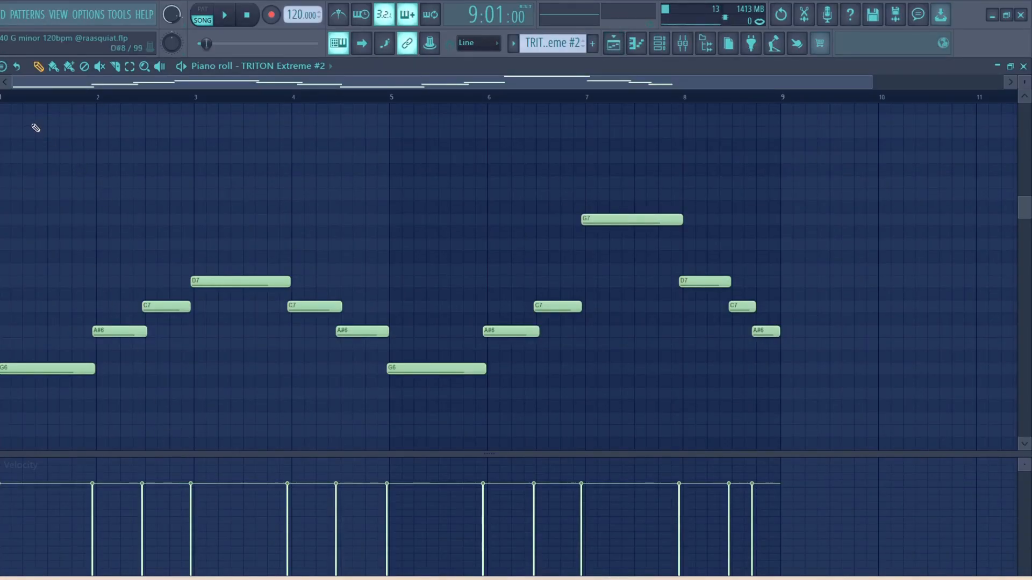
Step: Place the playhead at bar 13, view the available recording choices and dismiss them without starting a recording
{"action": "left_click", "coordinate": [84, 16]}
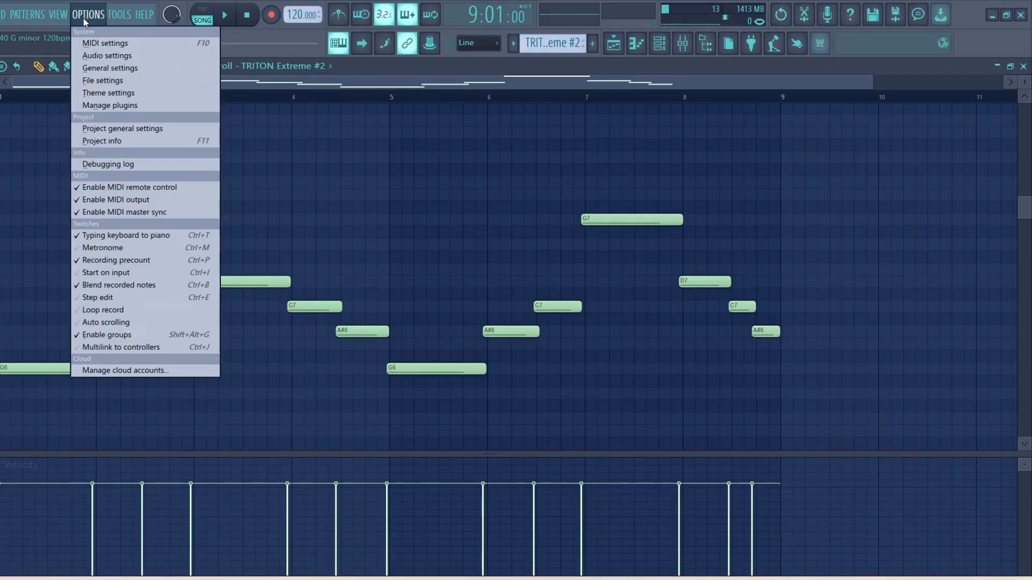
{"action": "mouse_move", "coordinate": [109, 21]}
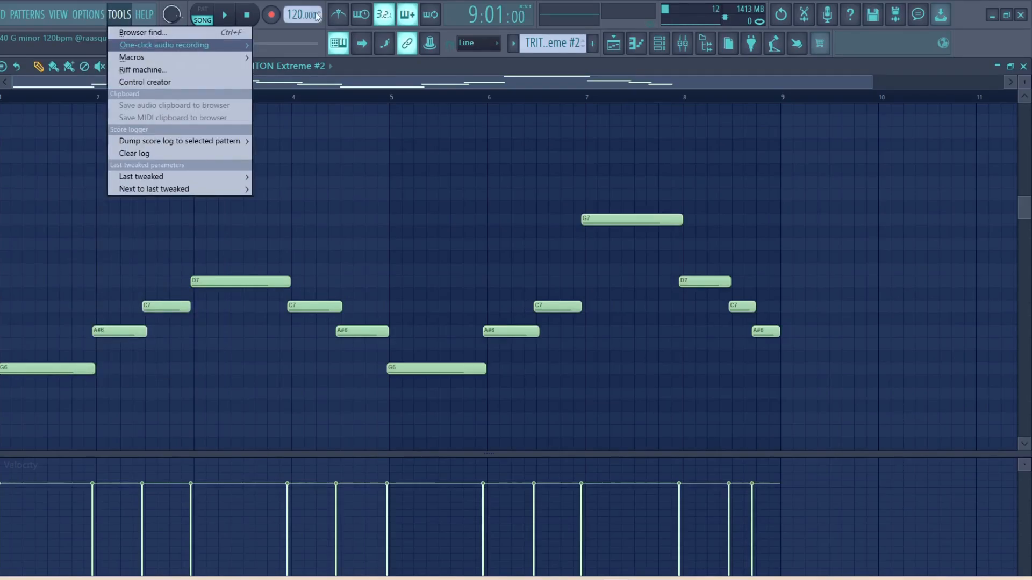
{"action": "mouse_move", "coordinate": [161, 45]}
{"action": "left_click", "coordinate": [396, 97]}
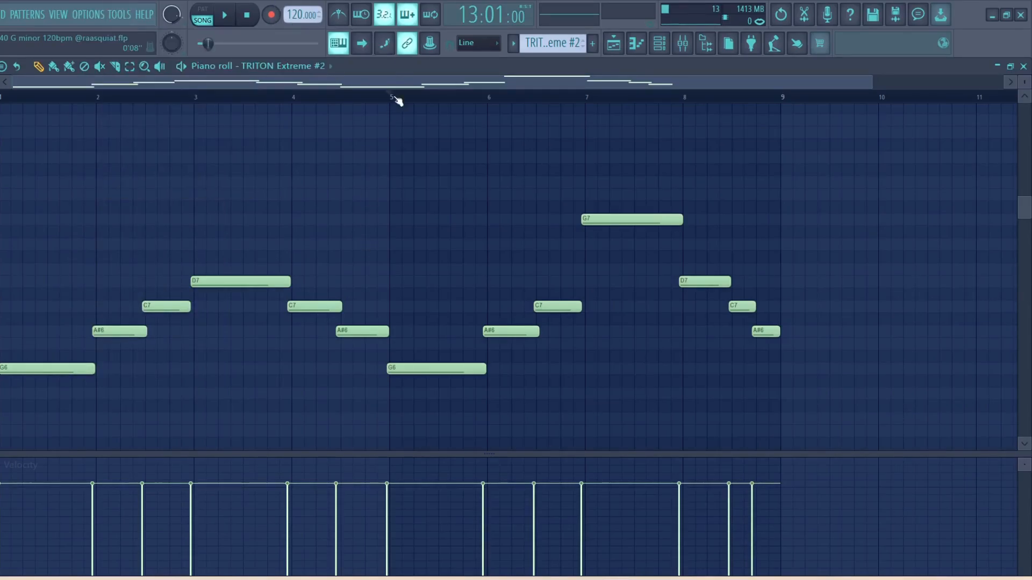
{"action": "left_click", "coordinate": [273, 15]}
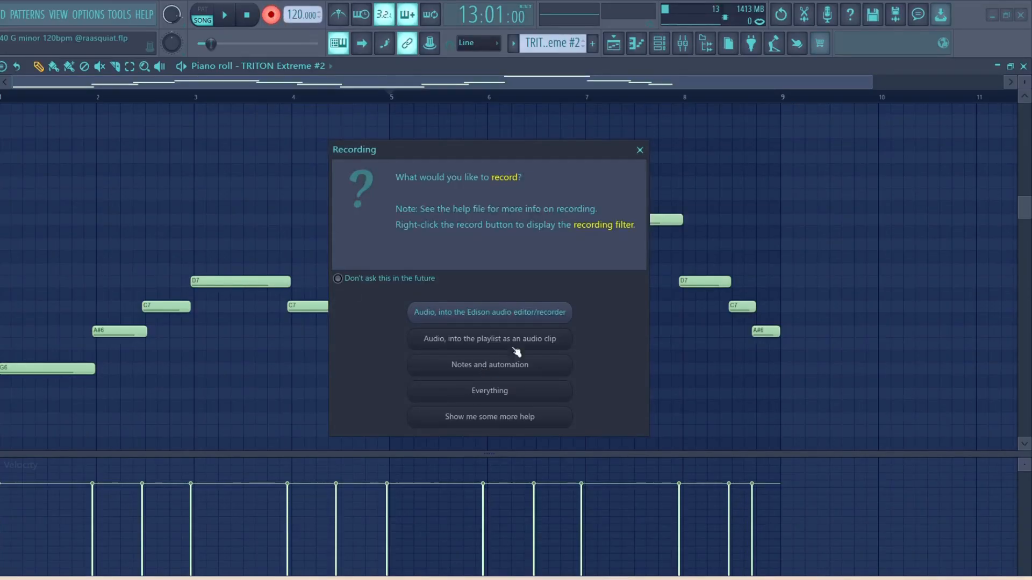
{"action": "left_click", "coordinate": [640, 150]}
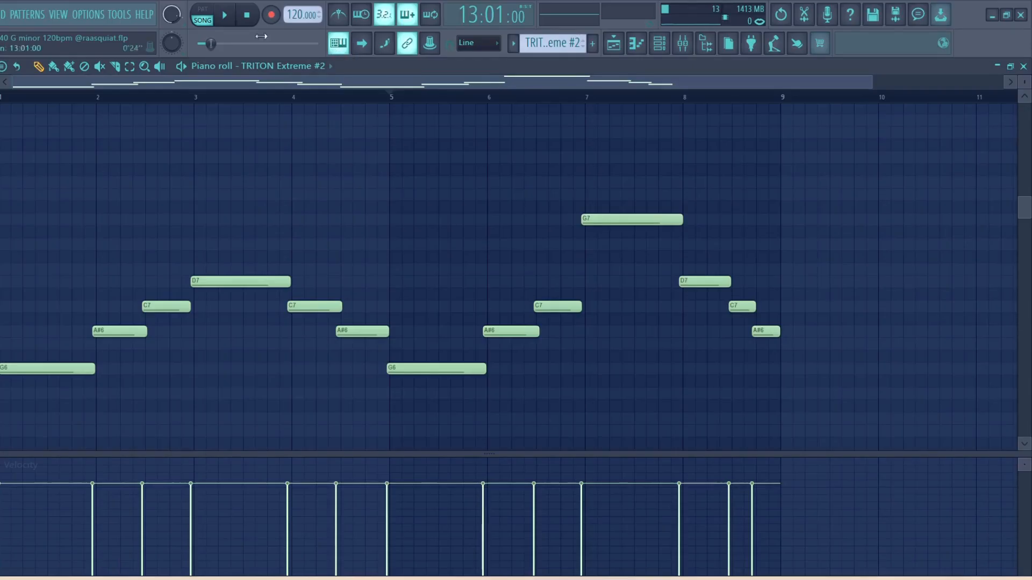
Step: Look at the durations offered for dumping the score log to the selected pattern, without applying one
{"action": "left_click", "coordinate": [114, 18]}
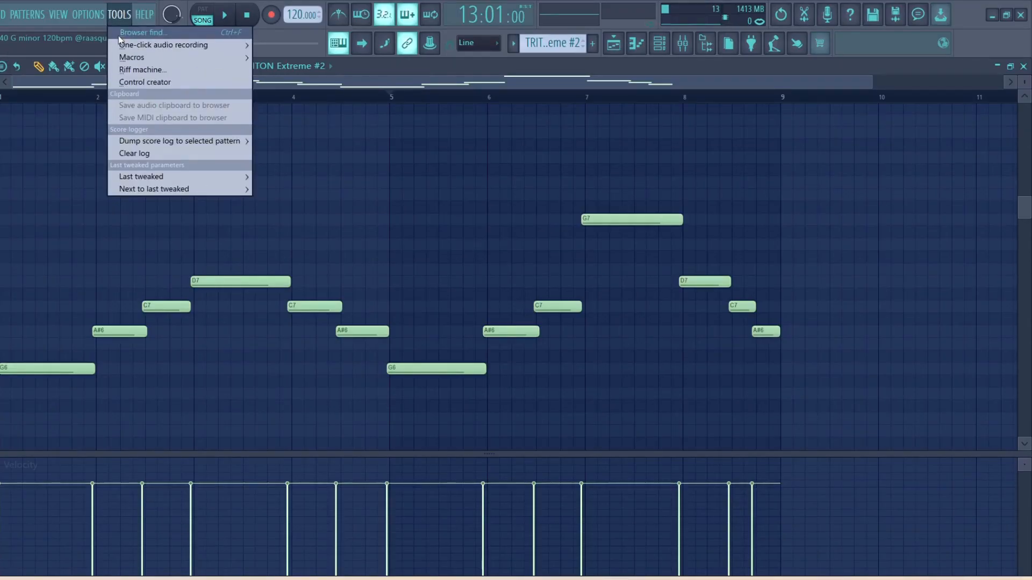
{"action": "mouse_move", "coordinate": [170, 143]}
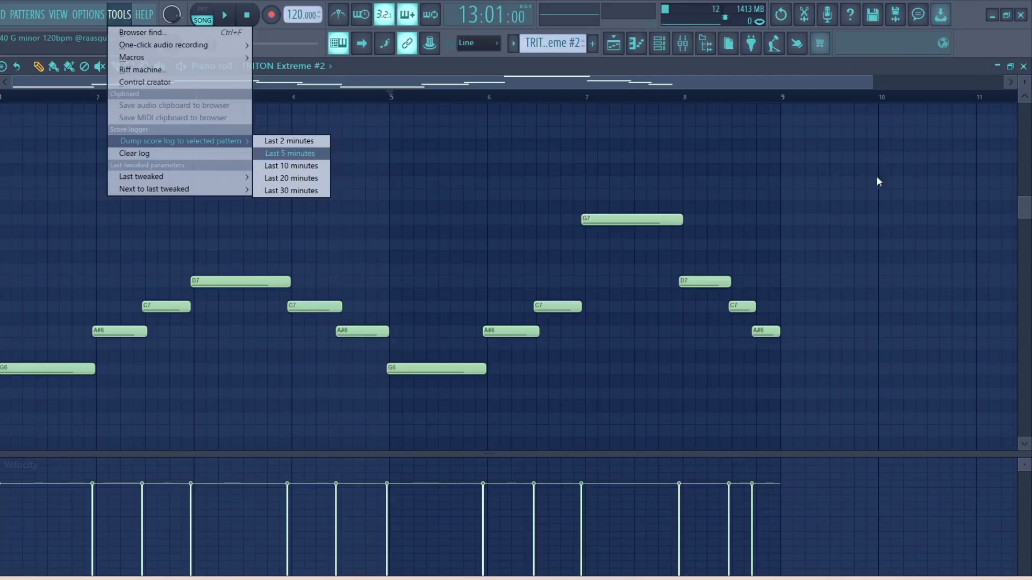
{"action": "left_click", "coordinate": [125, 23]}
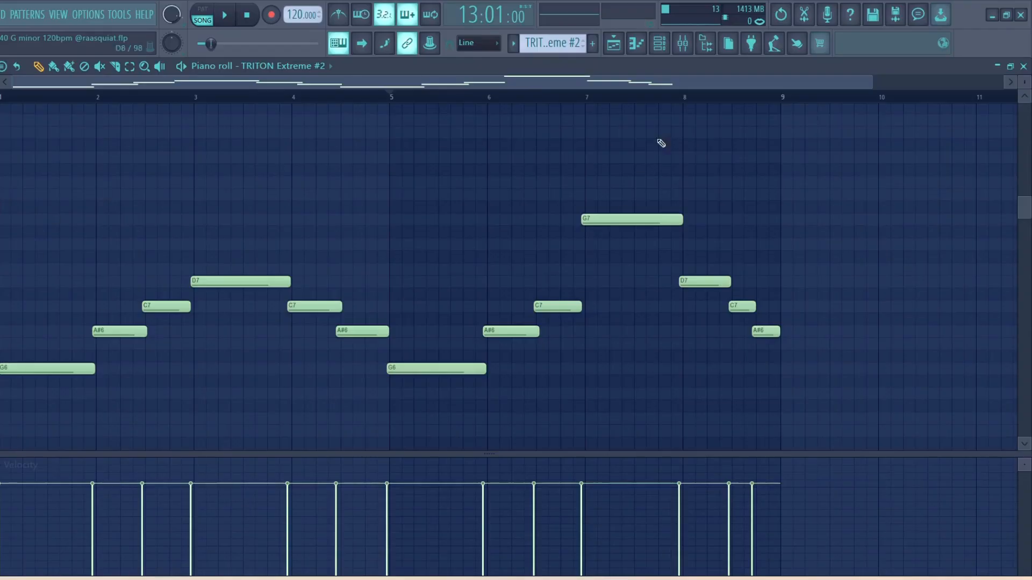
Step: Inspect the TRITON Extreme #2 channel's instrument settings from the channel rack, close the instrument and check the mixer
{"action": "left_click", "coordinate": [659, 43]}
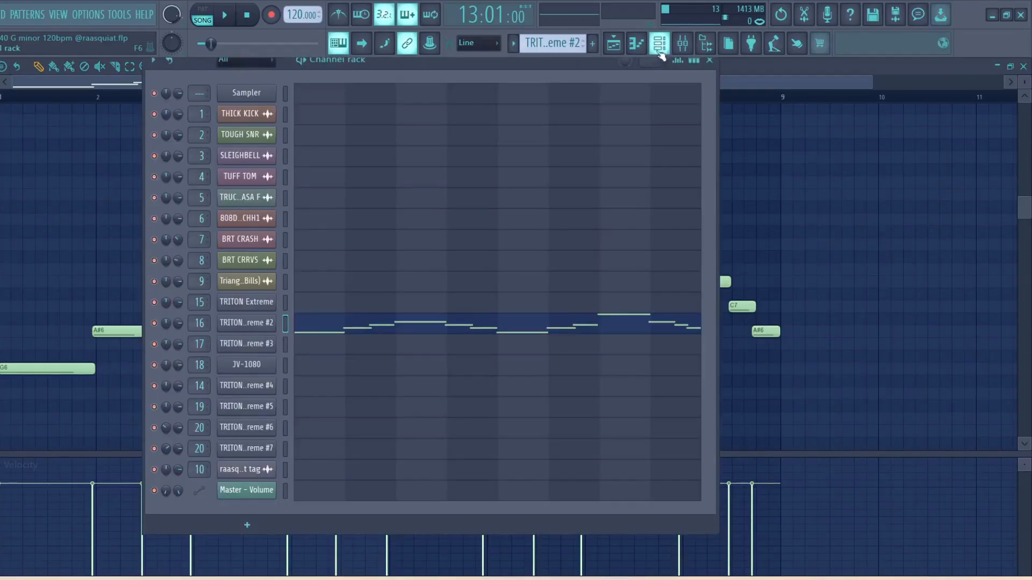
{"action": "left_click", "coordinate": [255, 323]}
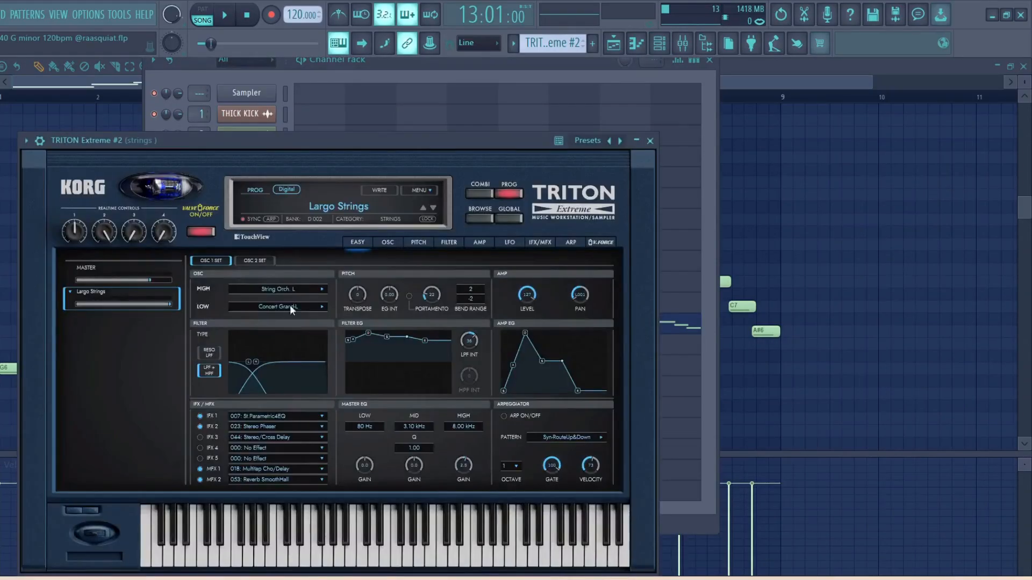
{"action": "left_click", "coordinate": [650, 141]}
{"action": "left_click", "coordinate": [682, 44]}
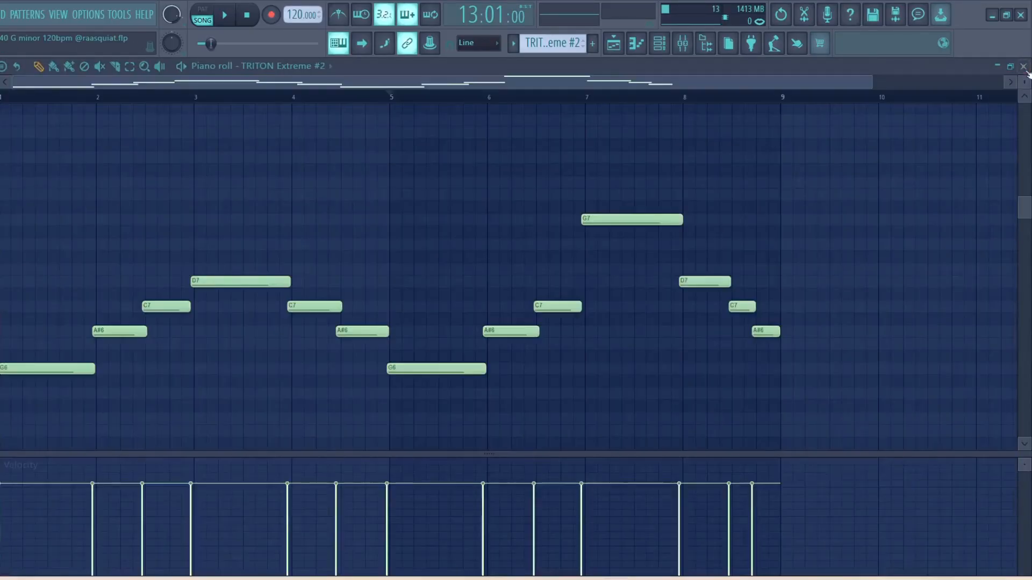
{"action": "key", "text": "F7"}
Step: Show the playlist maximized, solo track 14 with the TRITON Extreme #5 clips and move the playhead back to bar 9
{"action": "left_click", "coordinate": [613, 43]}
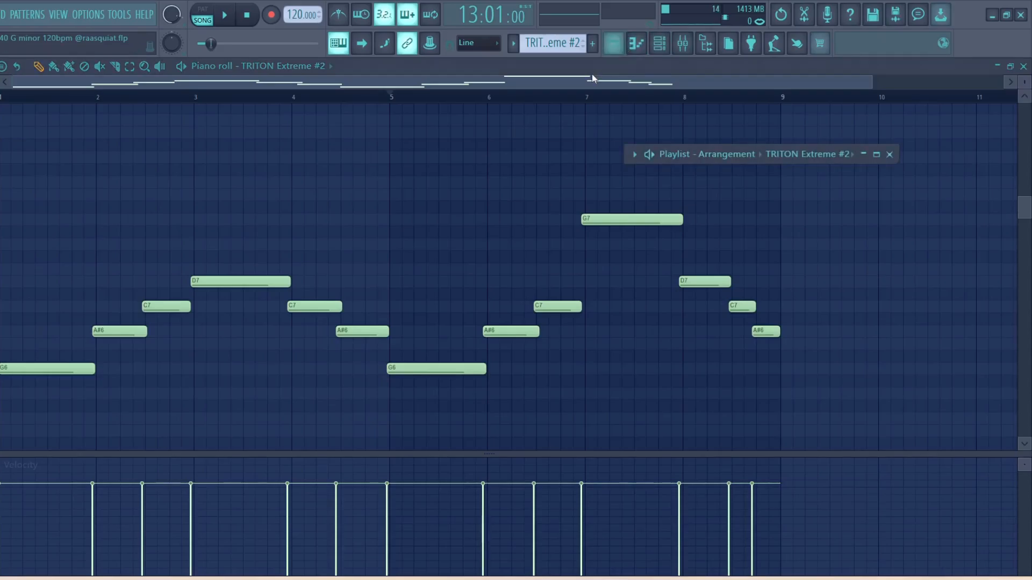
{"action": "left_click", "coordinate": [877, 155]}
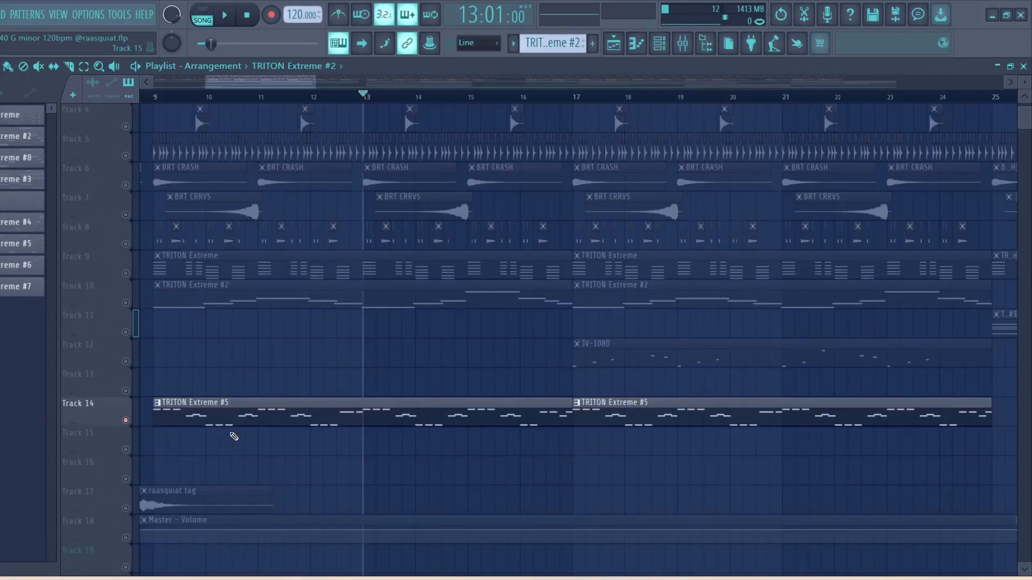
{"action": "left_click_drag", "start_coordinate": [366, 98], "coordinate": [155, 126]}
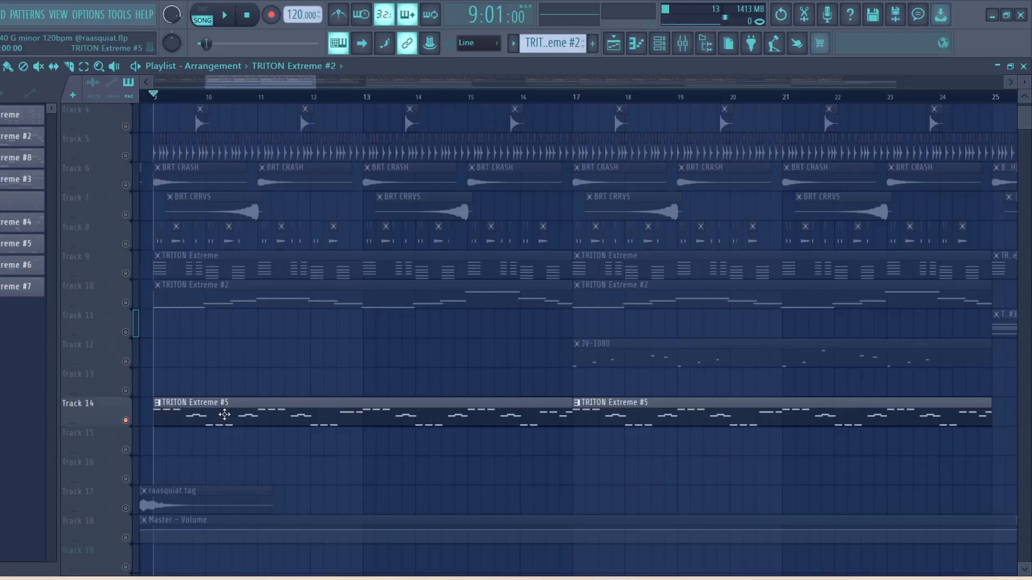
Step: Open the TRITON Extreme #5 pattern in the piano roll, play it from bar 9, stop and examine its notes across all eight bars
{"action": "double_click", "coordinate": [224, 415]}
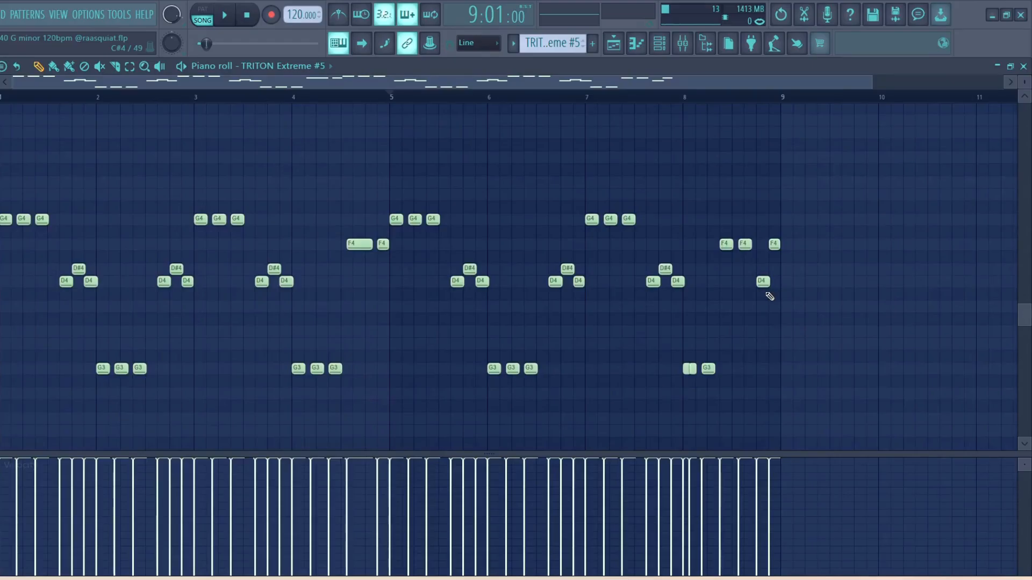
{"action": "key", "text": "space"}
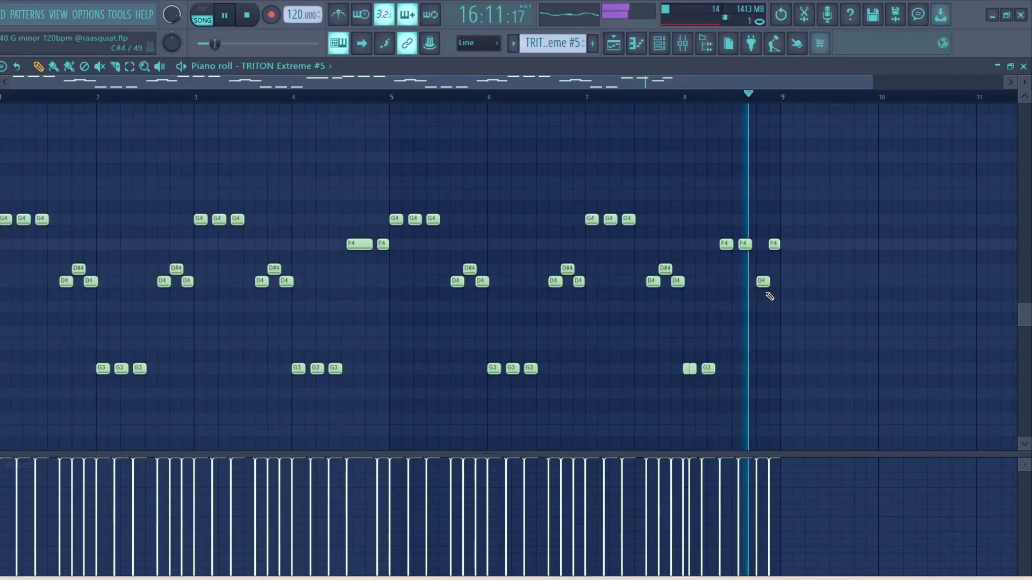
{"action": "key", "text": "space"}
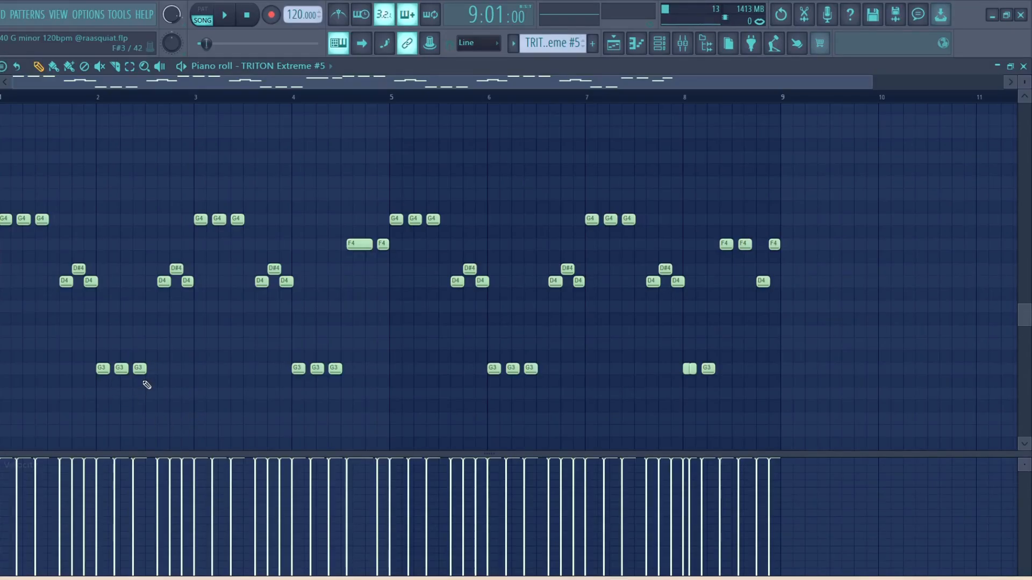
{"action": "left_click_drag", "start_coordinate": [874, 91], "coordinate": [645, 88]}
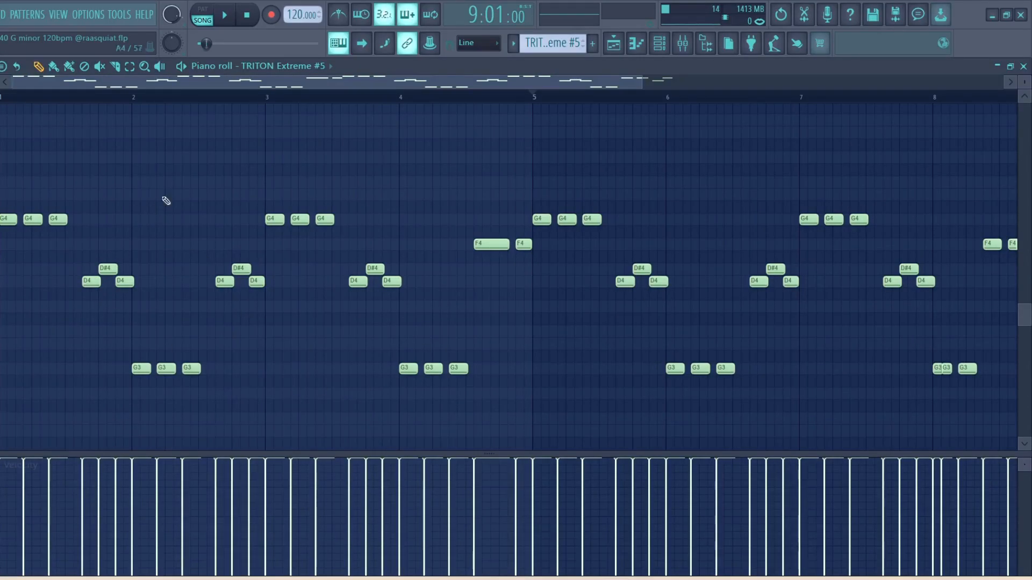
{"action": "left_click_drag", "start_coordinate": [645, 86], "coordinate": [833, 117]}
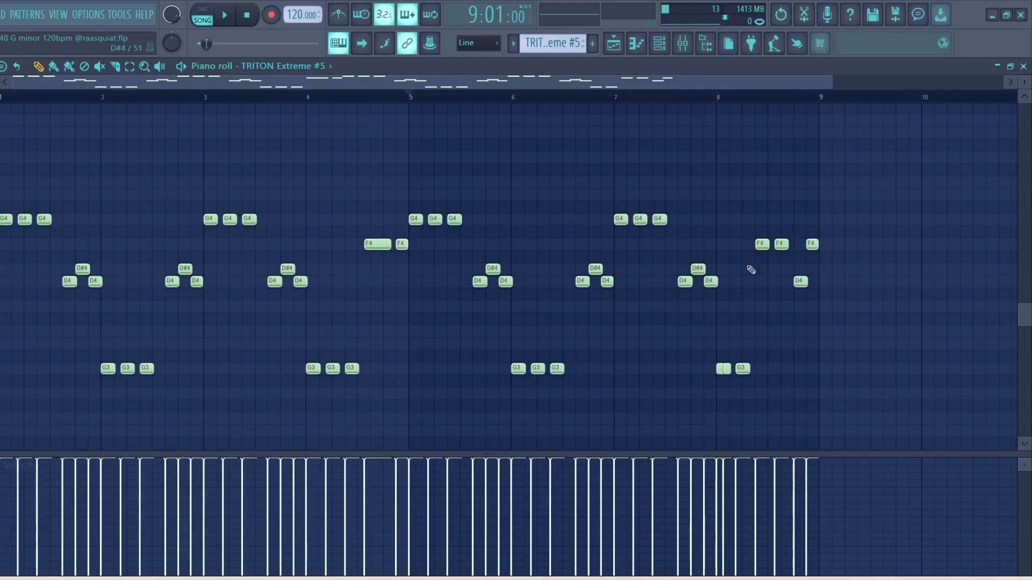
{"action": "scroll", "coordinate": [612, 292], "scroll_direction": "down", "scroll_amount": 2}
{"action": "scroll", "coordinate": [612, 291], "scroll_direction": "up", "scroll_amount": 2}
Step: Inspect the effect slots and equalizer of the bass insert on mixer track 19, and close the mixer
{"action": "left_click", "coordinate": [623, 55]}
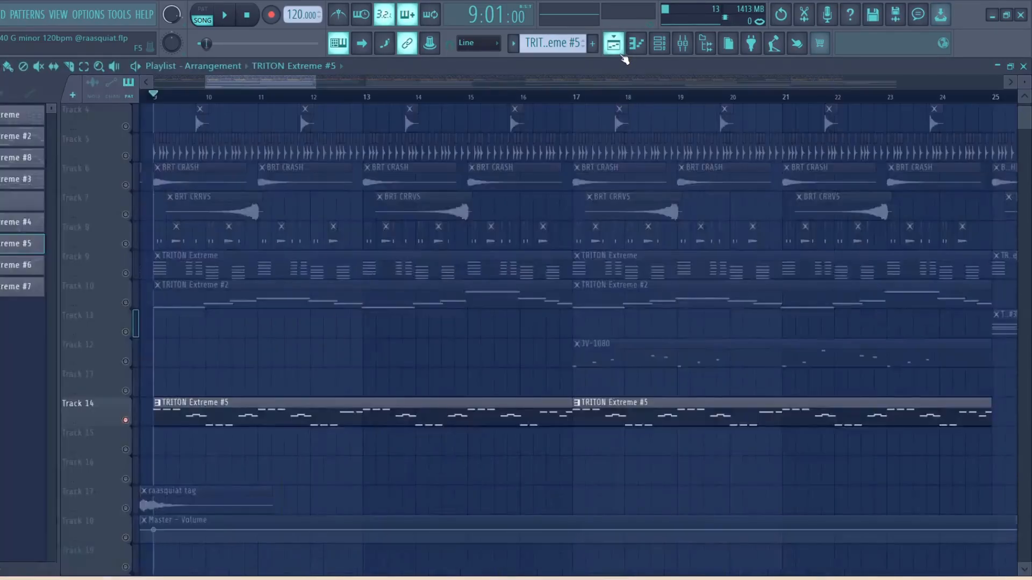
{"action": "left_click", "coordinate": [623, 54]}
{"action": "left_click", "coordinate": [691, 50]}
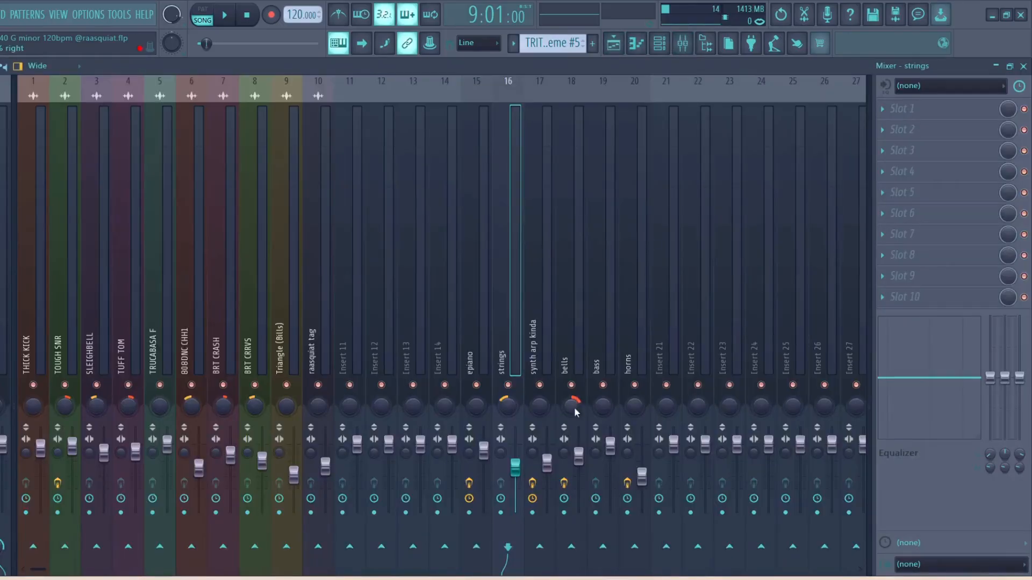
{"action": "left_click", "coordinate": [609, 352]}
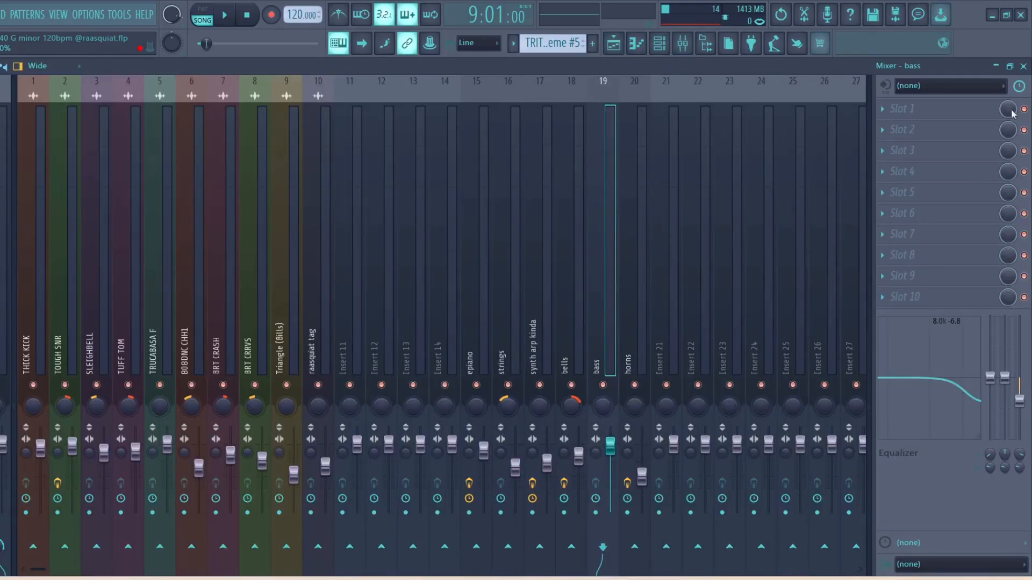
{"action": "left_click", "coordinate": [1024, 66]}
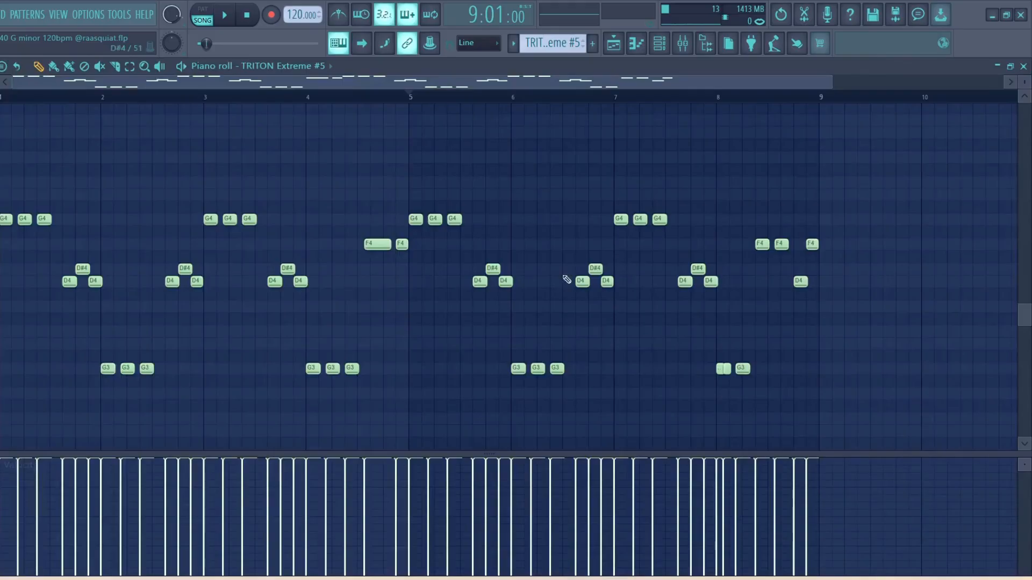
Step: Return to the playlist, bring bars 13 to 29 into view and mute track 14
{"action": "left_click", "coordinate": [622, 51]}
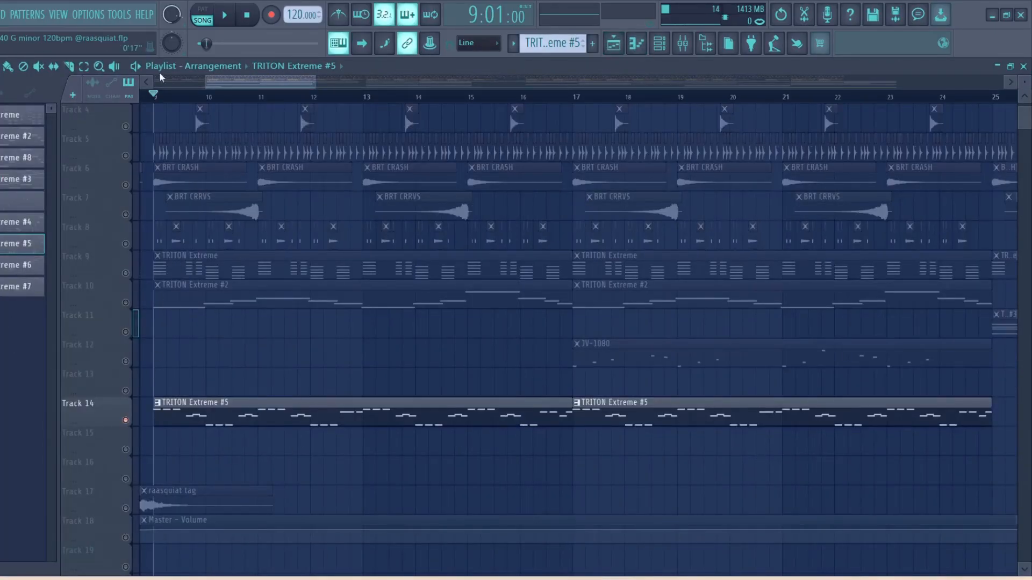
{"action": "left_click_drag", "start_coordinate": [243, 76], "coordinate": [273, 84]}
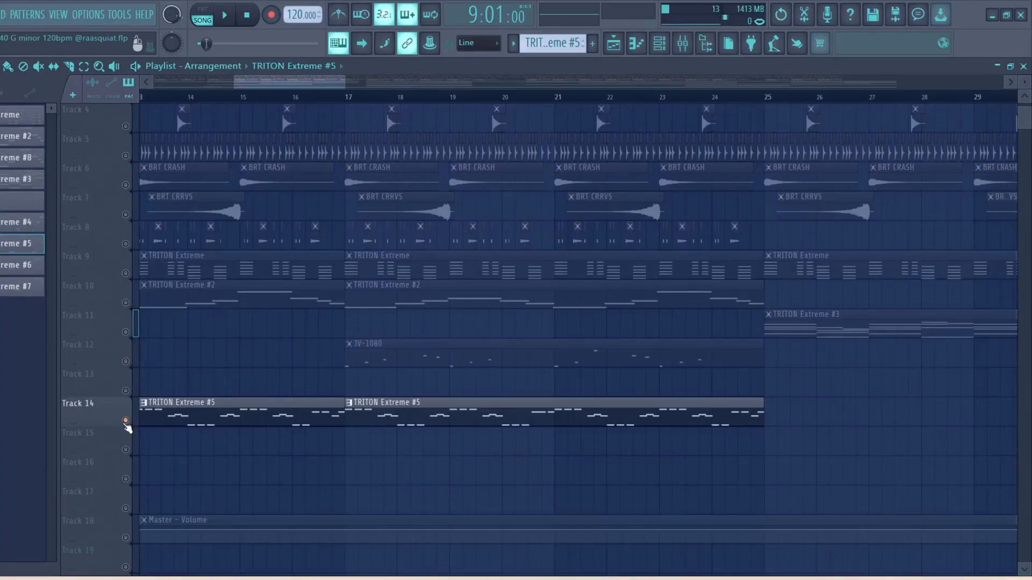
{"action": "left_click", "coordinate": [124, 425]}
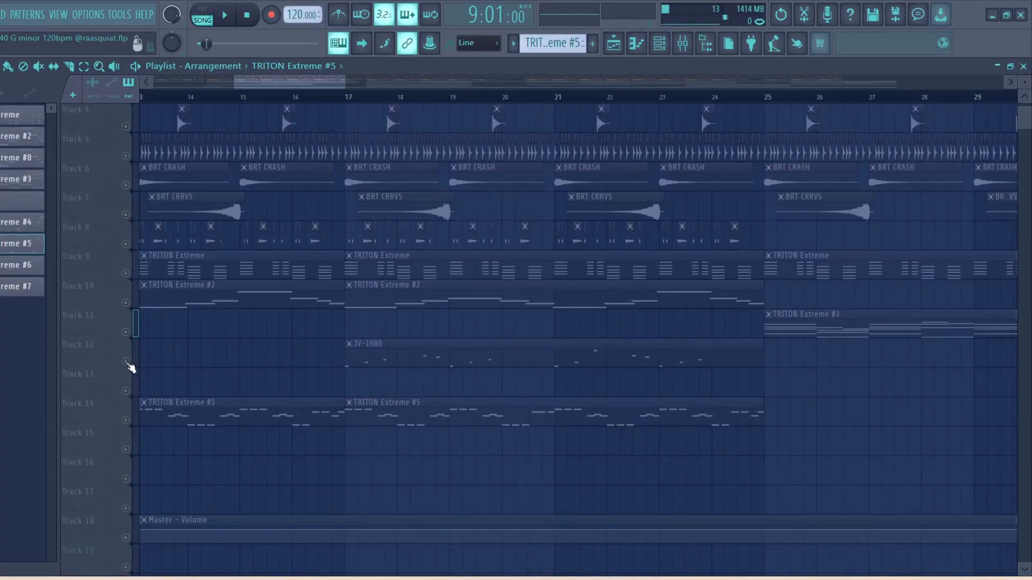
Step: Solo track 12, open its JV-1080 clip in the piano roll, bring the G6 to G7 notes into view and clear the time selection
{"action": "left_click", "coordinate": [126, 363]}
{"action": "left_click", "coordinate": [375, 361]}
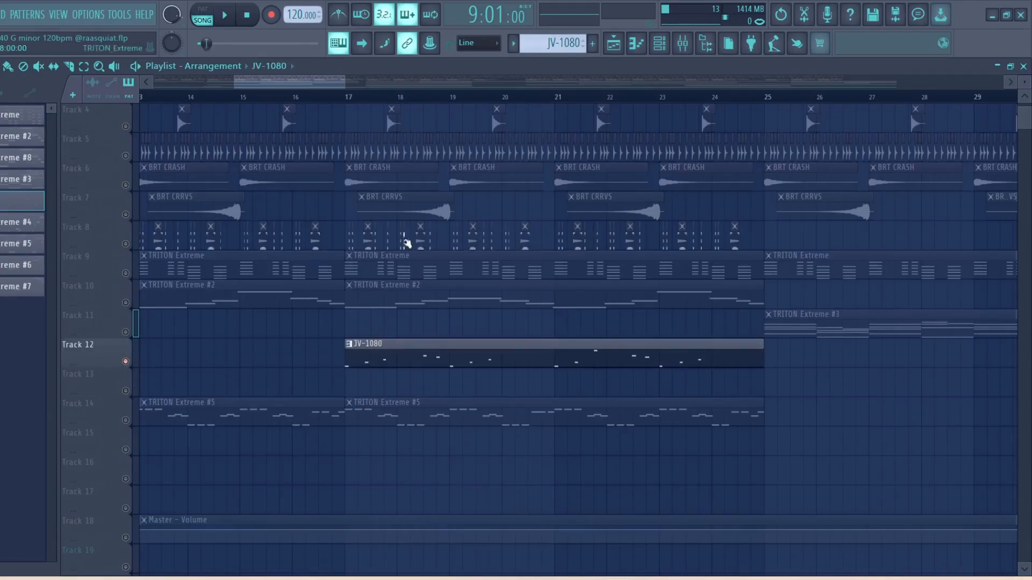
{"action": "double_click", "coordinate": [380, 356]}
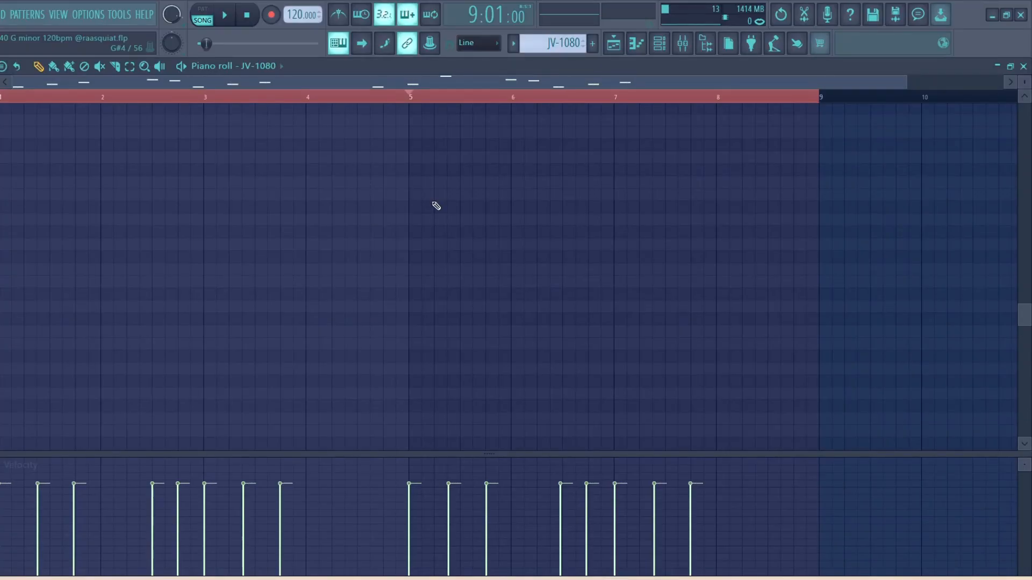
{"action": "scroll", "coordinate": [575, 258], "scroll_direction": "up", "scroll_amount": 8}
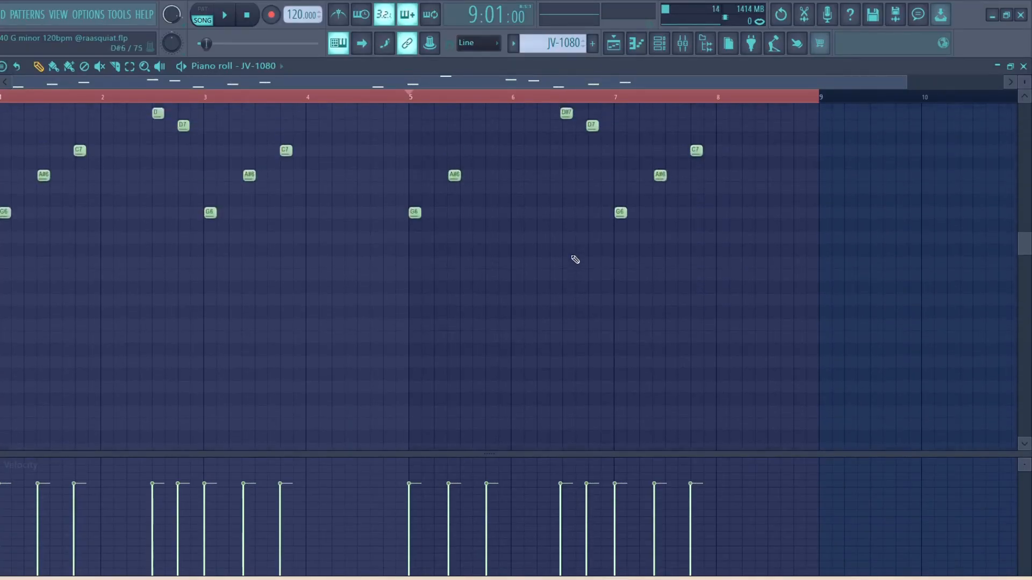
{"action": "scroll", "coordinate": [575, 258], "scroll_direction": "up", "scroll_amount": 3}
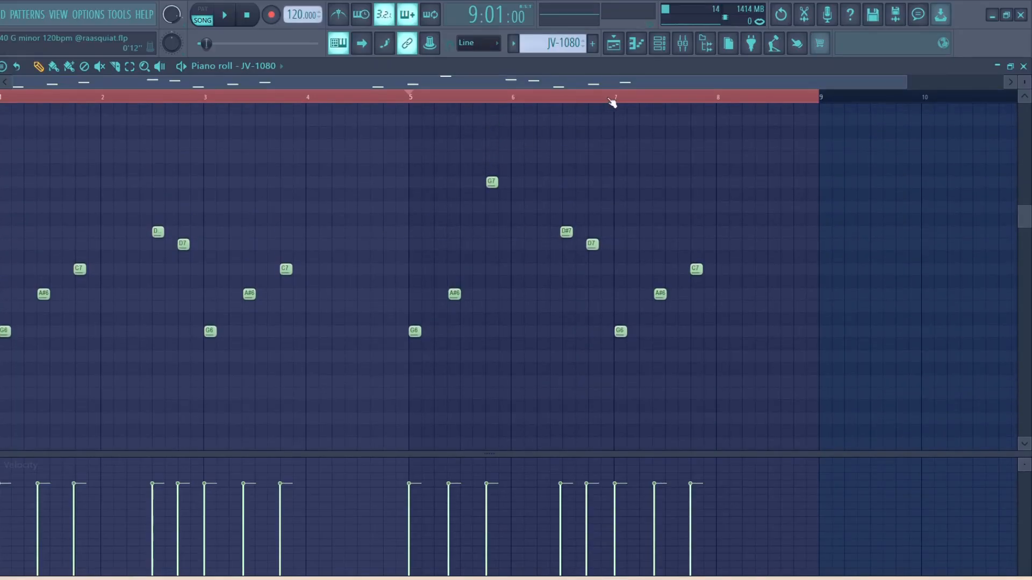
{"action": "key", "text": "ctrl+d"}
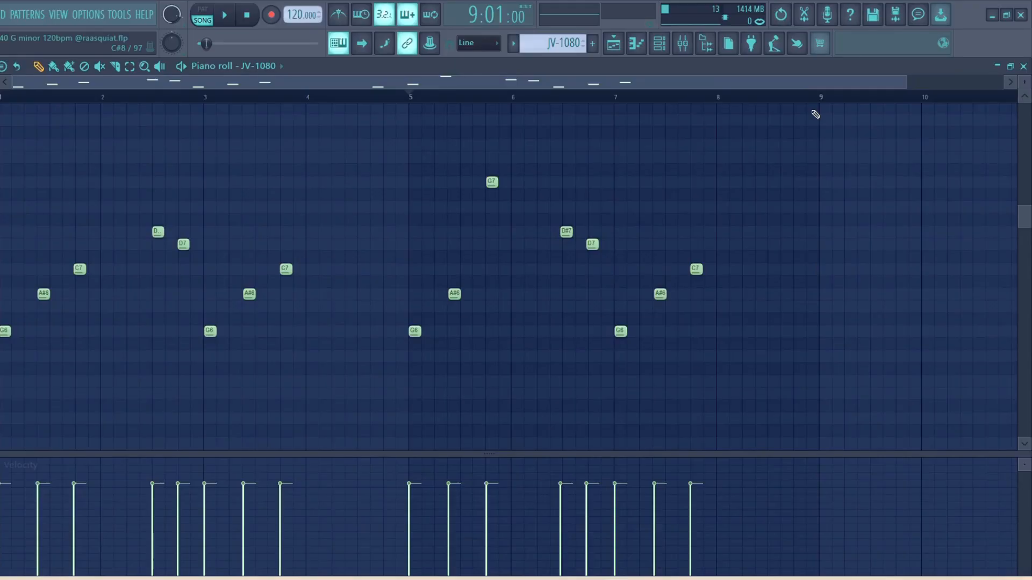
{"action": "key", "text": "space"}
{"action": "key", "text": "space"}
{"action": "left_click", "coordinate": [229, 16]}
{"action": "left_click", "coordinate": [228, 17]}
Step: Place the playlist playhead at bar 17, reopen the JV-1080 pattern in the piano roll, play it through and stop
{"action": "left_click", "coordinate": [621, 47]}
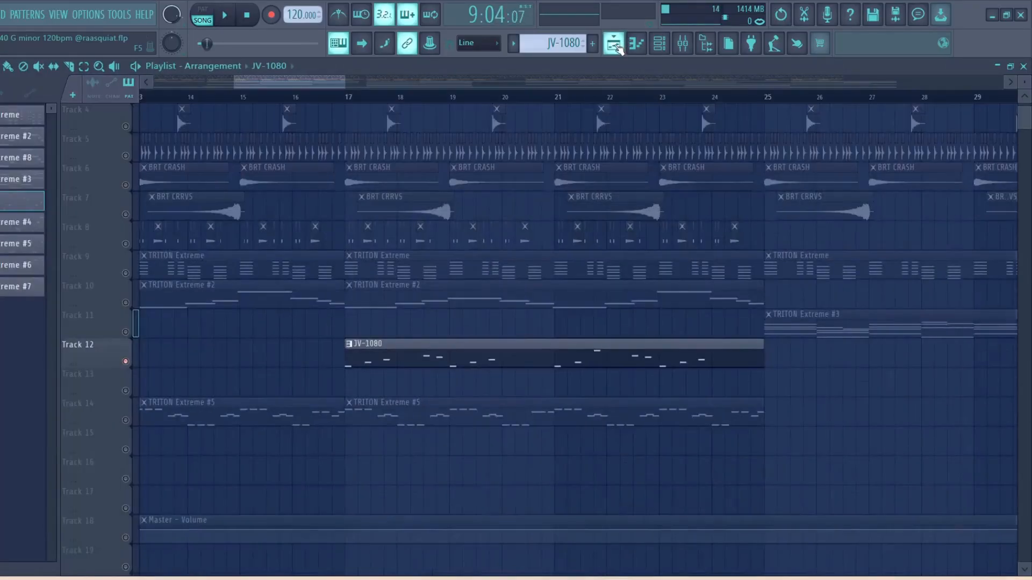
{"action": "left_click", "coordinate": [346, 95]}
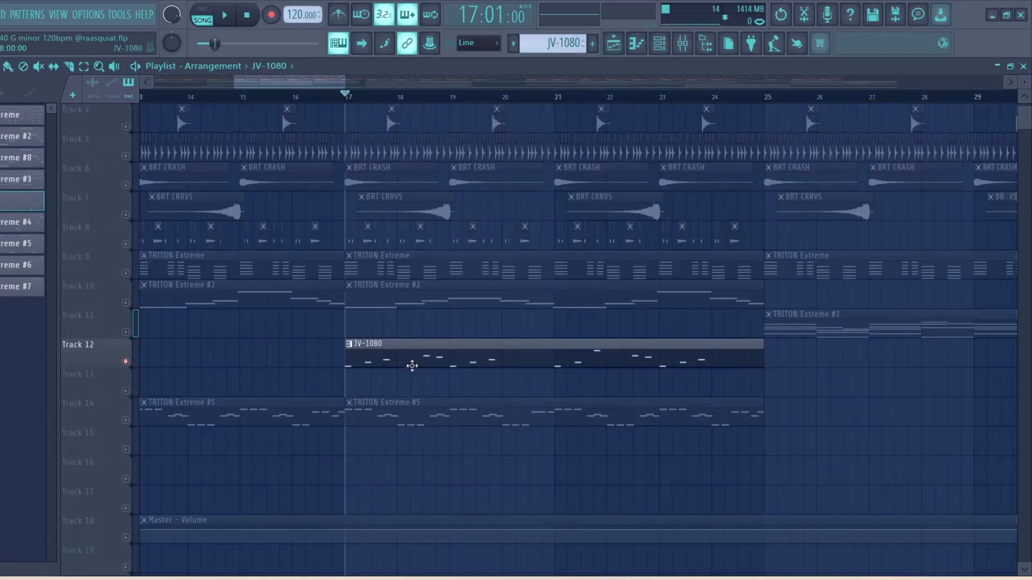
{"action": "double_click", "coordinate": [418, 352]}
{"action": "key", "text": "space"}
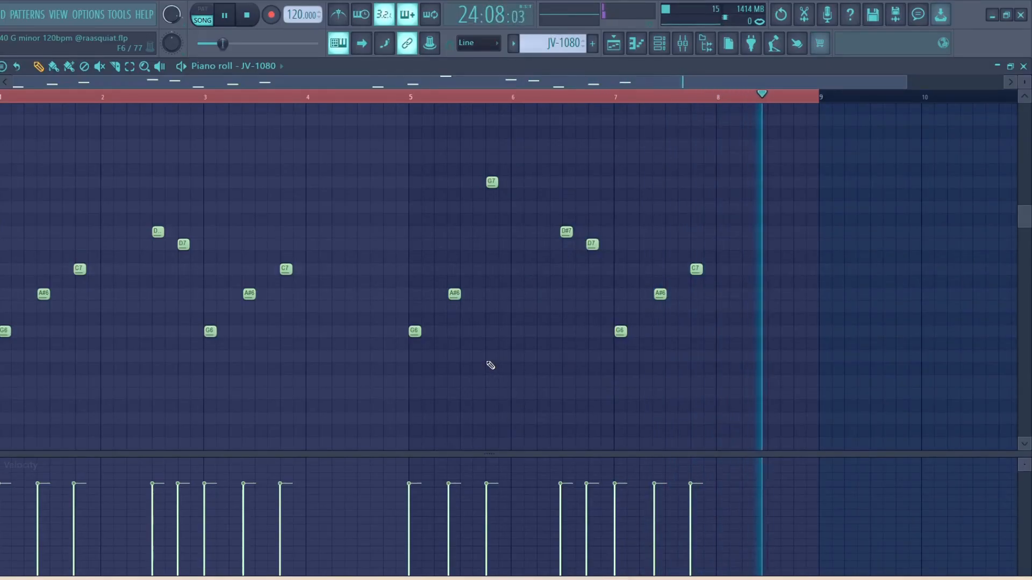
{"action": "key", "text": "space"}
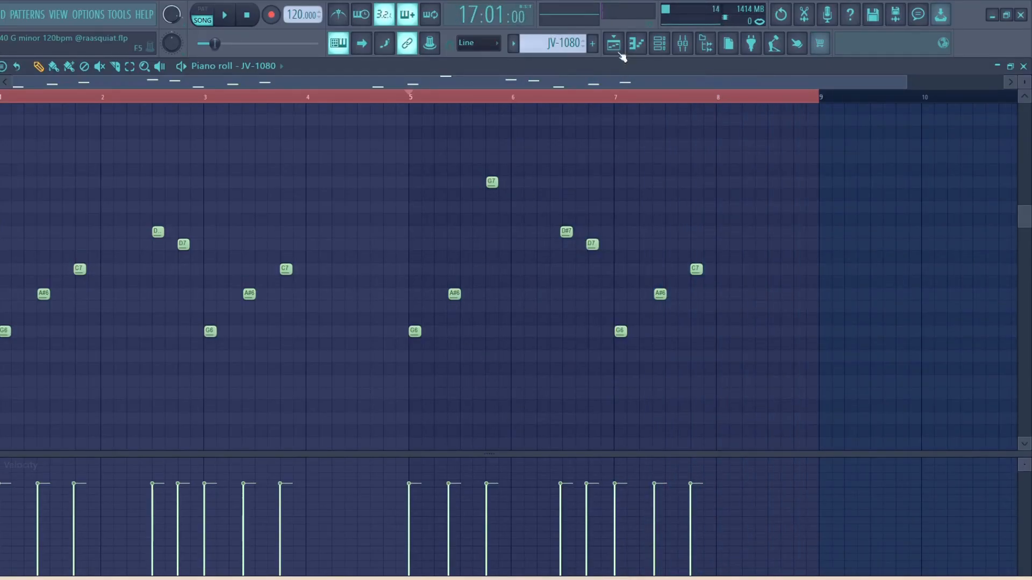
Step: Inspect the Music Bells patch in the JV-1080 instrument from the channel rack, and close both windows
{"action": "left_click", "coordinate": [660, 43]}
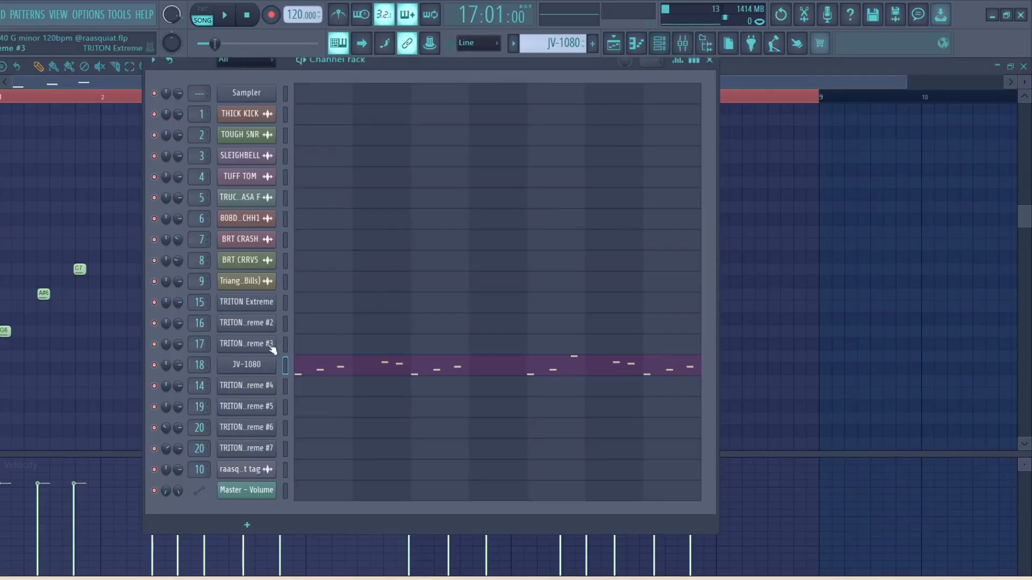
{"action": "left_click", "coordinate": [257, 365]}
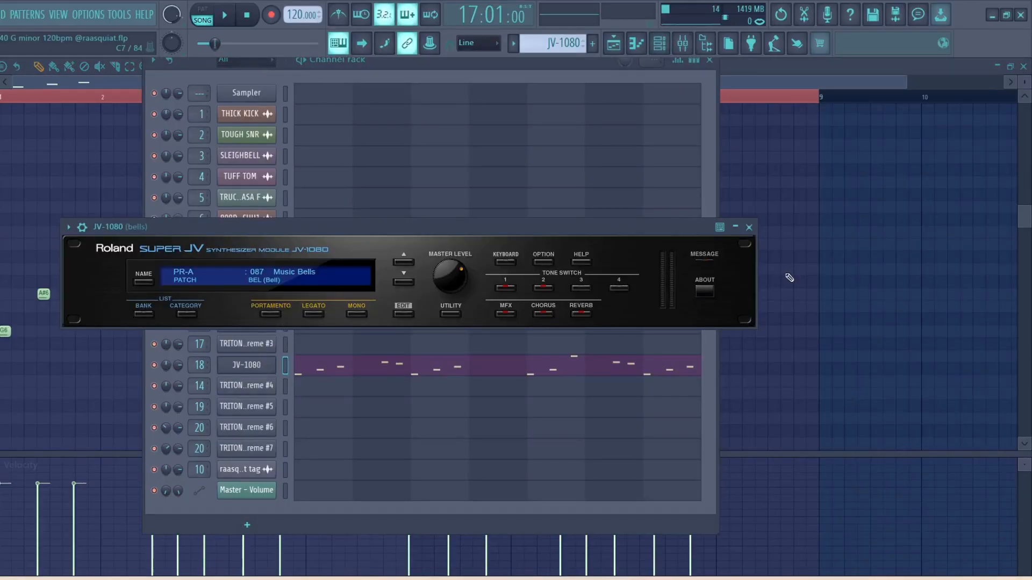
{"action": "left_click", "coordinate": [749, 227]}
{"action": "left_click", "coordinate": [709, 60]}
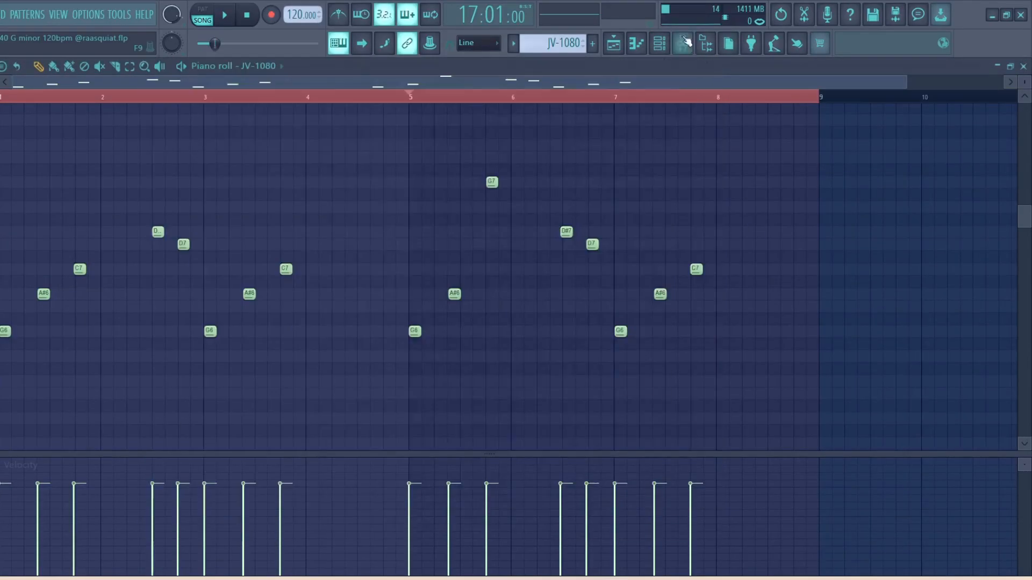
Step: Inspect the Fruity delay bank settings on the bells insert in the mixer, and return to the piano roll
{"action": "left_click", "coordinate": [683, 45]}
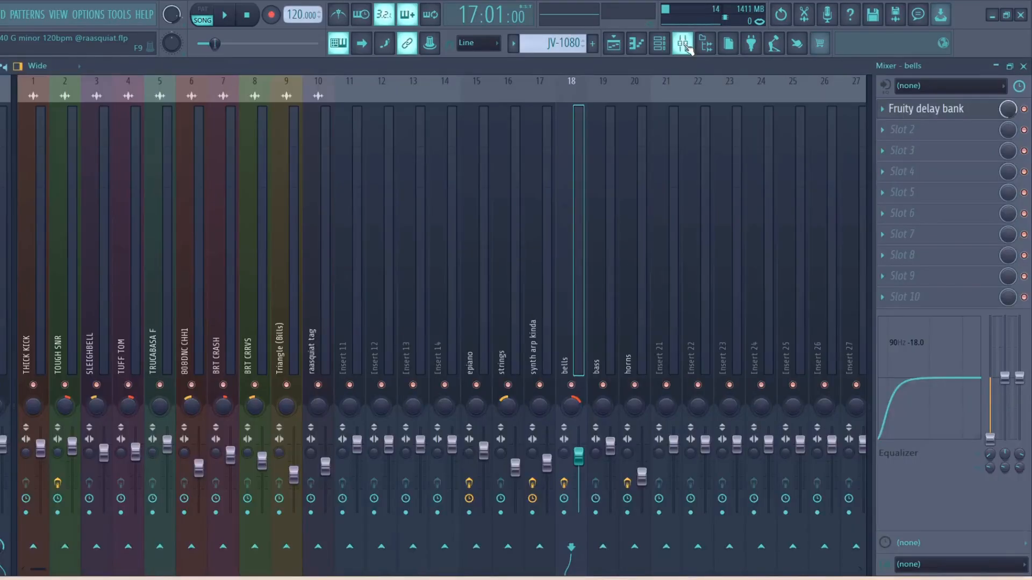
{"action": "left_click", "coordinate": [957, 110]}
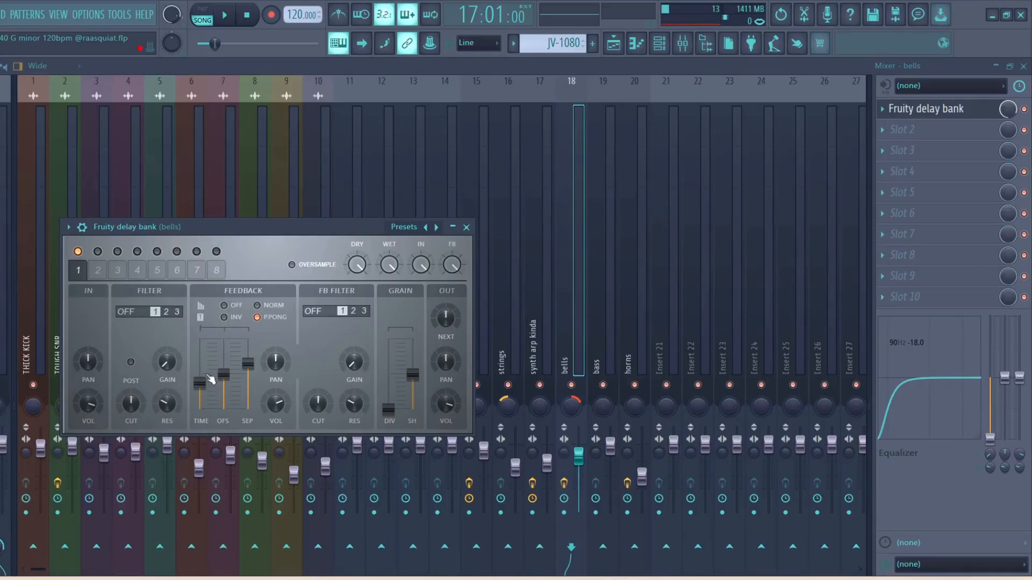
{"action": "left_click", "coordinate": [467, 227]}
{"action": "key", "text": "F7"}
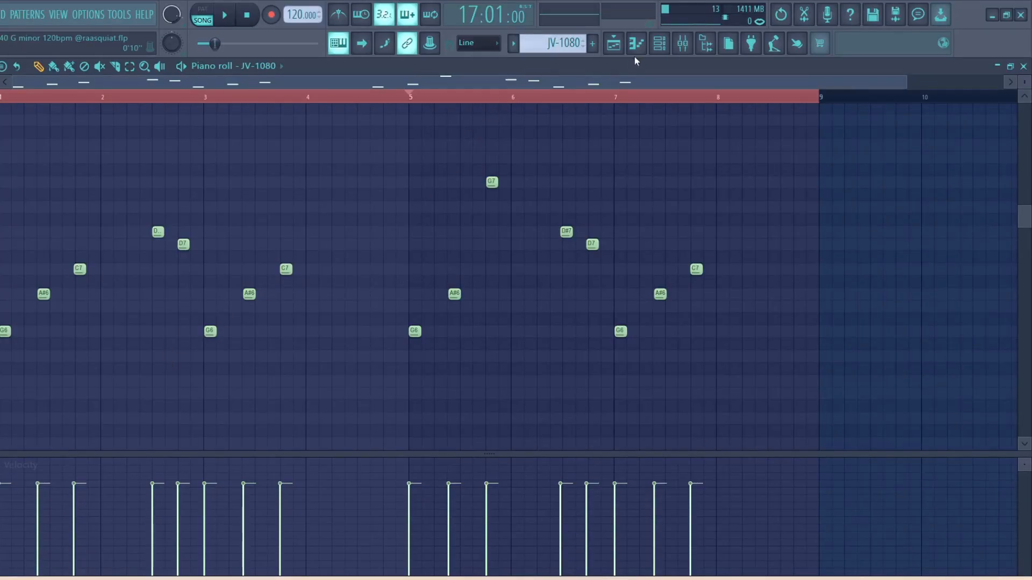
Step: Return to the playlist, solo track 11 with the TRITON Extreme #3 clips and place the playhead at bar 25
{"action": "left_click", "coordinate": [613, 43]}
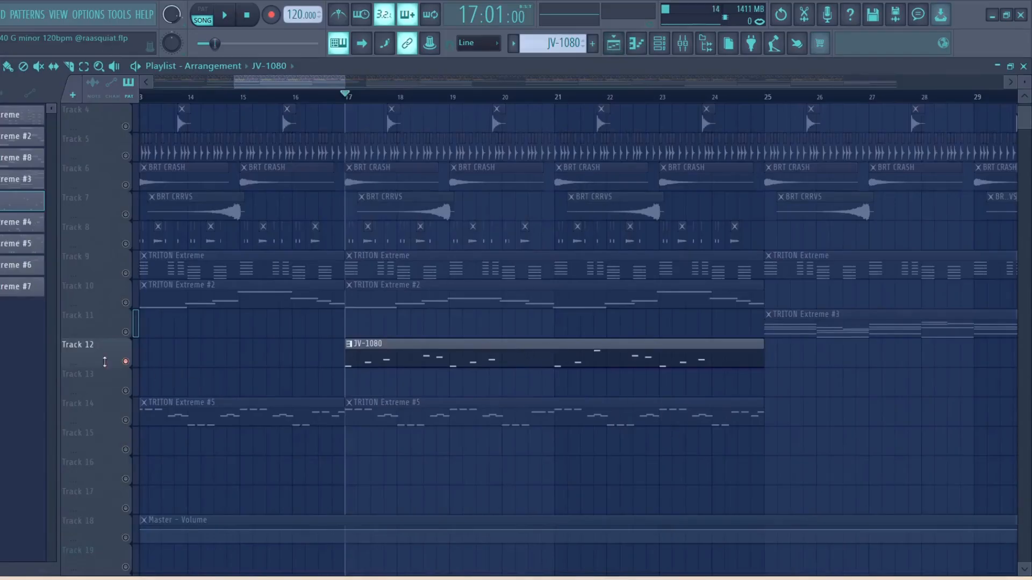
{"action": "left_click", "coordinate": [125, 332]}
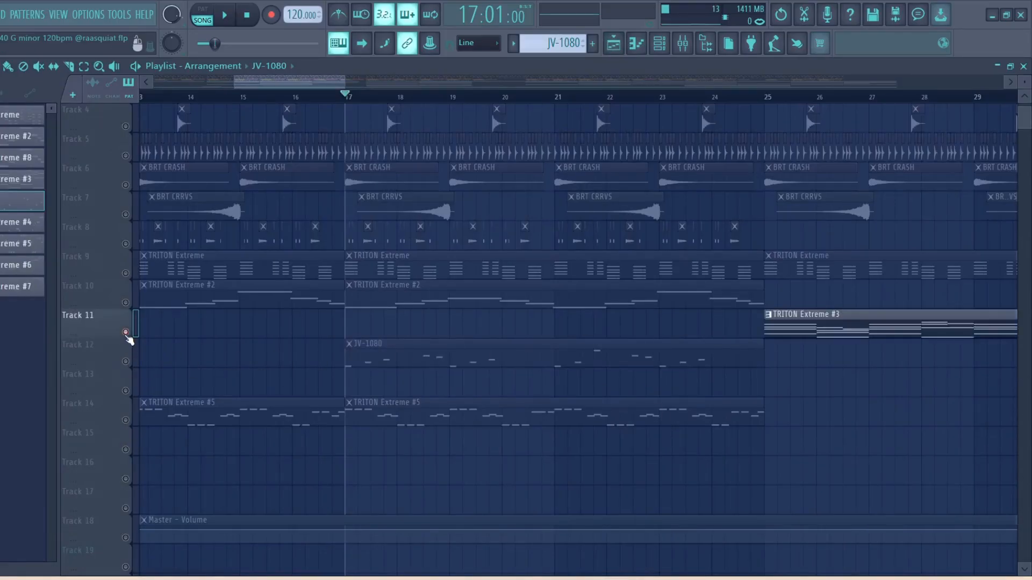
{"action": "left_click", "coordinate": [765, 97]}
Step: Open the TRITON Extreme #3 pattern in the piano roll, examine its chords while playing from bar 25, and stop back in the playlist
{"action": "double_click", "coordinate": [828, 335]}
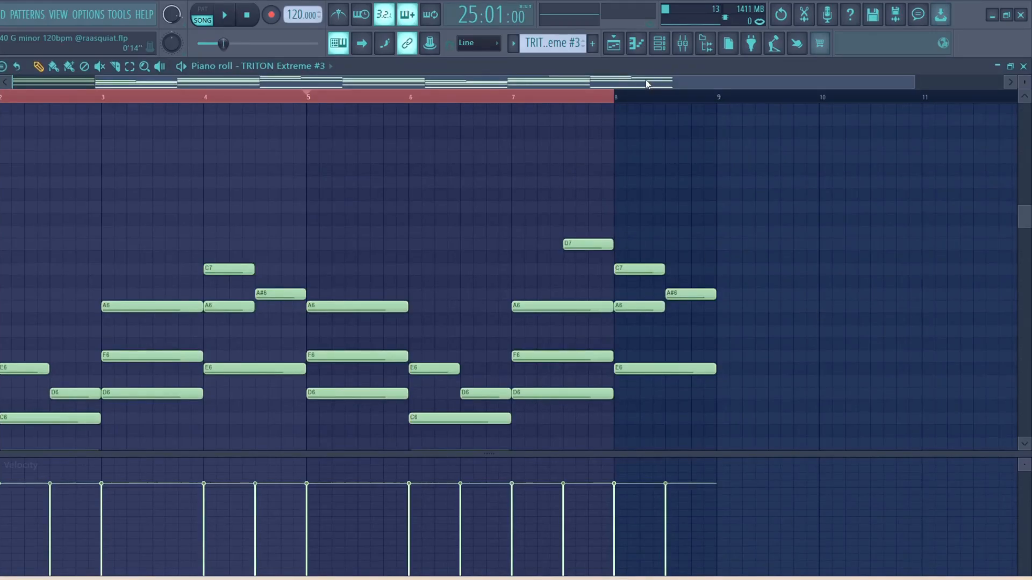
{"action": "scroll", "coordinate": [712, 186], "scroll_direction": "down", "scroll_amount": 3}
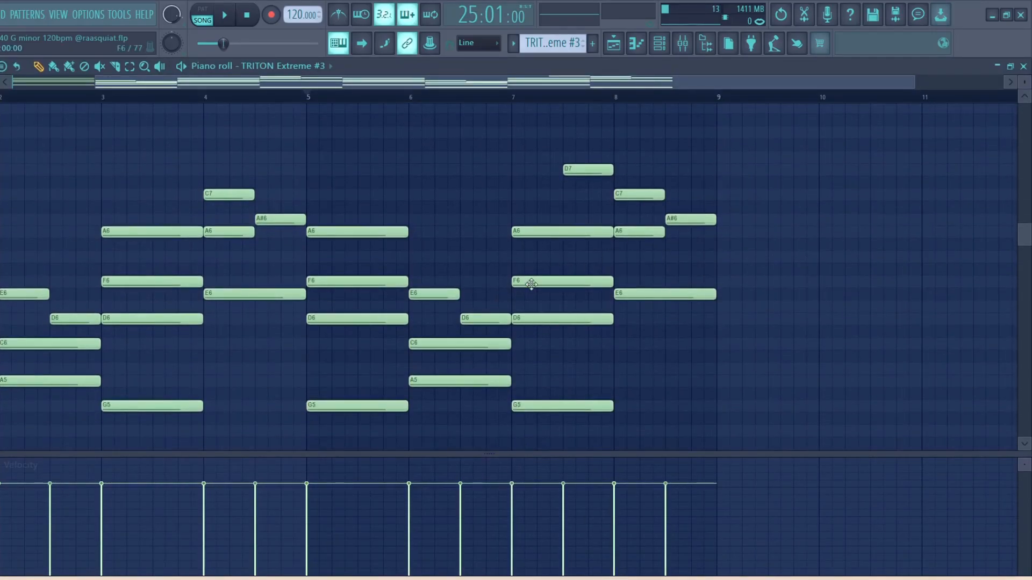
{"action": "left_click_drag", "start_coordinate": [206, 82], "coordinate": [3, 82]}
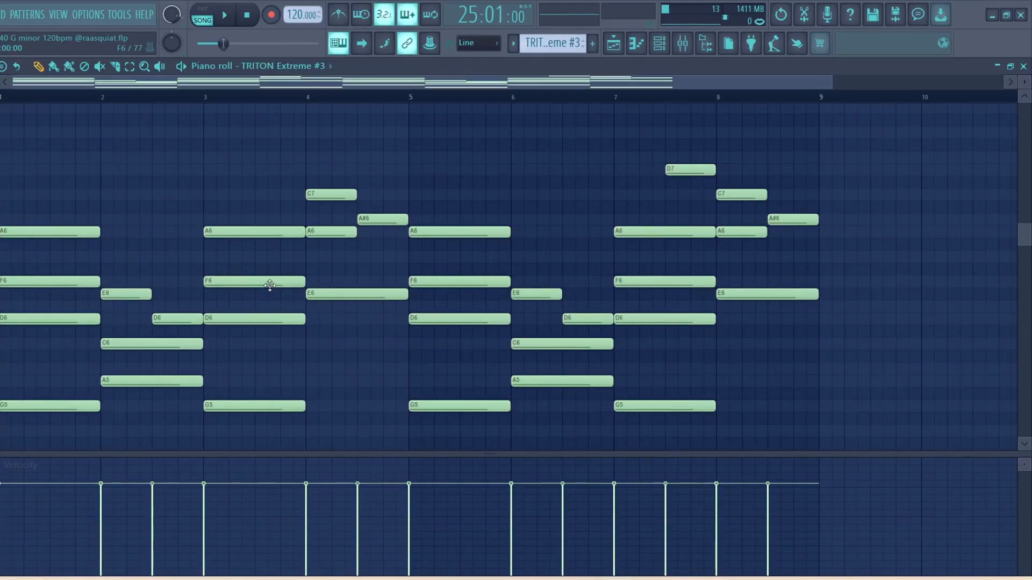
{"action": "key", "text": "space"}
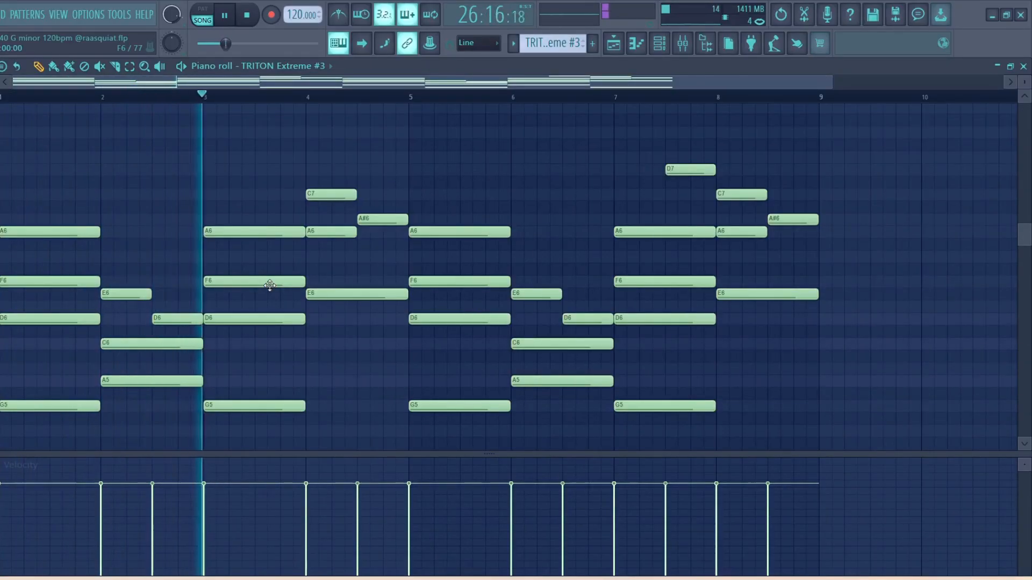
{"action": "scroll", "coordinate": [268, 283], "scroll_direction": "down", "scroll_amount": 3}
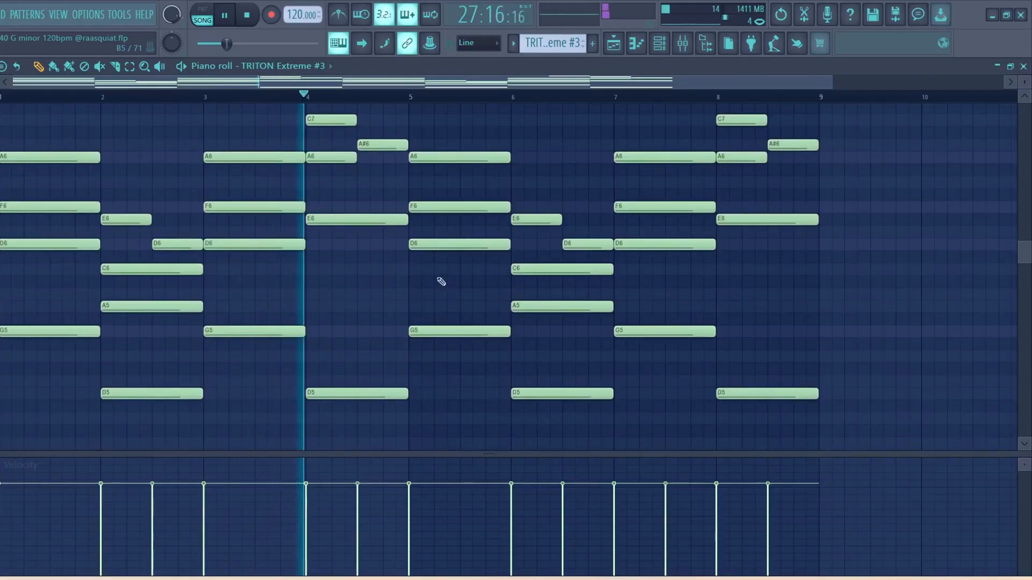
{"action": "left_click_drag", "start_coordinate": [1028, 80], "coordinate": [1029, 83]}
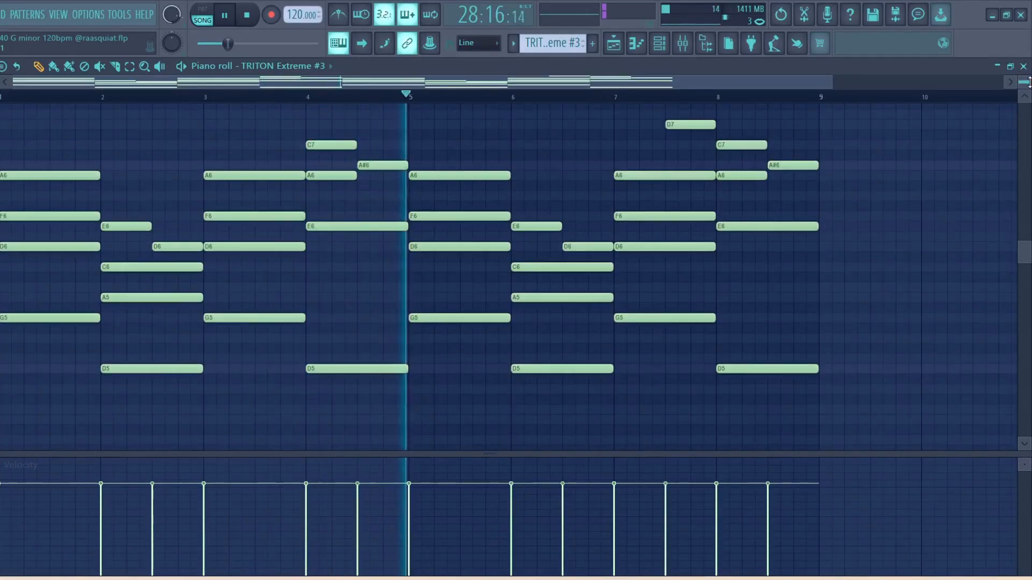
{"action": "scroll", "coordinate": [824, 203], "scroll_direction": "up", "scroll_amount": 1}
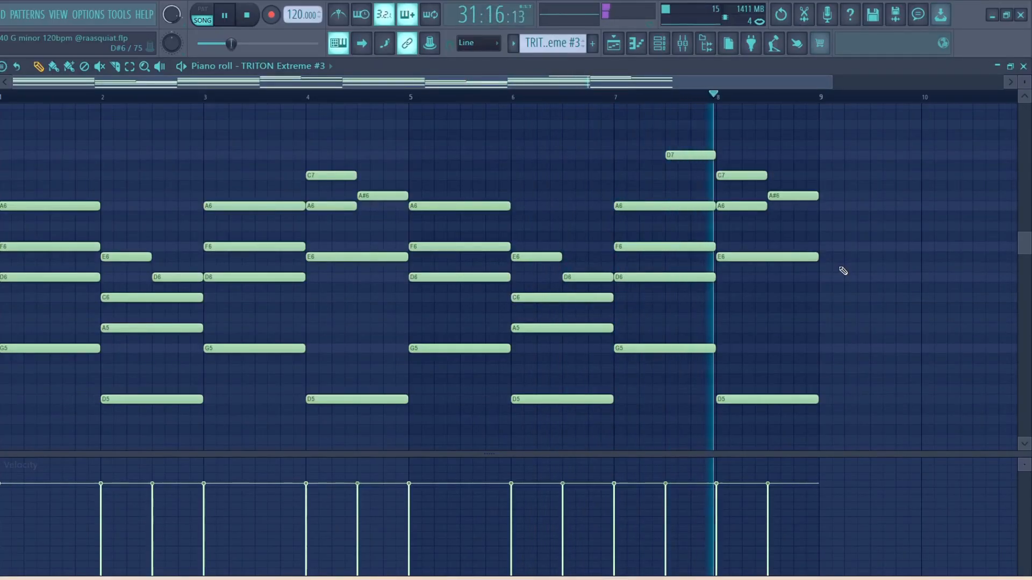
{"action": "left_click", "coordinate": [637, 44]}
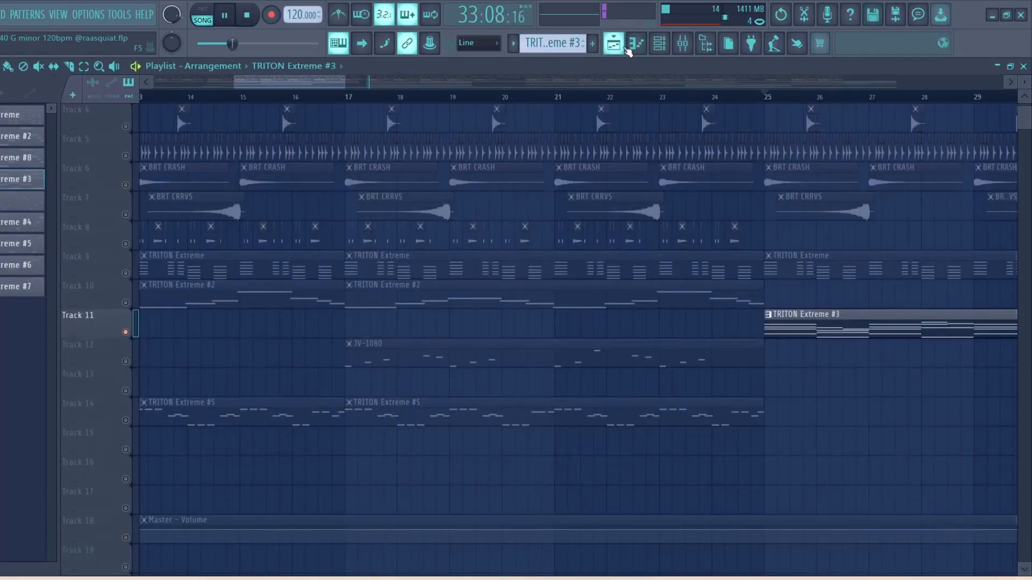
{"action": "key", "text": "space"}
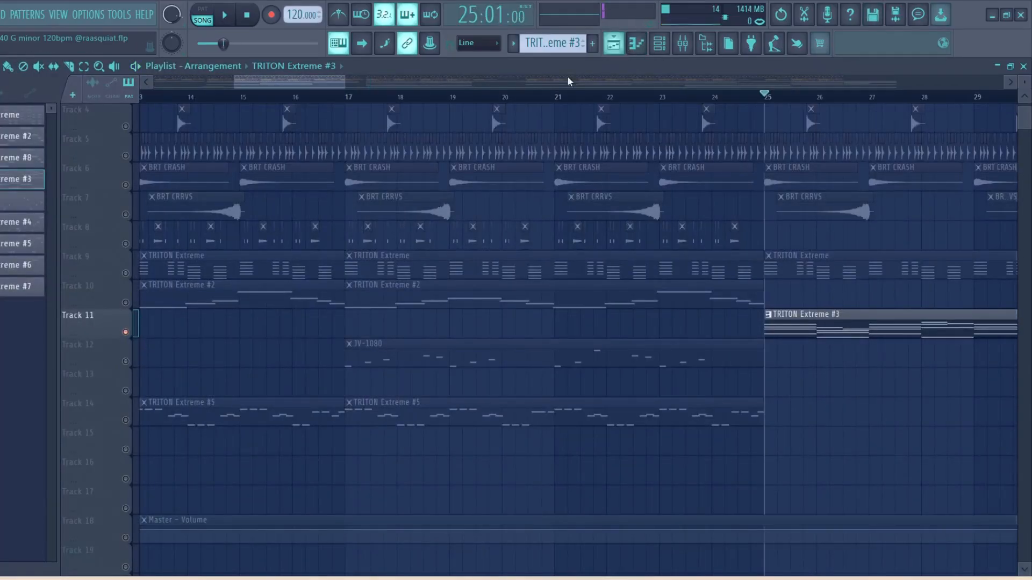
Step: Open the TRITON Extreme #3 clip at bar 33, play it from piano roll bar 7, stop and examine its notes across all eight bars
{"action": "left_click_drag", "start_coordinate": [322, 82], "coordinate": [408, 83]}
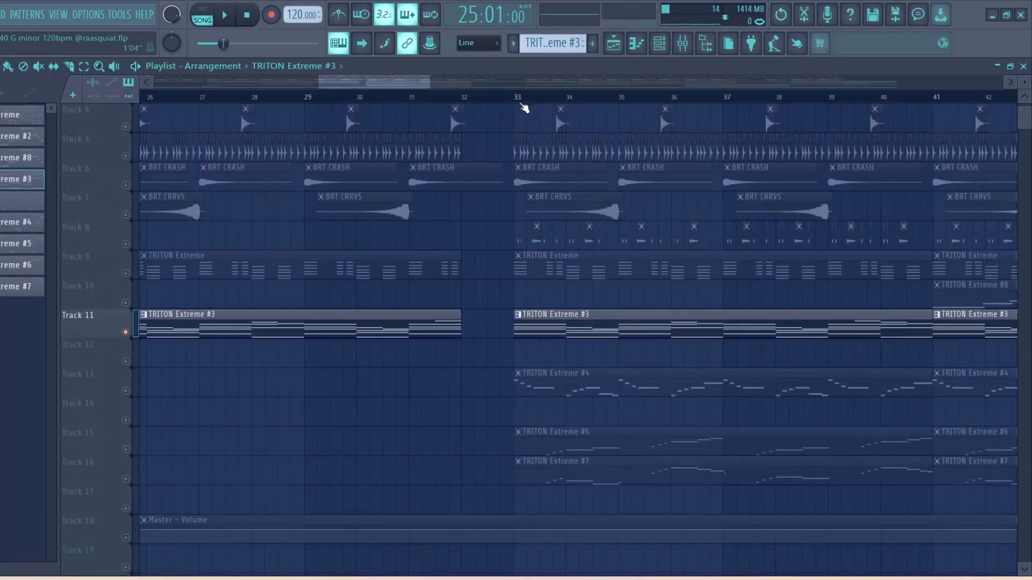
{"action": "left_click", "coordinate": [514, 97]}
{"action": "double_click", "coordinate": [567, 321]}
{"action": "left_click", "coordinate": [517, 98]}
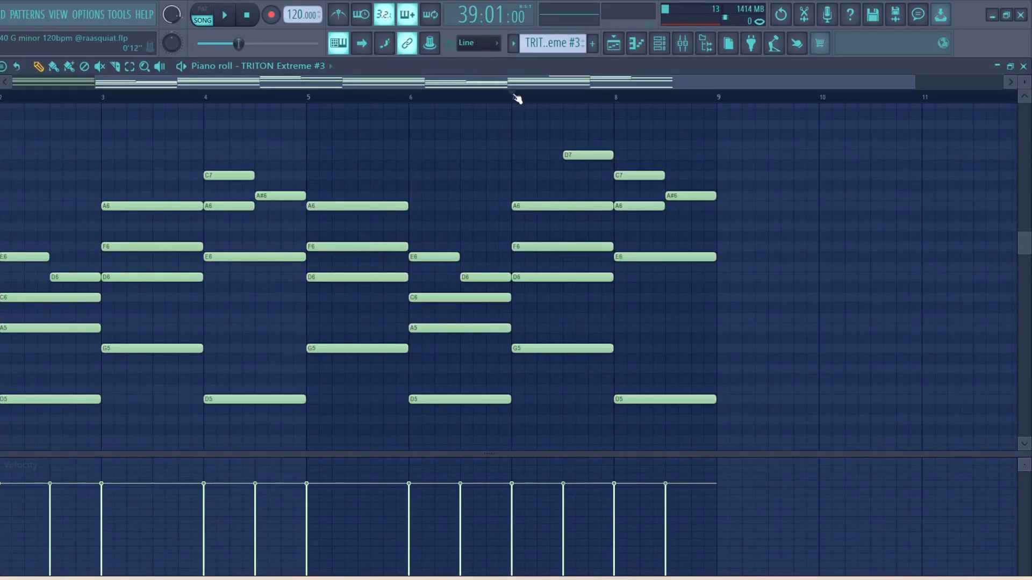
{"action": "key", "text": "space"}
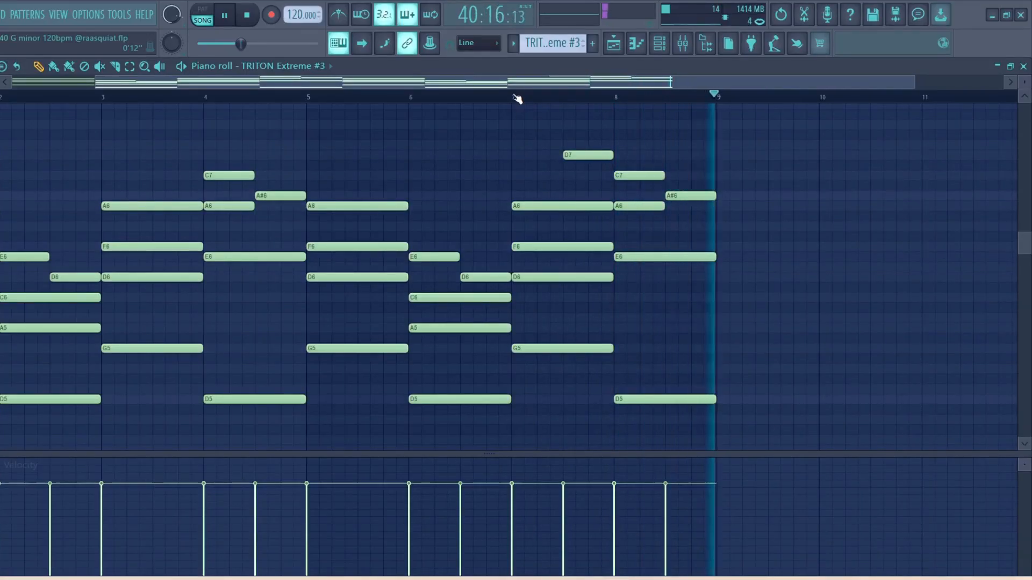
{"action": "key", "text": "space"}
{"action": "left_click_drag", "start_coordinate": [473, 84], "coordinate": [234, 88]}
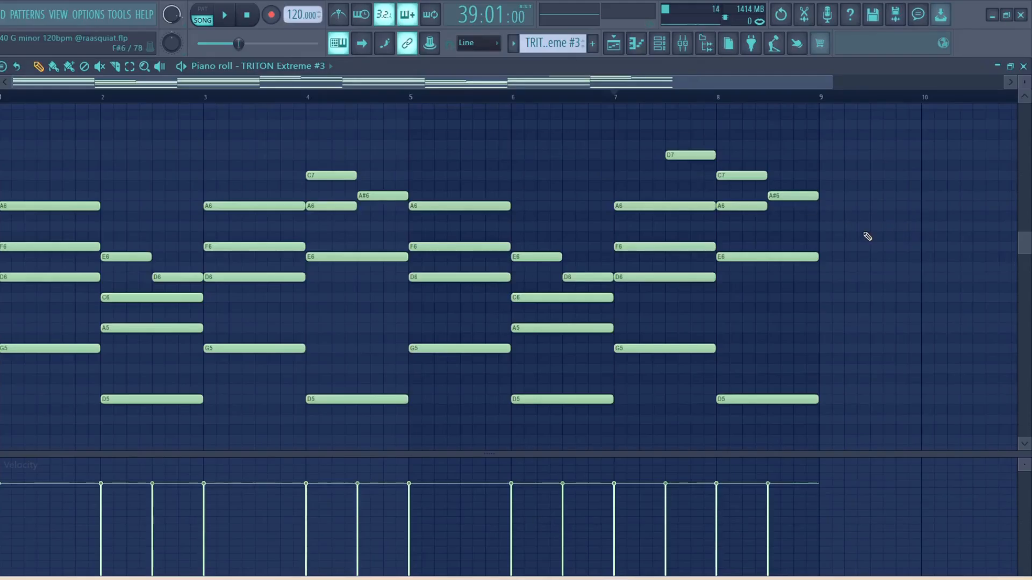
{"action": "left_click_drag", "start_coordinate": [835, 82], "coordinate": [783, 82]}
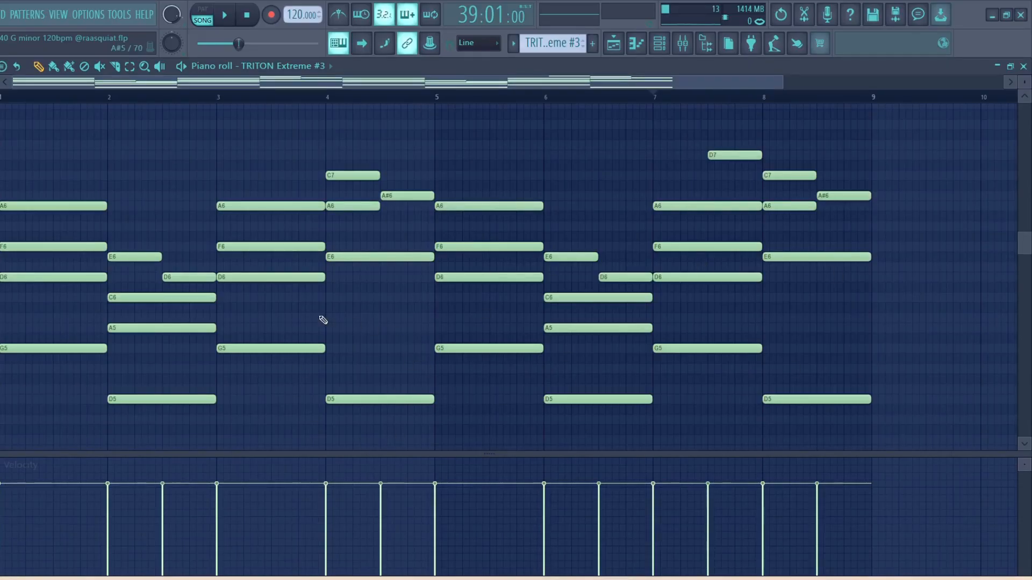
Step: Inspect the ambr:sea program in the TRITON Extreme #3 instrument from the channel rack, and close both windows
{"action": "left_click", "coordinate": [659, 43]}
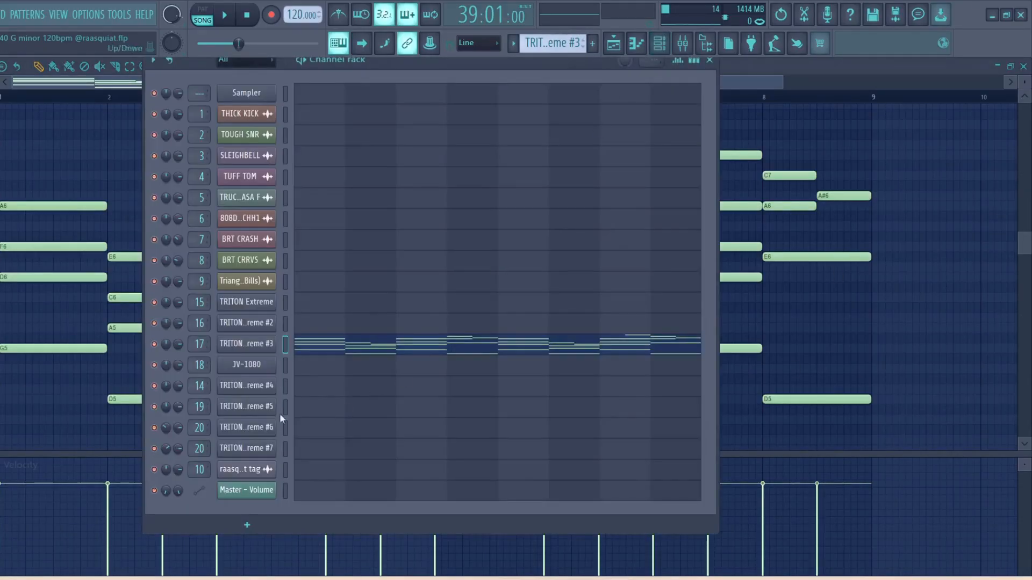
{"action": "left_click", "coordinate": [243, 346]}
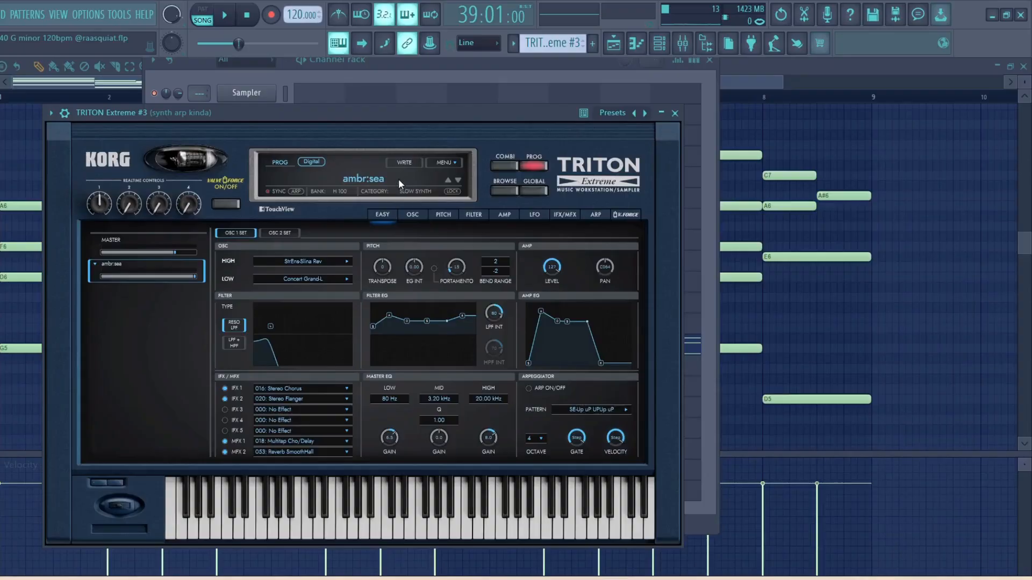
{"action": "left_click", "coordinate": [675, 113]}
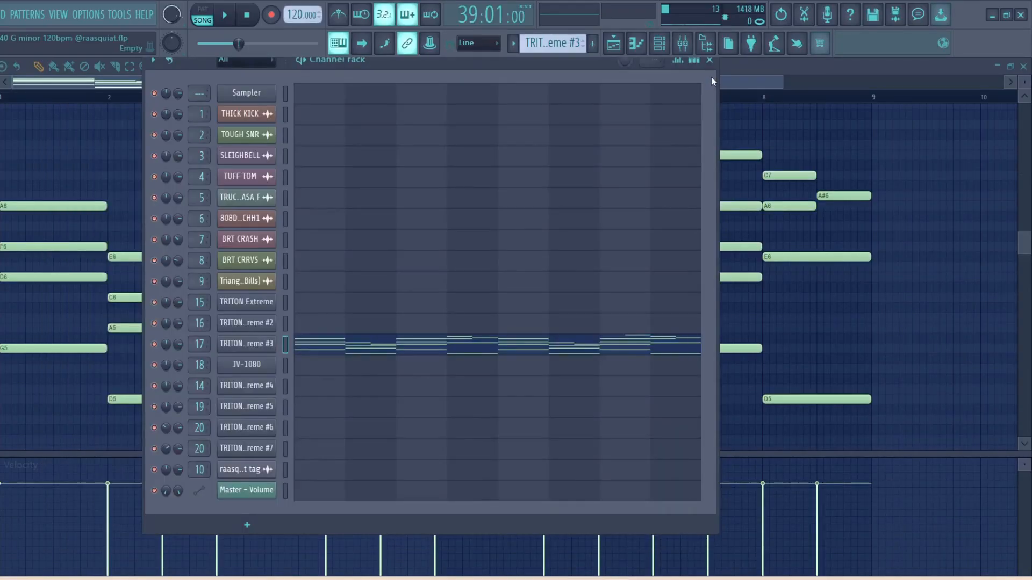
{"action": "left_click", "coordinate": [708, 61]}
Step: Open the mixer on the synth arp kinda track and inspect its ValhallaVintageVerb and Gross Beat settings, closing each plugin
{"action": "left_click", "coordinate": [682, 43]}
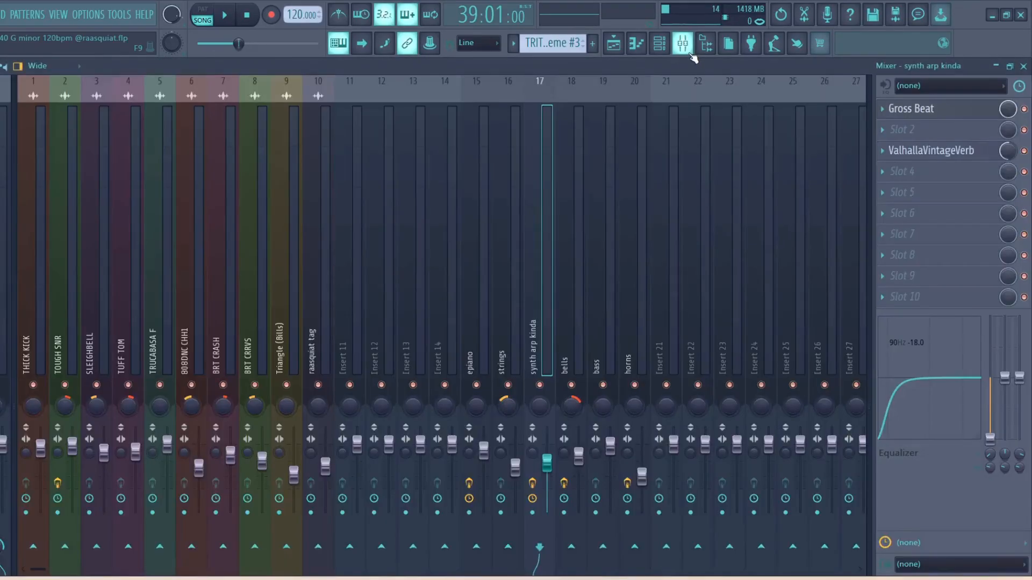
{"action": "left_click", "coordinate": [956, 156]}
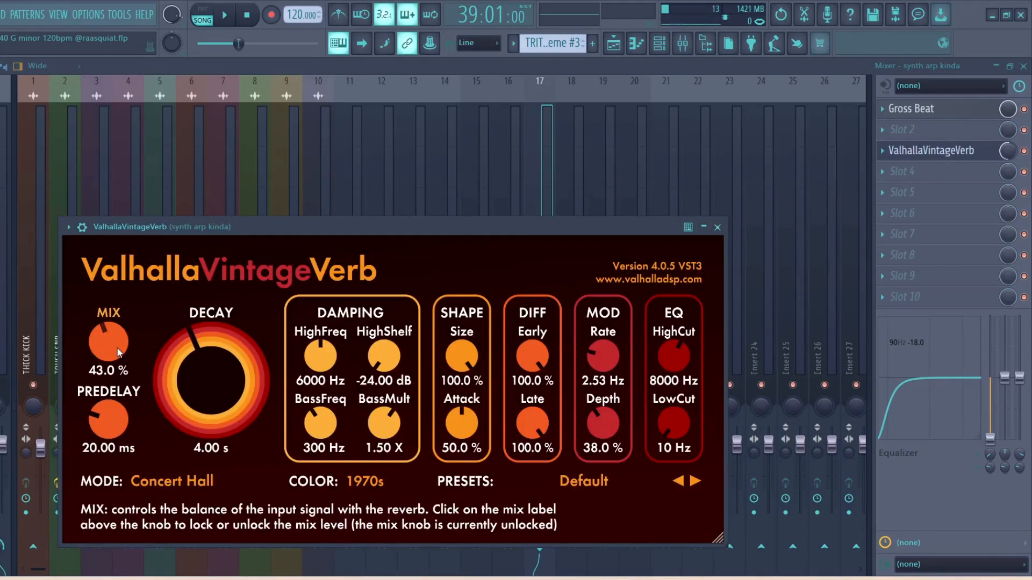
{"action": "left_click", "coordinate": [717, 227]}
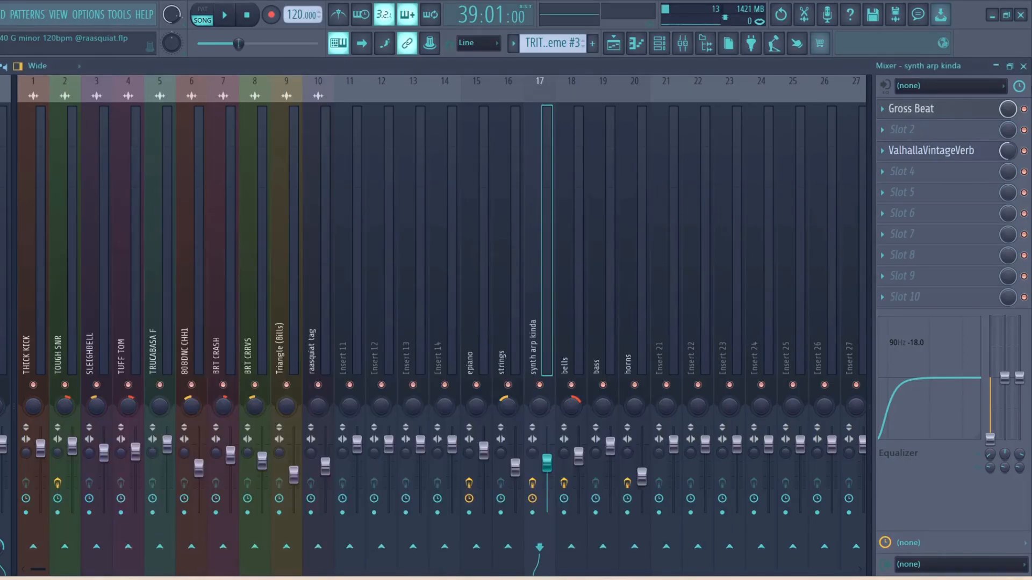
{"action": "left_click", "coordinate": [956, 112]}
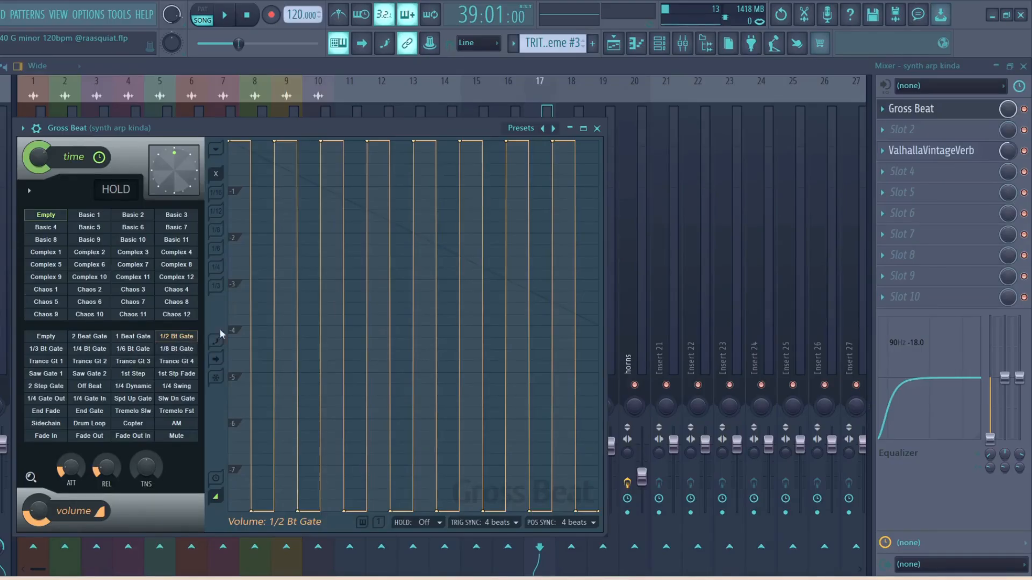
{"action": "left_click", "coordinate": [598, 129]}
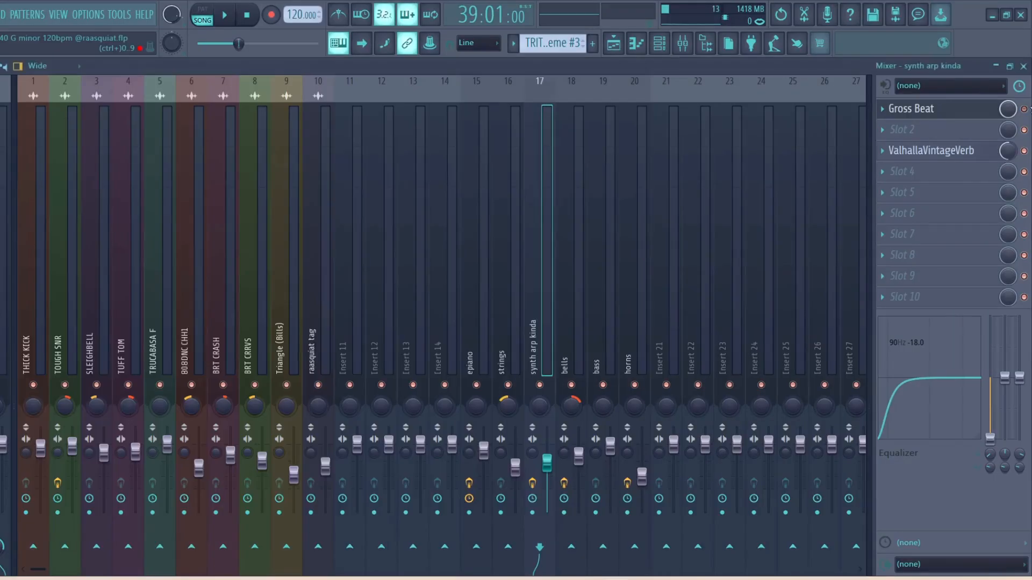
Step: Play the synth arp with Gross Beat bypassed, stop, close the mixer and Gross Beat, and examine the TRITON Extreme #3 notes
{"action": "key", "text": "space"}
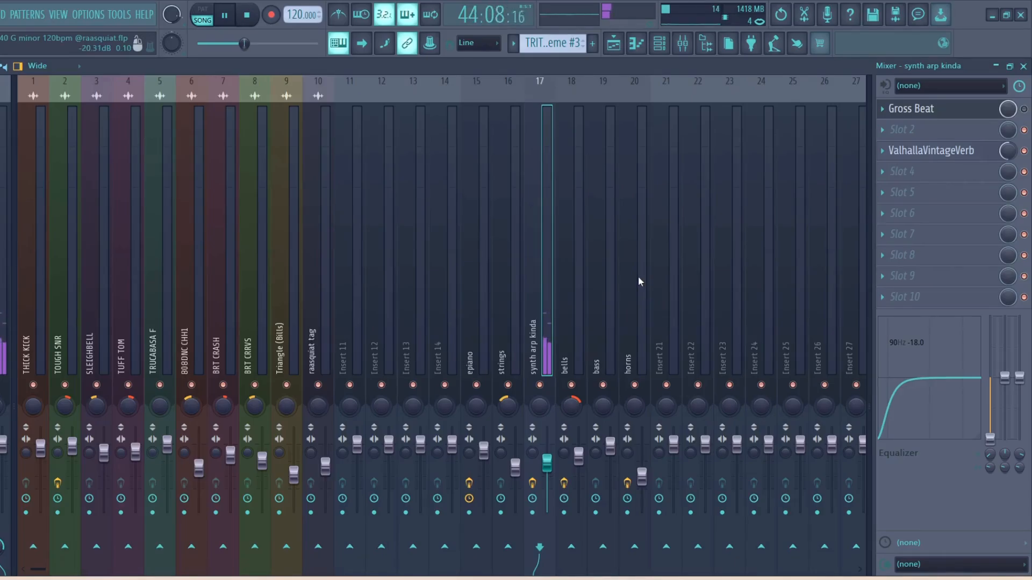
{"action": "key", "text": "space"}
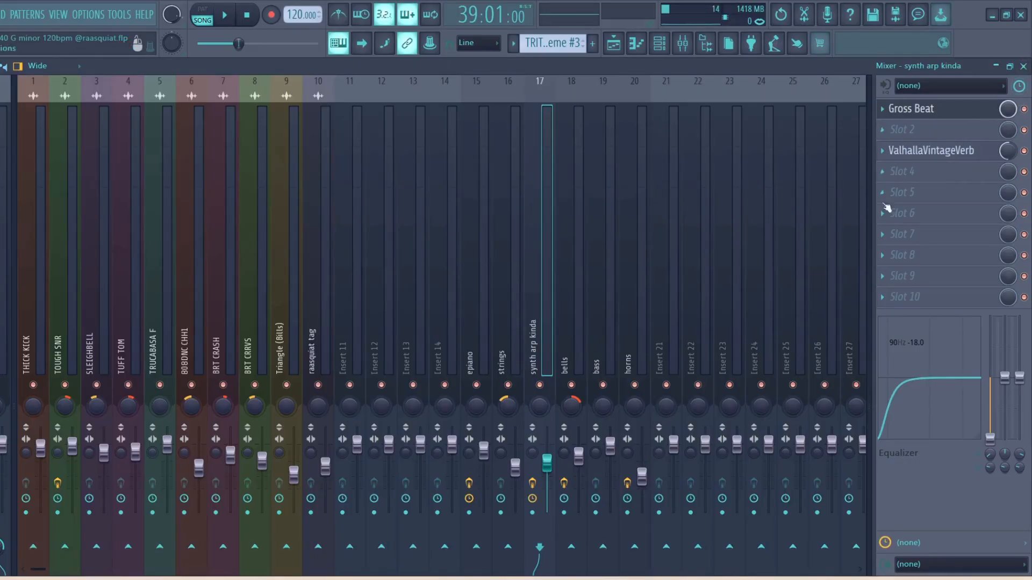
{"action": "left_click", "coordinate": [1024, 67]}
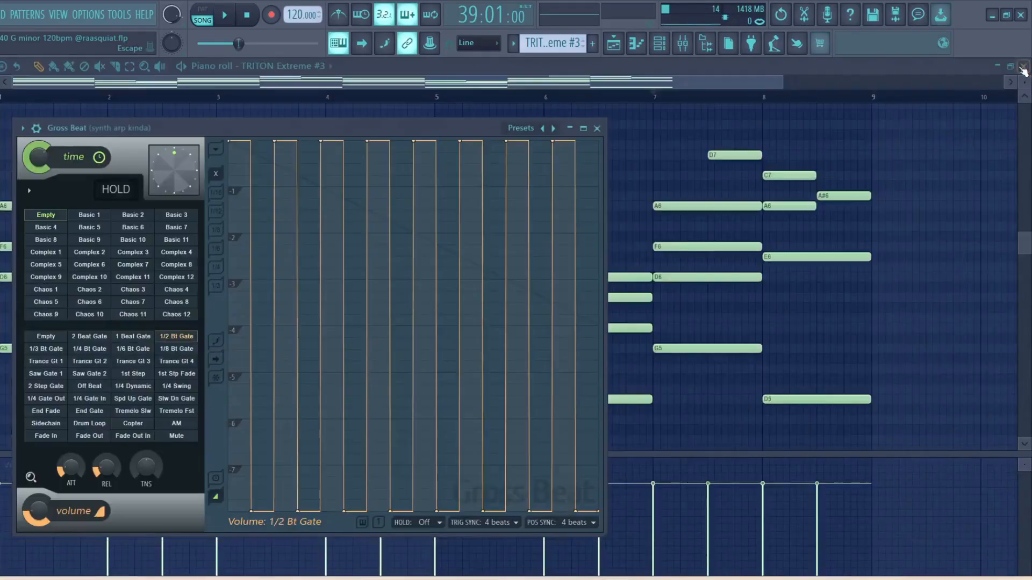
{"action": "left_click", "coordinate": [596, 128]}
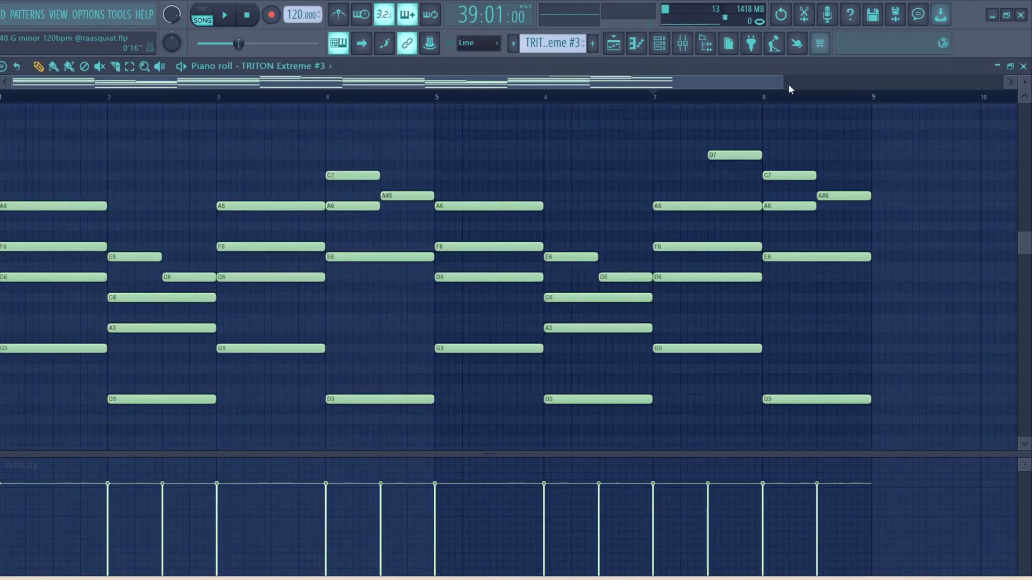
{"action": "left_click_drag", "start_coordinate": [785, 83], "coordinate": [738, 86]}
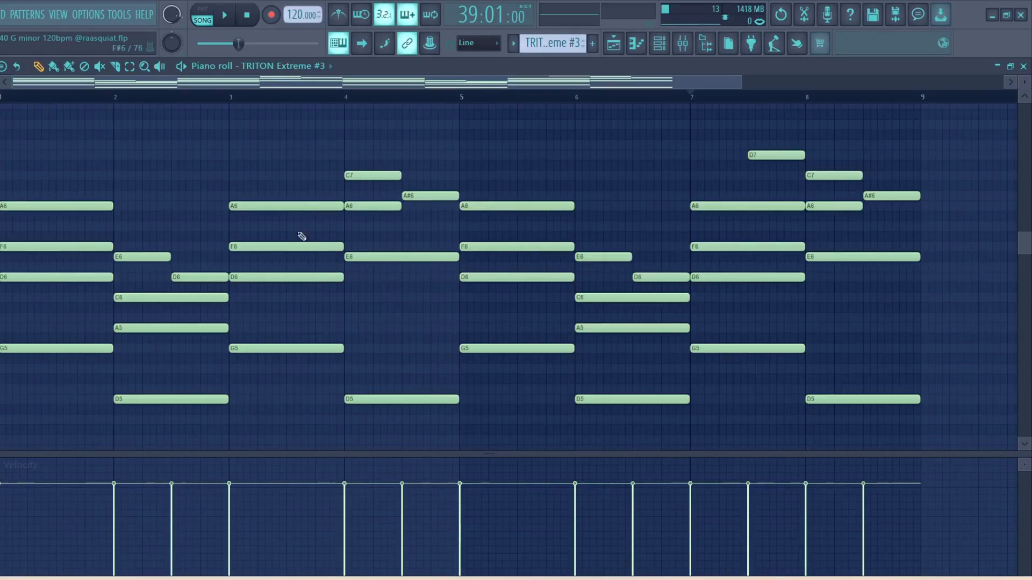
Step: Return to the playlist, solo track 13 with the TRITON Extreme #4 clips and place the playhead at bar 41
{"action": "left_click", "coordinate": [613, 45]}
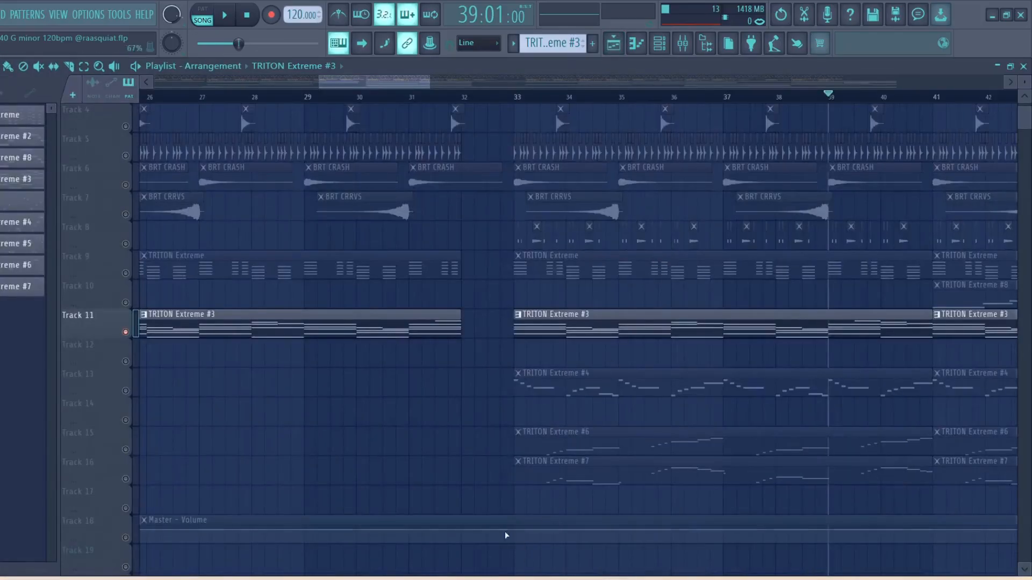
{"action": "left_click_drag", "start_coordinate": [327, 80], "coordinate": [403, 86]}
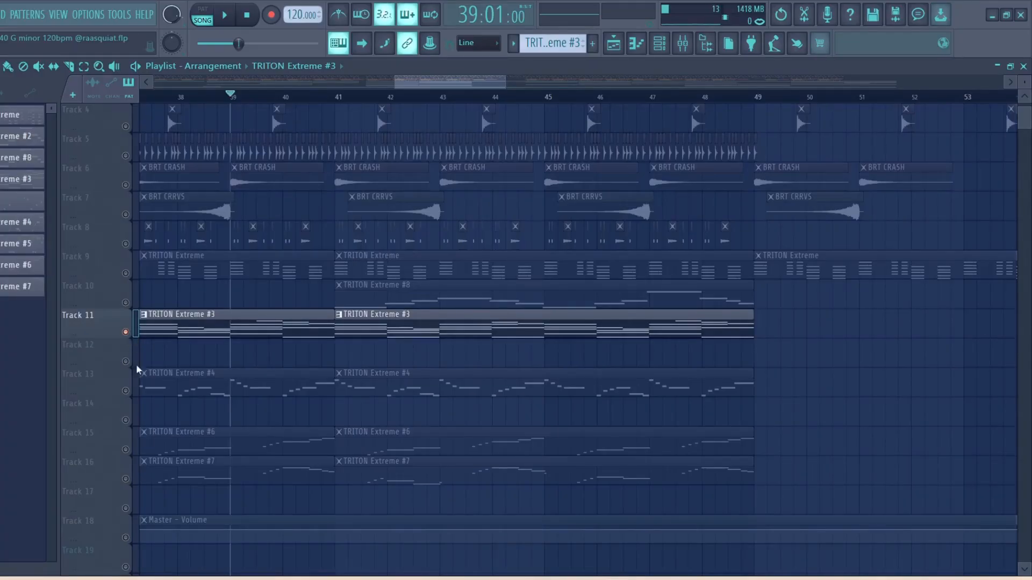
{"action": "left_click", "coordinate": [139, 391]}
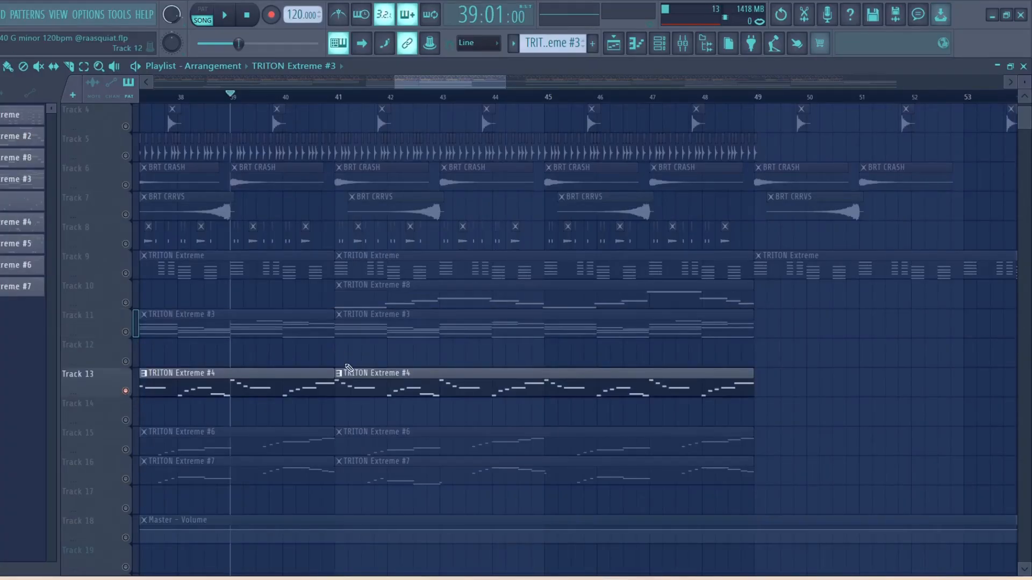
{"action": "left_click", "coordinate": [337, 96]}
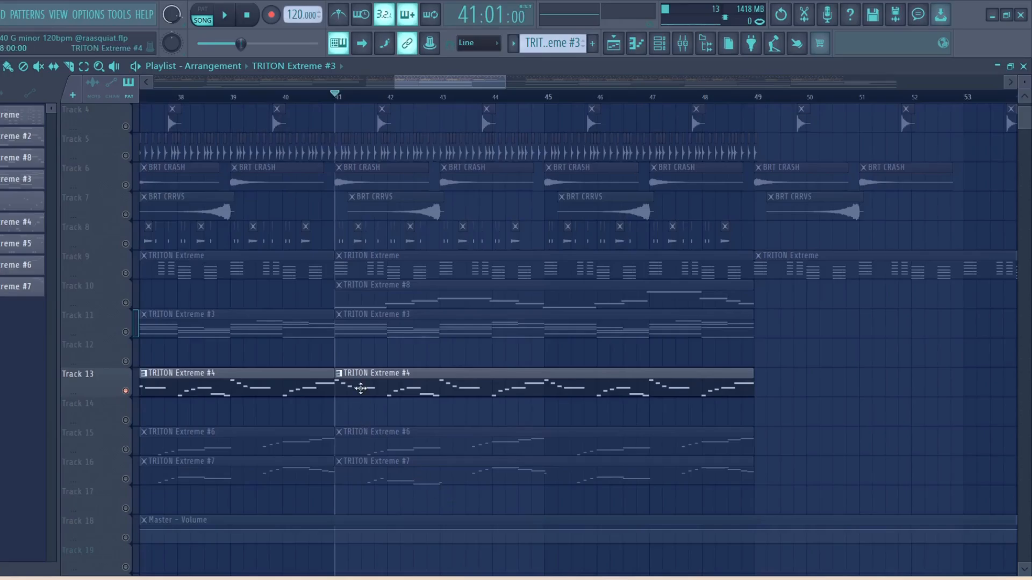
Step: Open the TRITON Extreme #4 clip in the piano roll, inspect its instrument's Digilog Bass program from the channel rack, and close both windows
{"action": "double_click", "coordinate": [361, 387]}
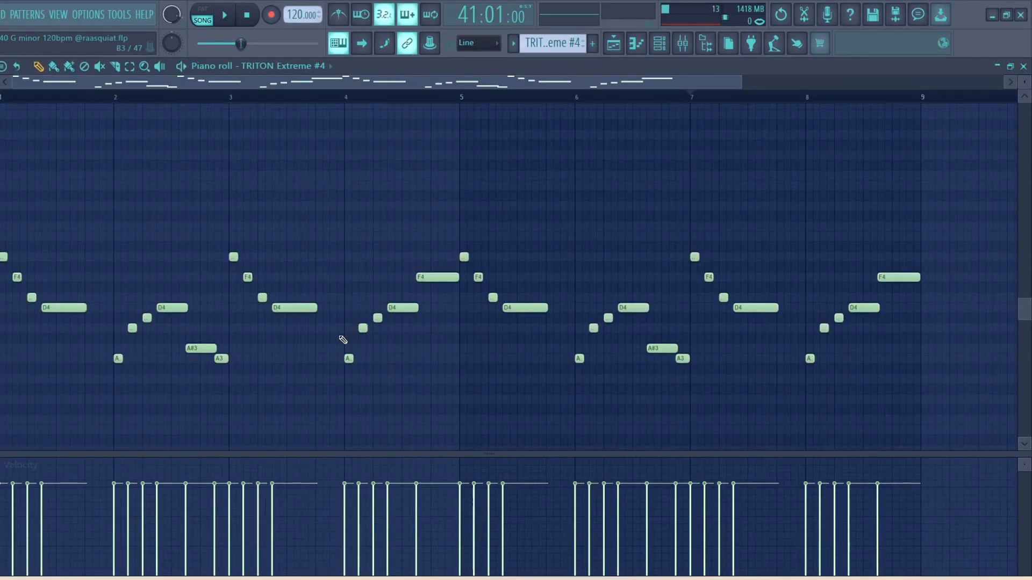
{"action": "left_click", "coordinate": [659, 43]}
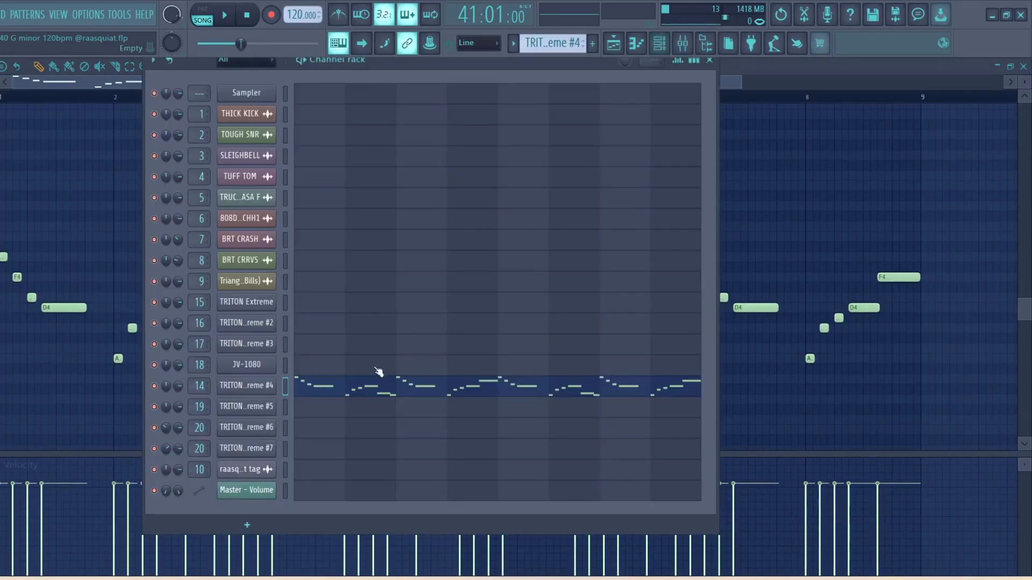
{"action": "left_click", "coordinate": [237, 392]}
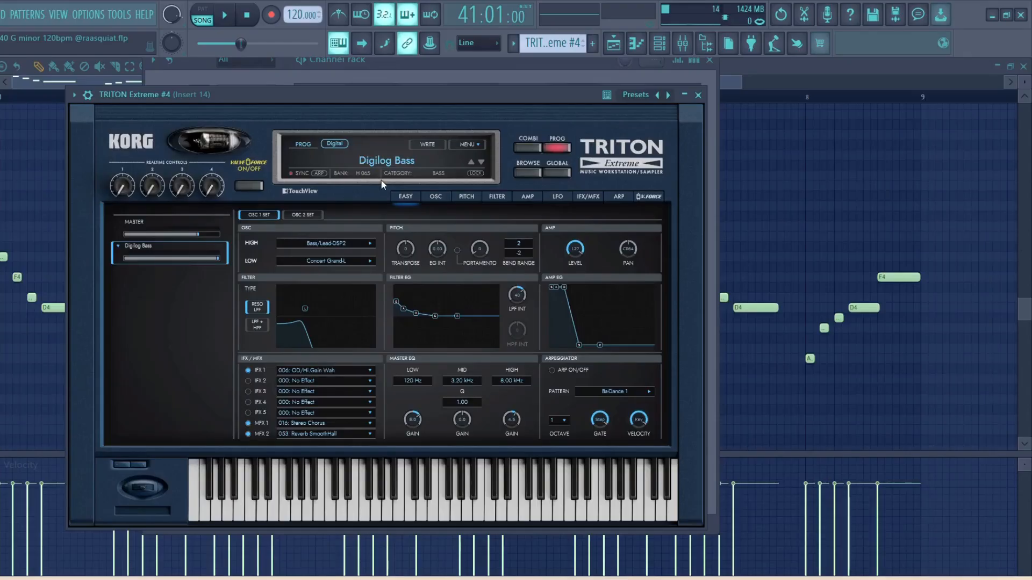
{"action": "left_click", "coordinate": [698, 95]}
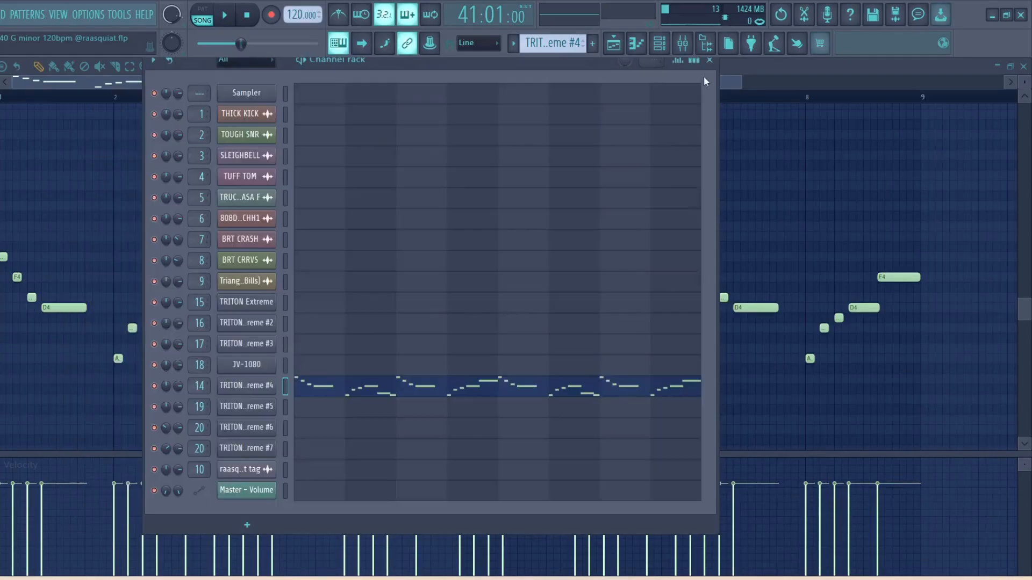
{"action": "left_click", "coordinate": [709, 61]}
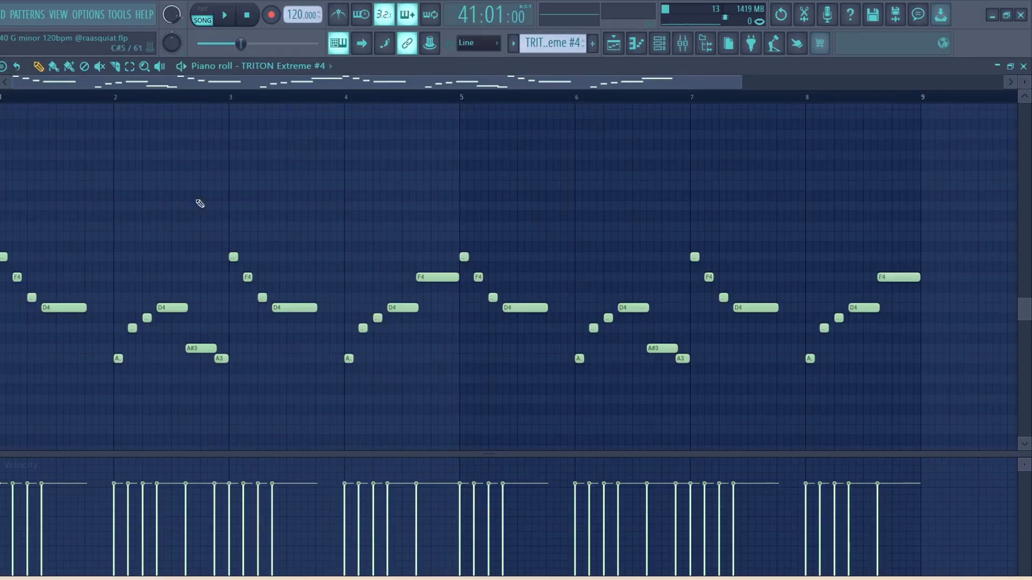
Step: Play the TRITON Extreme #4 notes from bar 41 in the piano roll, stop, and return to the playlist
{"action": "key", "text": "space"}
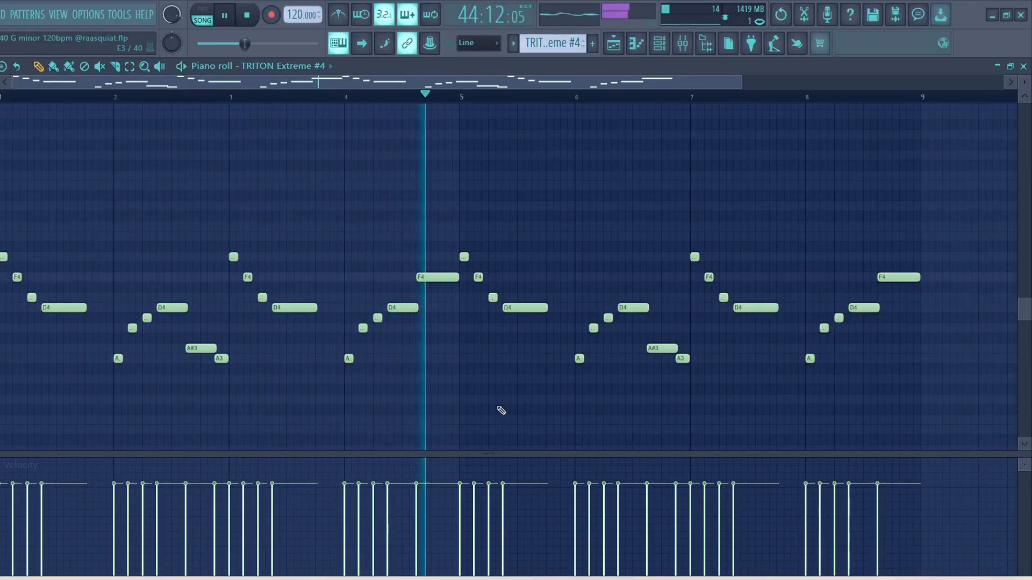
{"action": "key", "text": "space"}
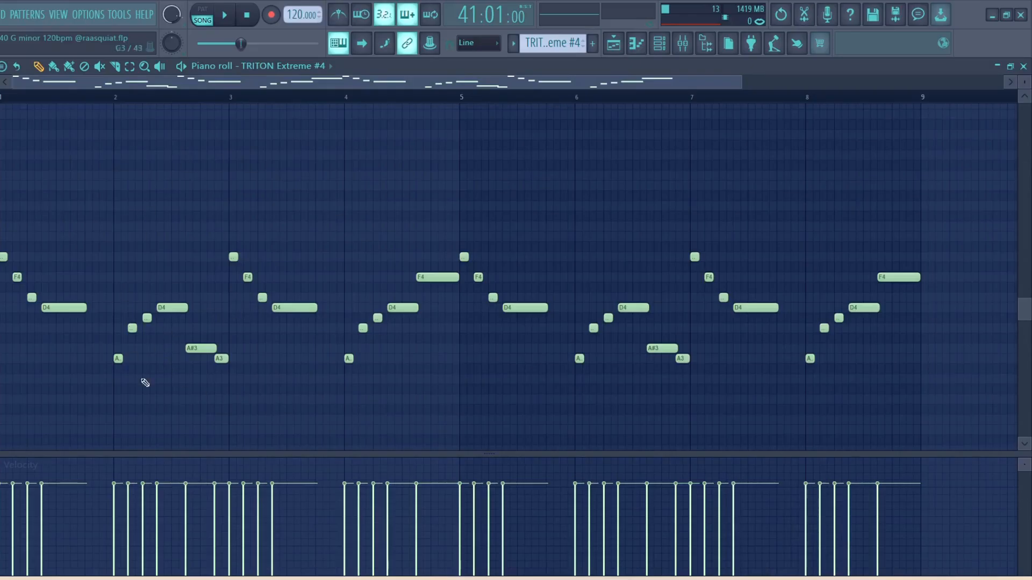
{"action": "left_click", "coordinate": [622, 51]}
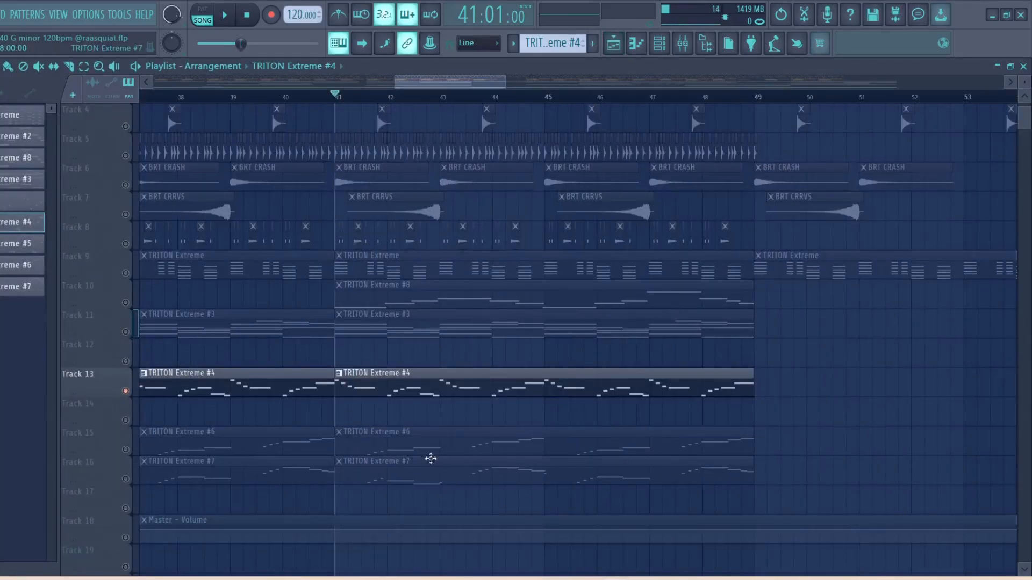
Step: Solo tracks 15 and 16 together so only the TRITON Extreme #6 and #7 clips are active
{"action": "scroll", "coordinate": [426, 463], "scroll_direction": "down", "scroll_amount": 2}
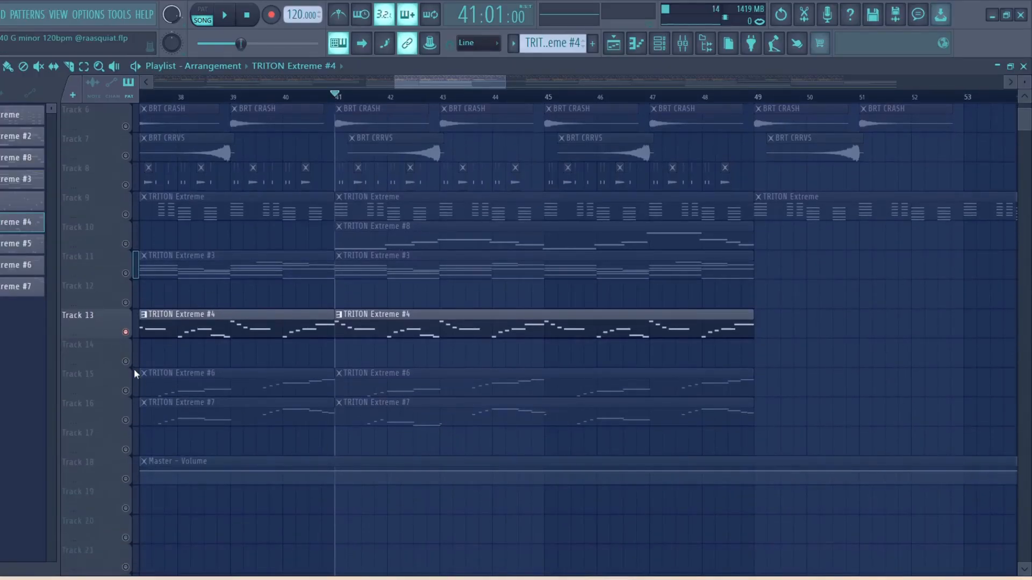
{"action": "right_click", "coordinate": [125, 333]}
{"action": "right_click", "coordinate": [126, 334]}
{"action": "mouse_move", "coordinate": [476, 86]}
{"action": "left_mouse_down"}
{"action": "mouse_move", "coordinate": [353, 90]}
{"action": "mouse_move", "coordinate": [476, 86]}
{"action": "left_mouse_up"}
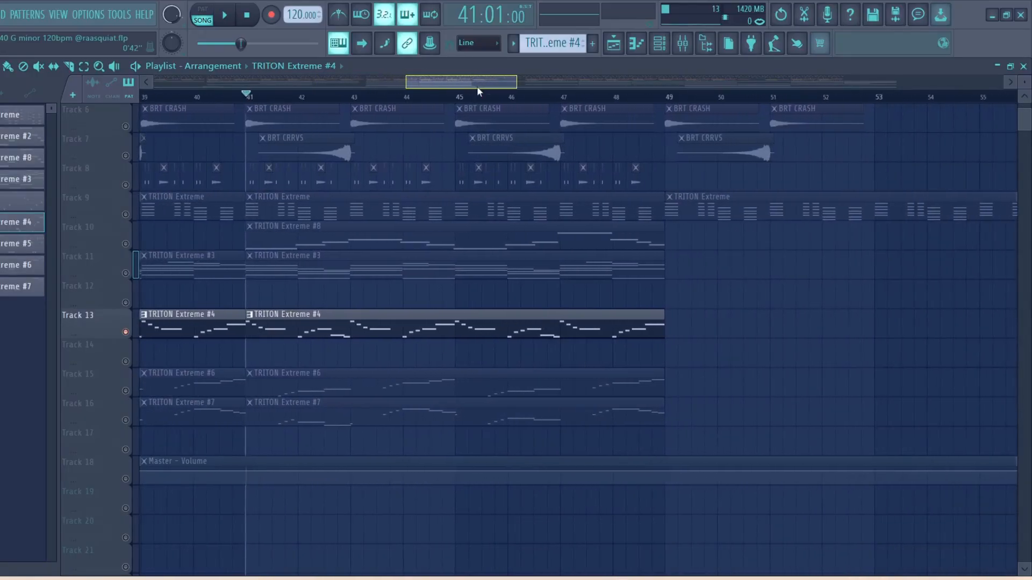
{"action": "left_click", "coordinate": [126, 392]}
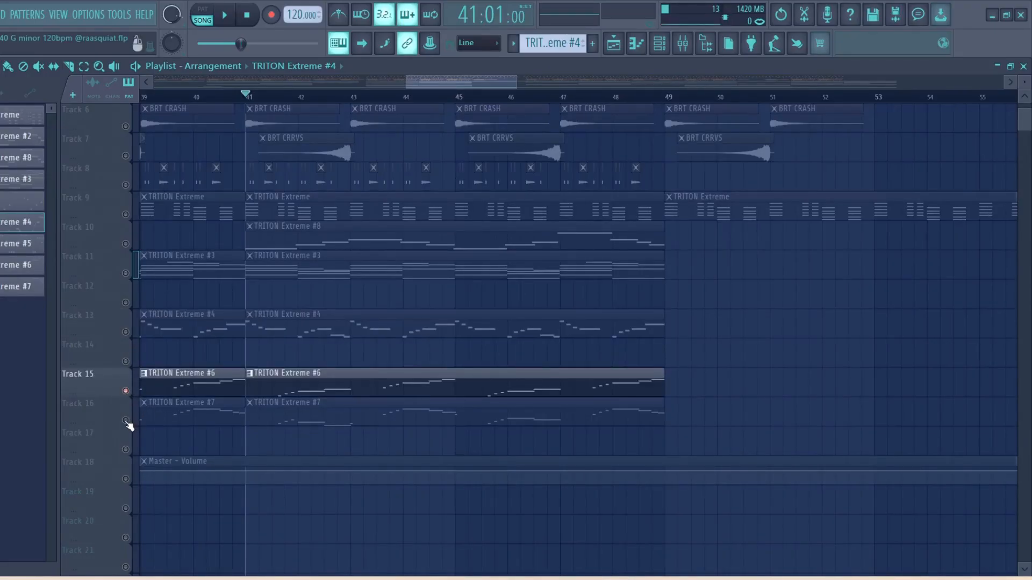
{"action": "left_click", "coordinate": [126, 420]}
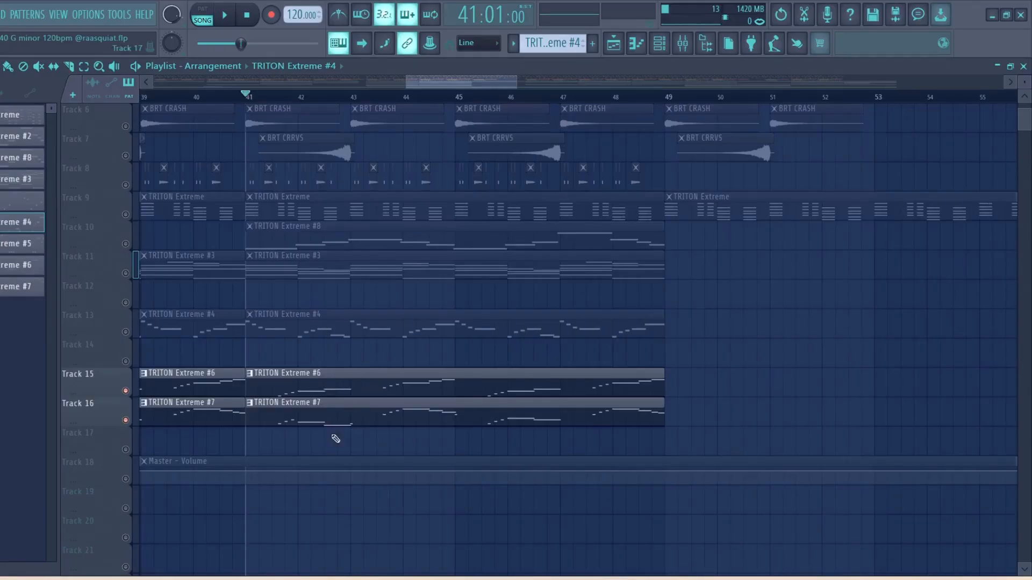
Step: Select the TRITON Extreme #6 pattern on track 15, inspect its instrument's ff Brass Section program from the channel rack, and close the instrument
{"action": "left_click", "coordinate": [658, 54]}
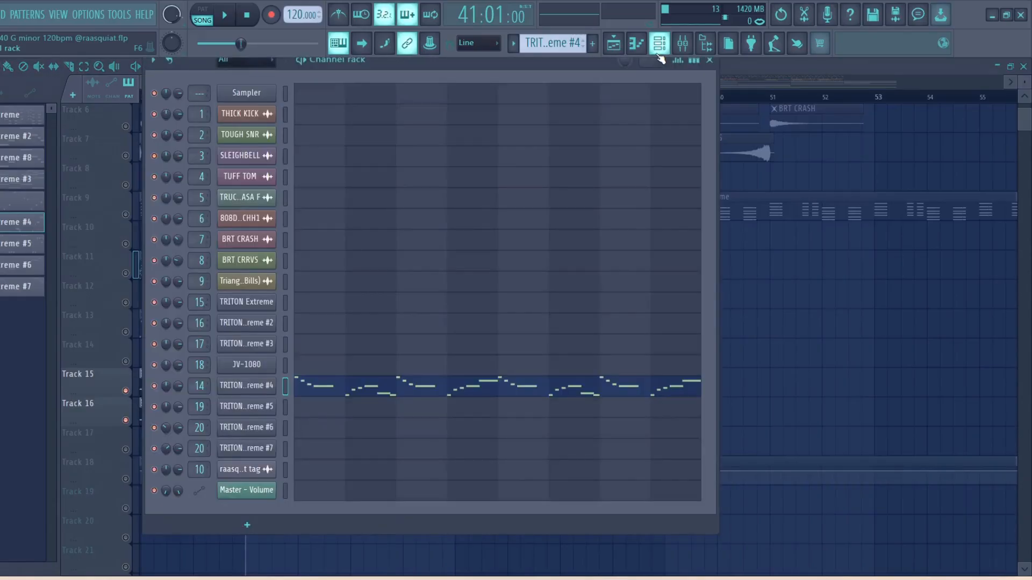
{"action": "left_click", "coordinate": [710, 61]}
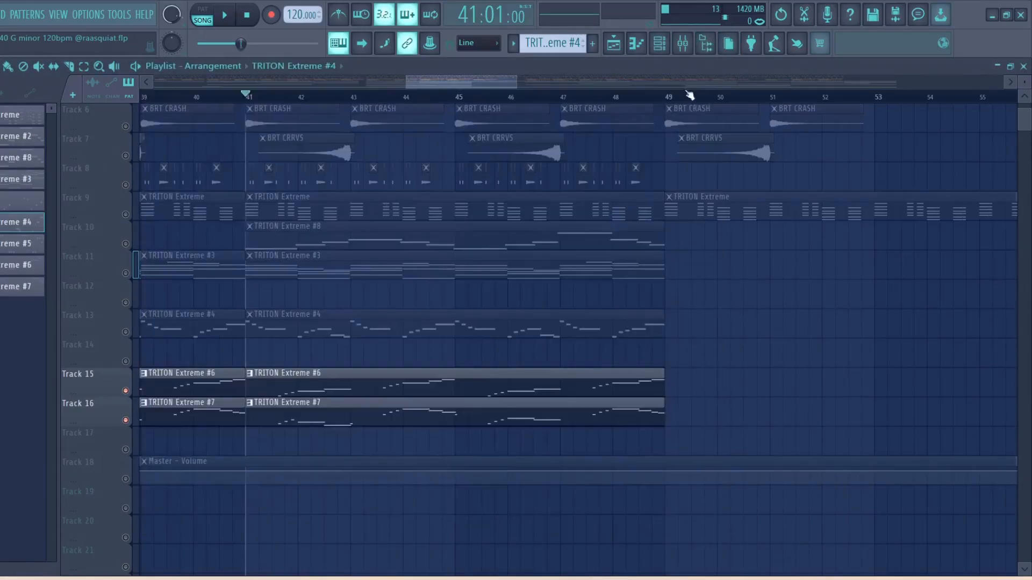
{"action": "left_click", "coordinate": [299, 387]}
{"action": "left_click", "coordinate": [659, 43]}
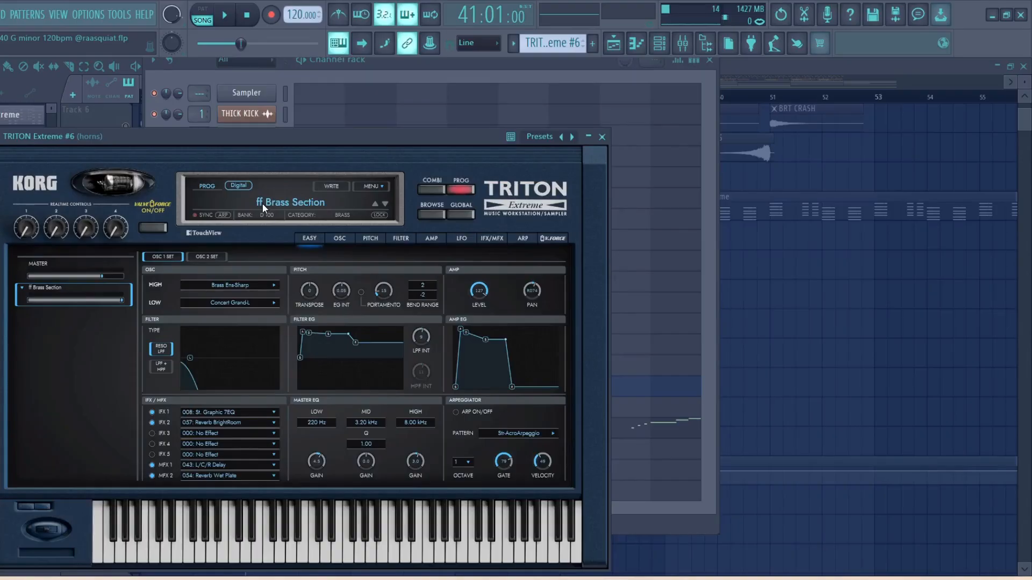
{"action": "left_click", "coordinate": [602, 137]}
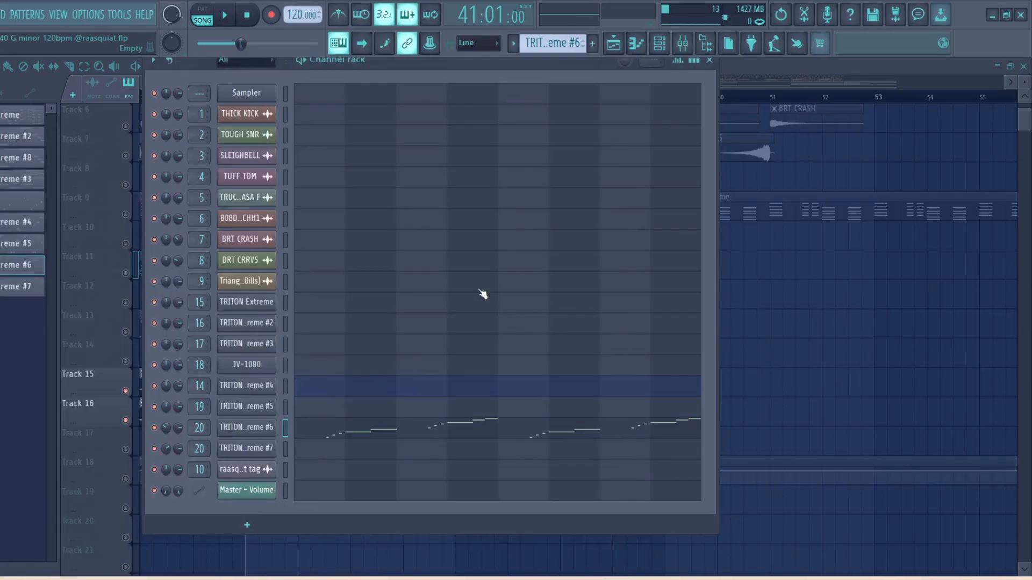
Step: Inspect the TrueStereoBrass program in the TRITON Extreme #7 instrument, and close the instrument and channel rack
{"action": "left_click", "coordinate": [263, 454]}
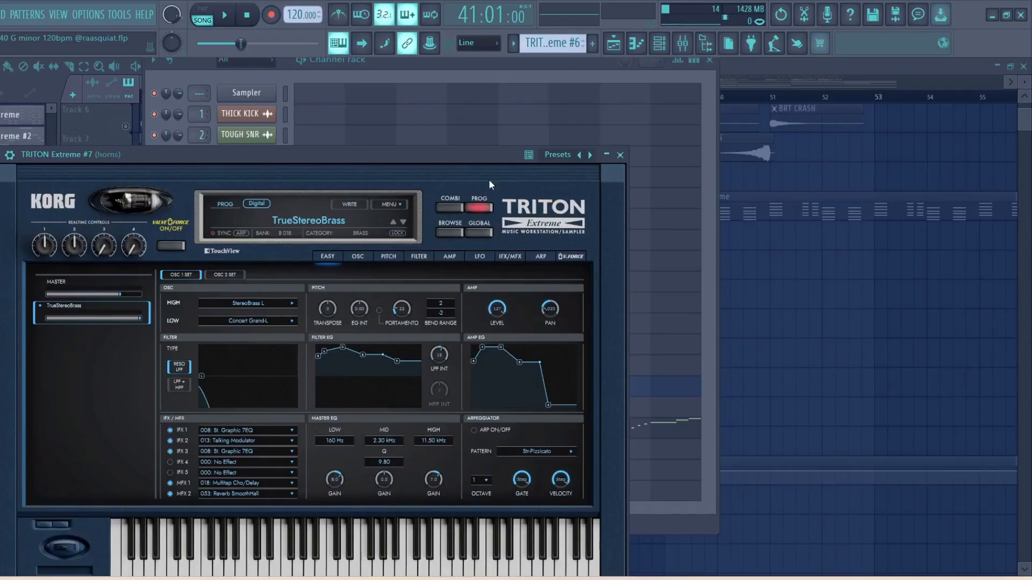
{"action": "left_click", "coordinate": [620, 155]}
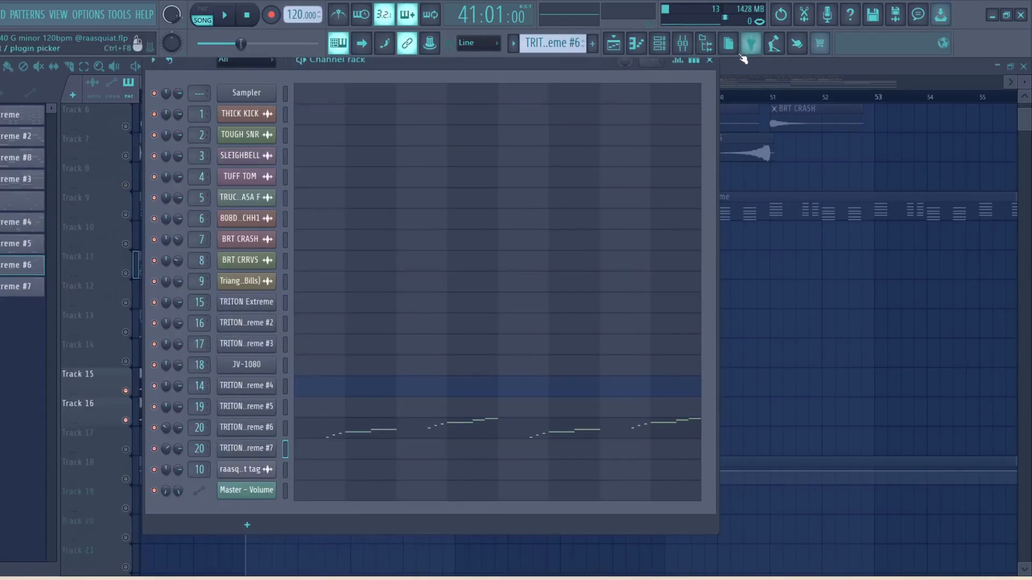
{"action": "left_click", "coordinate": [705, 66]}
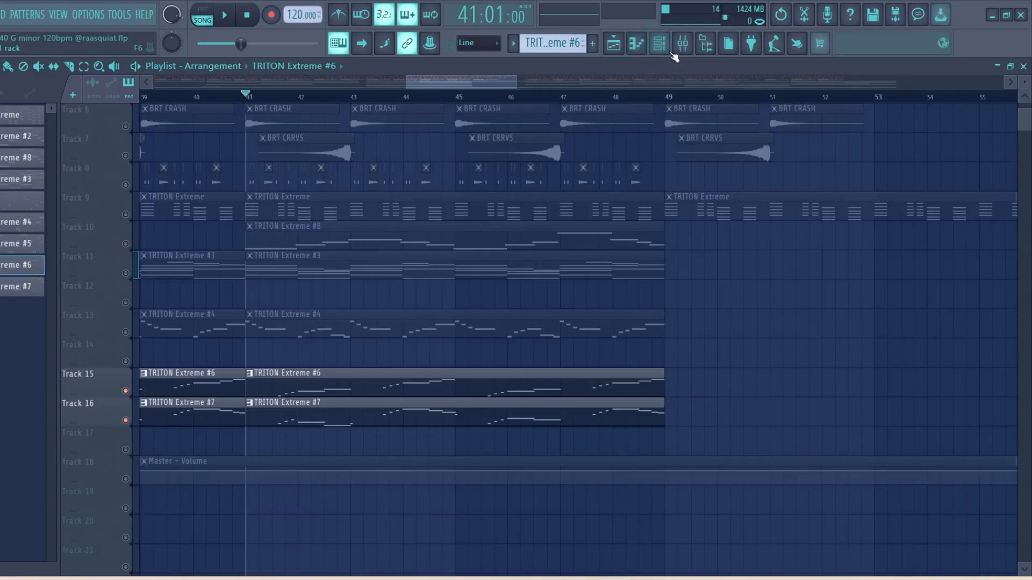
Step: Inspect the Fruity delay bank effect on the horns mixer track, and close the effect and the mixer
{"action": "left_click", "coordinate": [683, 45]}
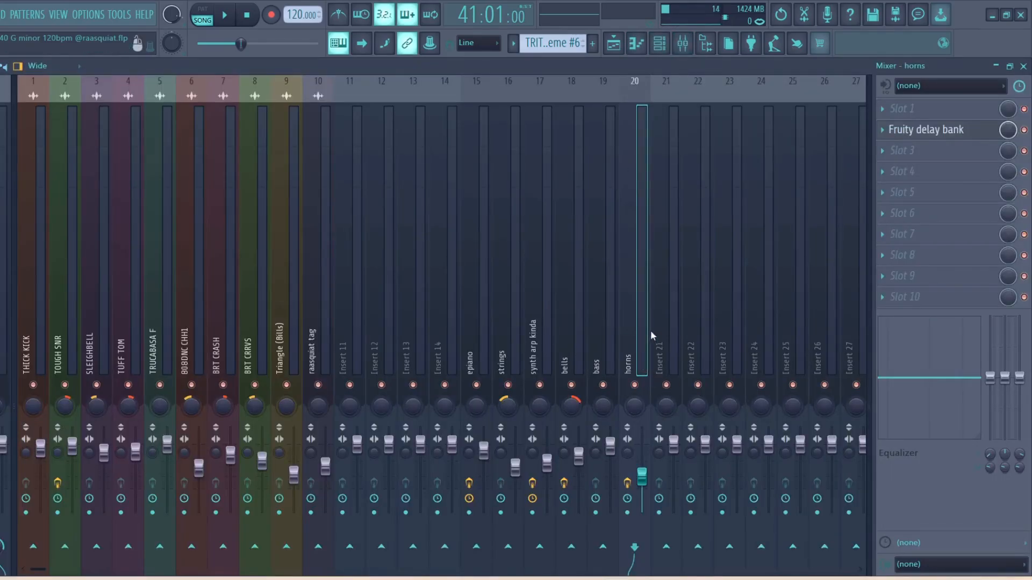
{"action": "left_click", "coordinate": [966, 133]}
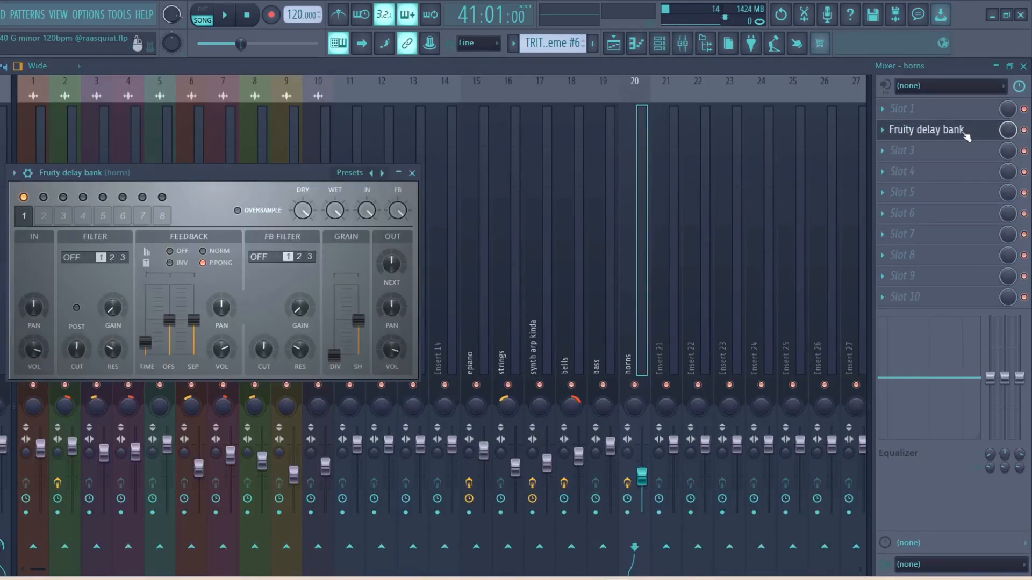
{"action": "left_click", "coordinate": [416, 170]}
{"action": "left_click", "coordinate": [1024, 66]}
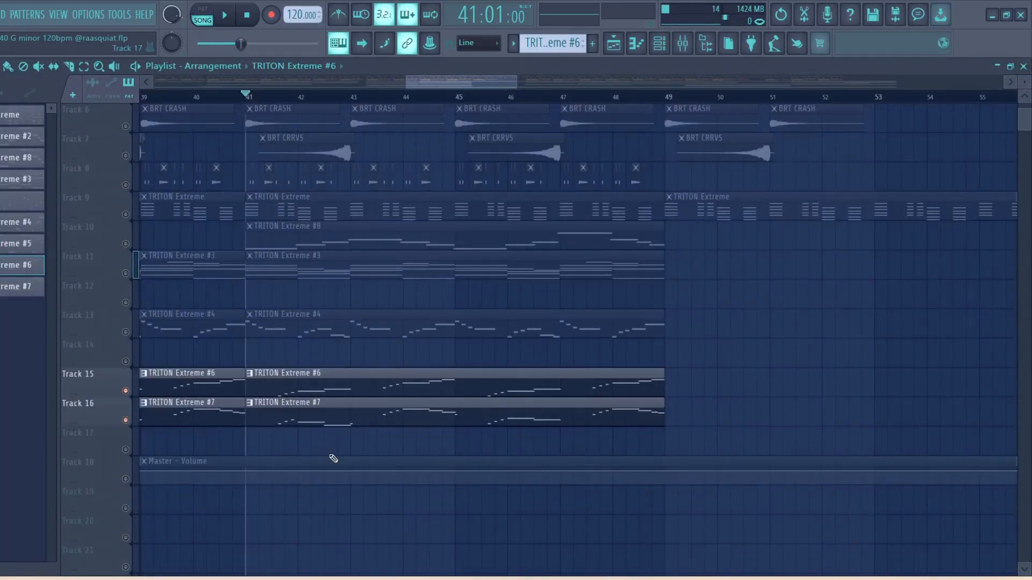
Step: Open the TRITON Extreme #6 clip on track 15 in the piano roll and examine its full note range
{"action": "double_click", "coordinate": [339, 389]}
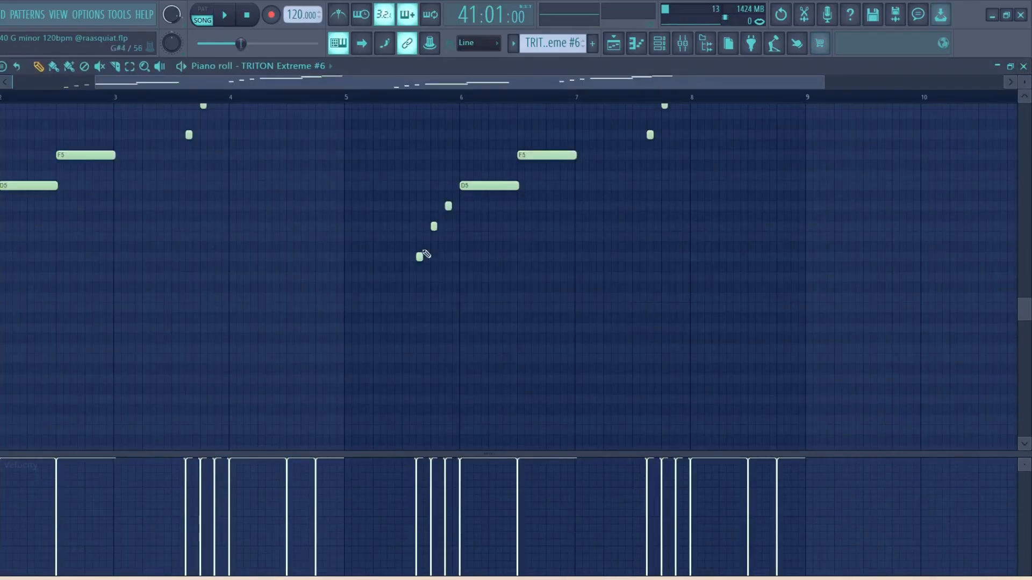
{"action": "scroll", "coordinate": [354, 295], "scroll_direction": "up", "scroll_amount": 5}
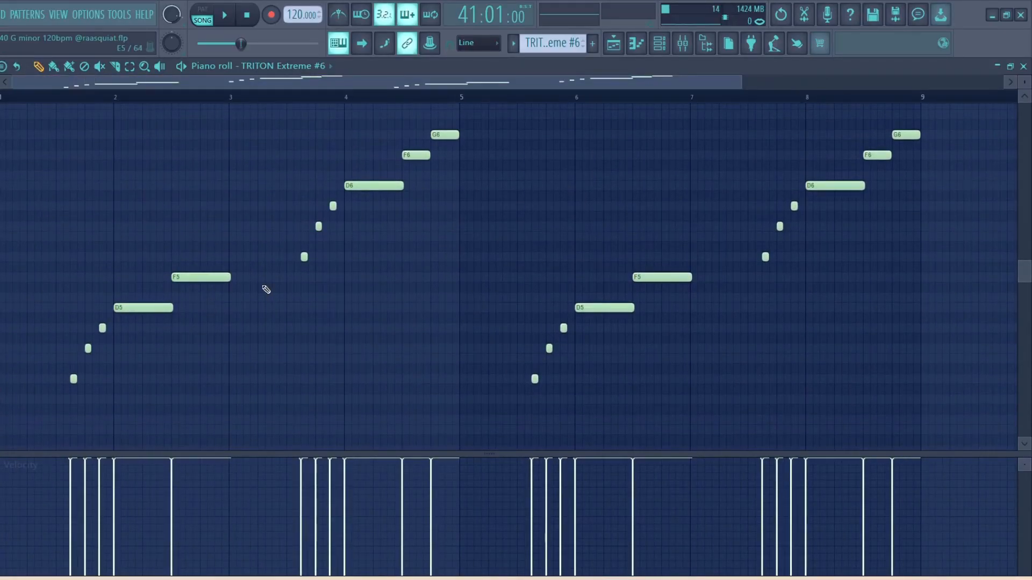
{"action": "scroll", "coordinate": [266, 289], "scroll_direction": "up", "scroll_amount": 2}
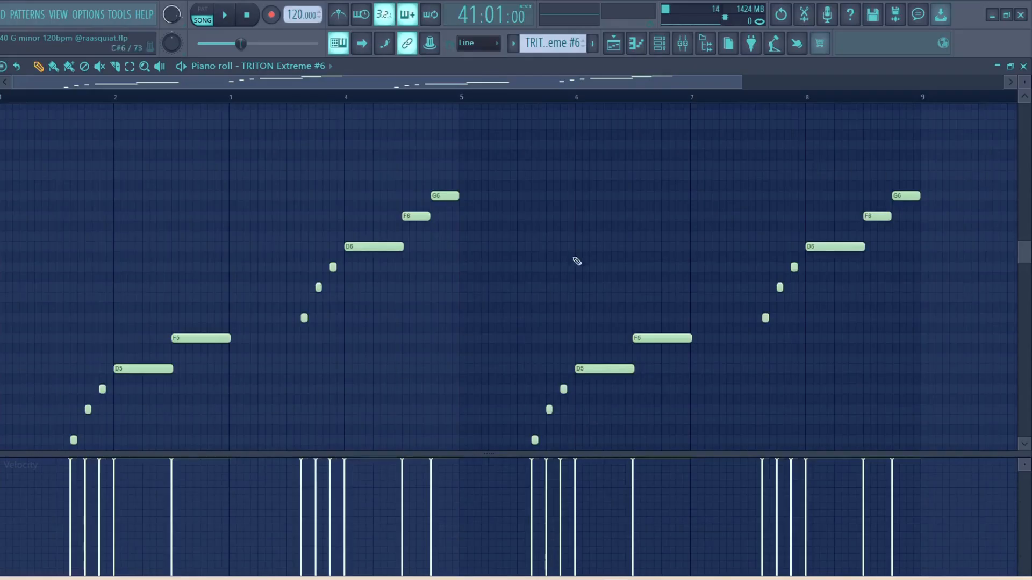
{"action": "scroll", "coordinate": [191, 345], "scroll_direction": "down", "scroll_amount": 1}
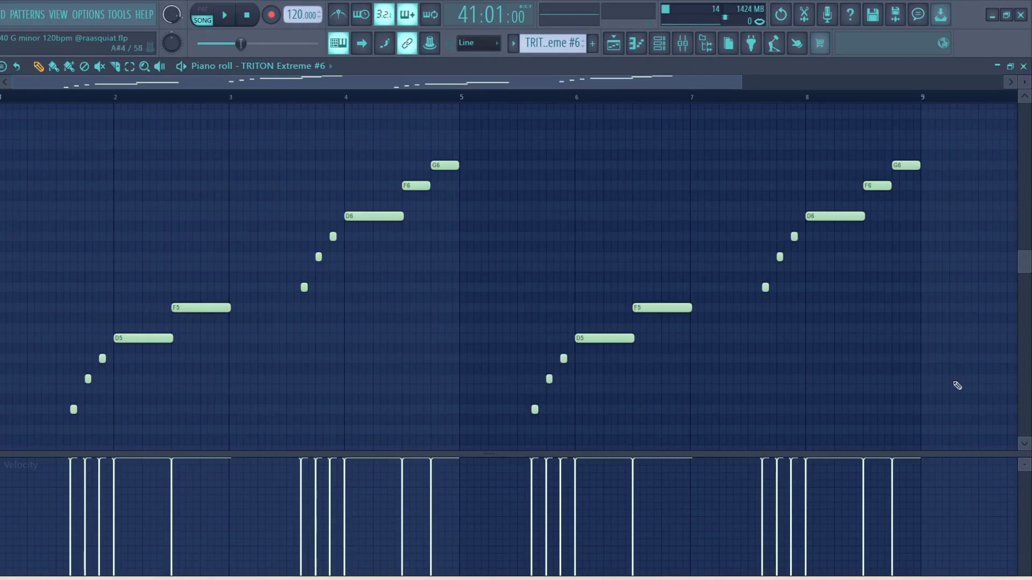
{"action": "scroll", "coordinate": [283, 371], "scroll_direction": "down", "scroll_amount": 3}
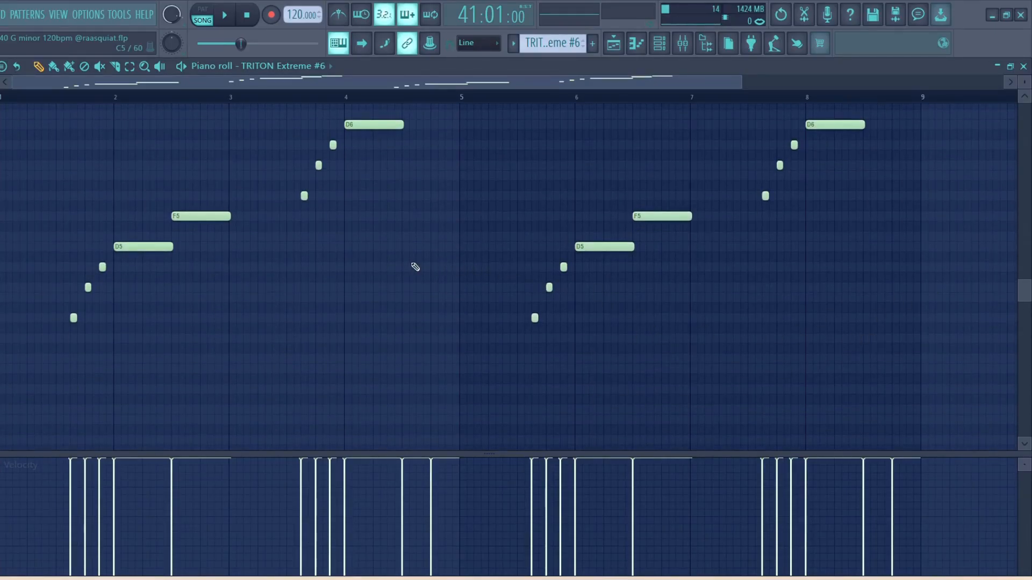
{"action": "scroll", "coordinate": [411, 288], "scroll_direction": "up", "scroll_amount": 2}
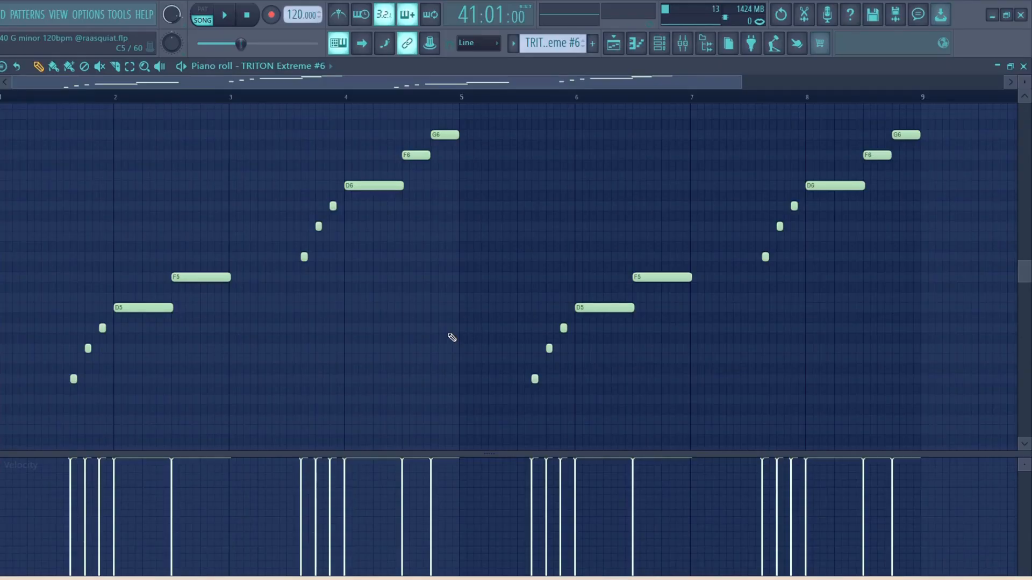
Step: Play the TRITON Extreme #6 notes from bar 41 through the end of the eight-bar pattern, and stop playback
{"action": "key", "text": "space"}
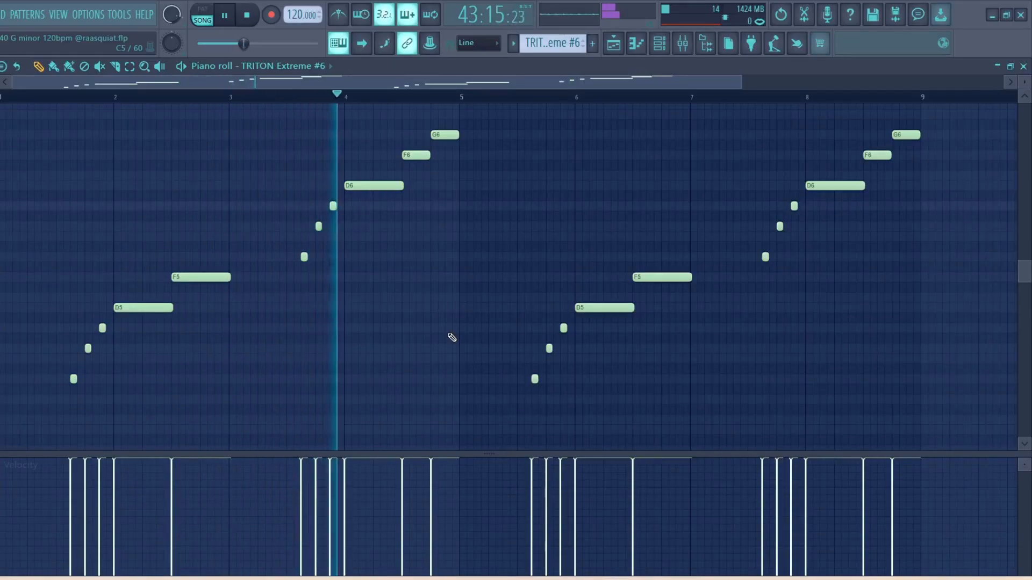
{"action": "scroll", "coordinate": [467, 327], "scroll_direction": "up", "scroll_amount": 1}
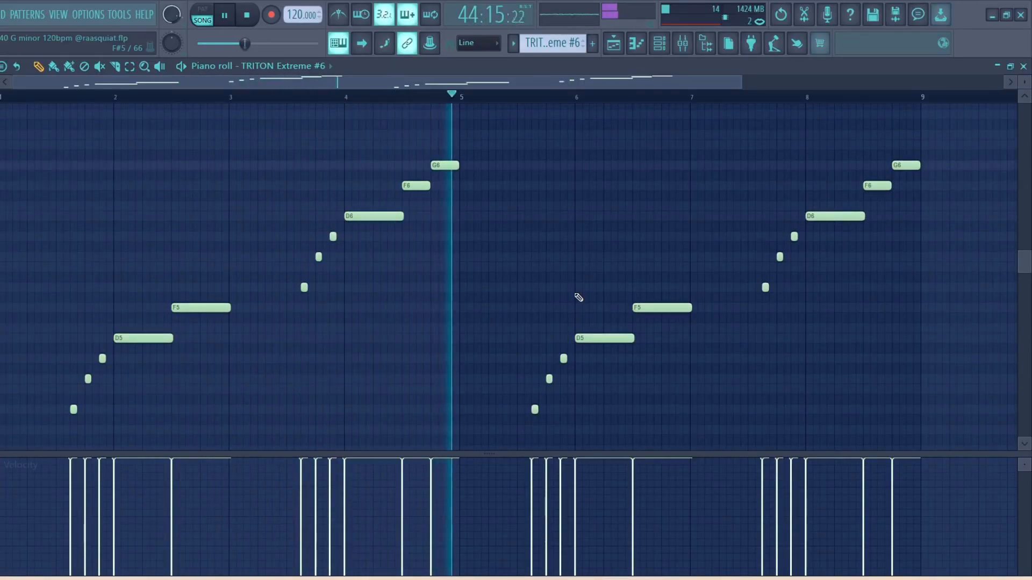
{"action": "scroll", "coordinate": [823, 356], "scroll_direction": "down", "scroll_amount": 1}
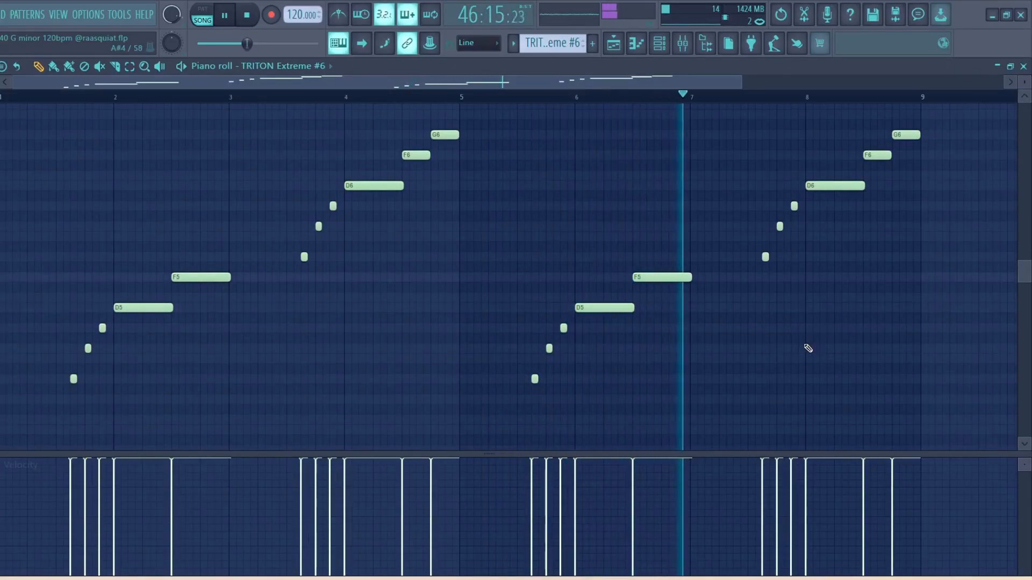
{"action": "scroll", "coordinate": [807, 349], "scroll_direction": "up", "scroll_amount": 2}
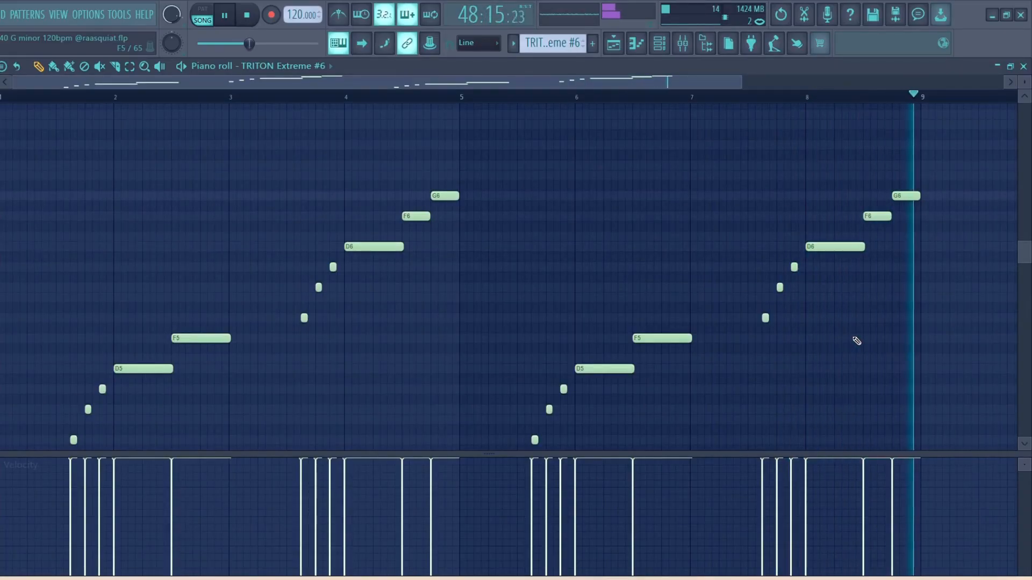
{"action": "key", "text": "space"}
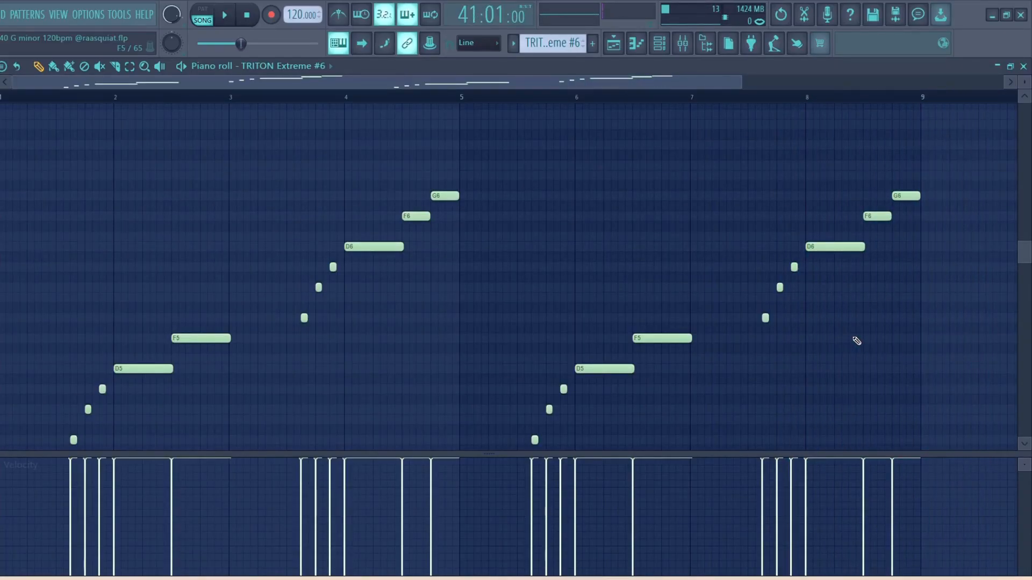
{"action": "scroll", "coordinate": [857, 341], "scroll_direction": "down", "scroll_amount": 4}
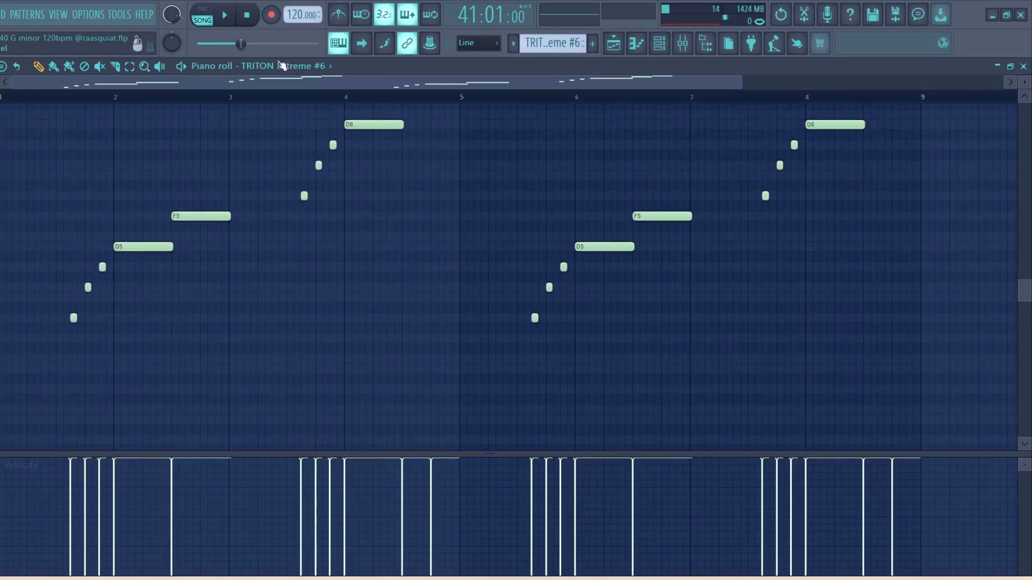
{"action": "left_click", "coordinate": [313, 65]}
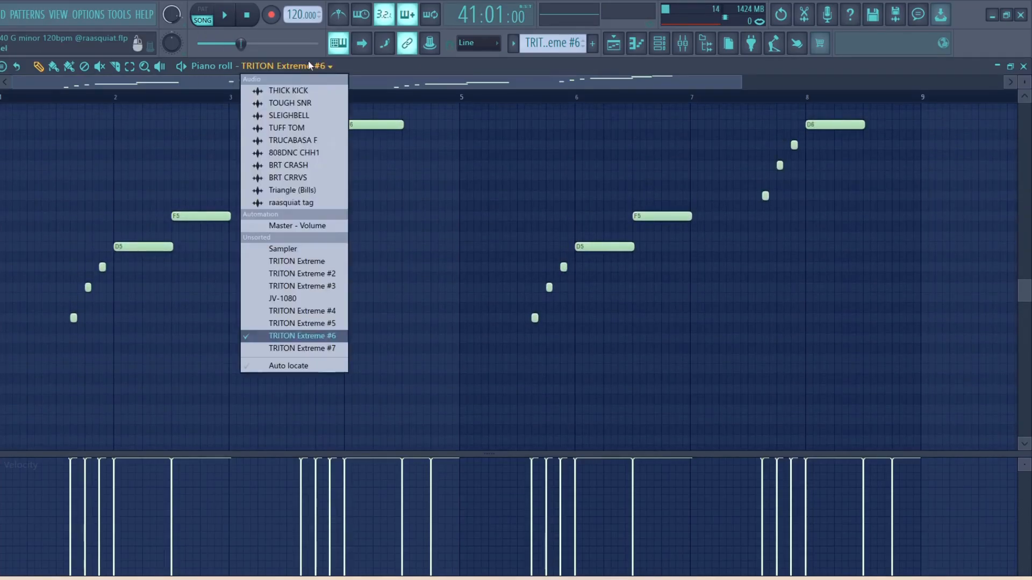
{"action": "left_click", "coordinate": [329, 350]}
{"action": "scroll", "coordinate": [232, 277], "scroll_direction": "up", "scroll_amount": 3}
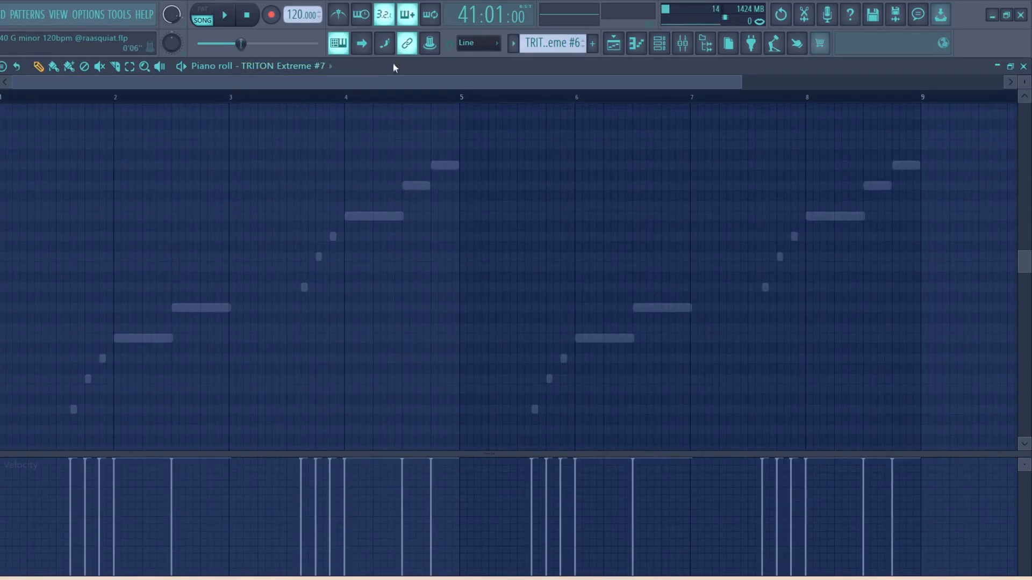
{"action": "left_click", "coordinate": [629, 56]}
Step: Open the TRITON Extreme #7 clip on track 16 in the piano roll, examine its notes from the first bar, and return to the playlist
{"action": "double_click", "coordinate": [301, 426]}
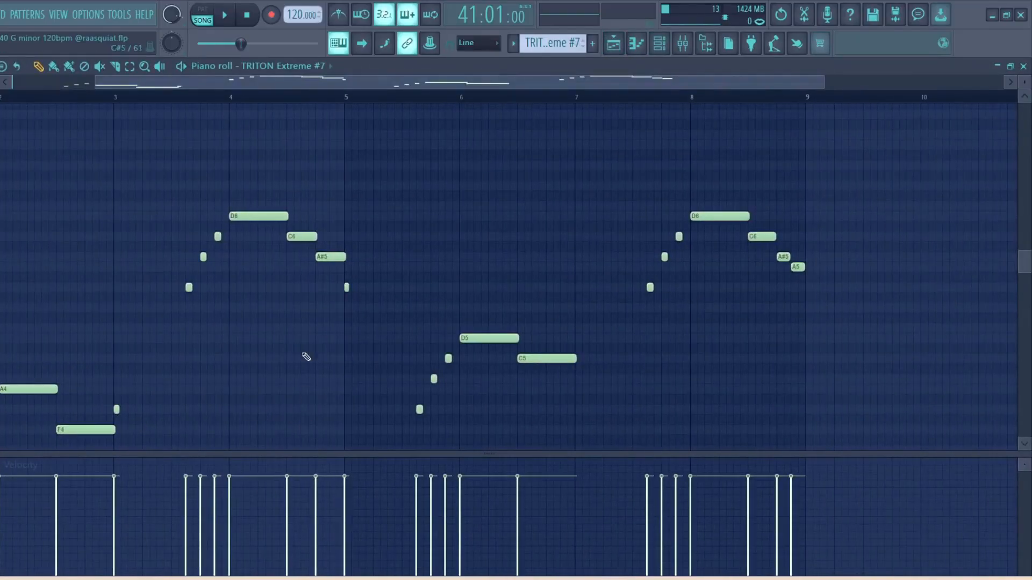
{"action": "left_click_drag", "start_coordinate": [430, 86], "coordinate": [311, 87]}
{"action": "scroll", "coordinate": [136, 315], "scroll_direction": "down", "scroll_amount": 4}
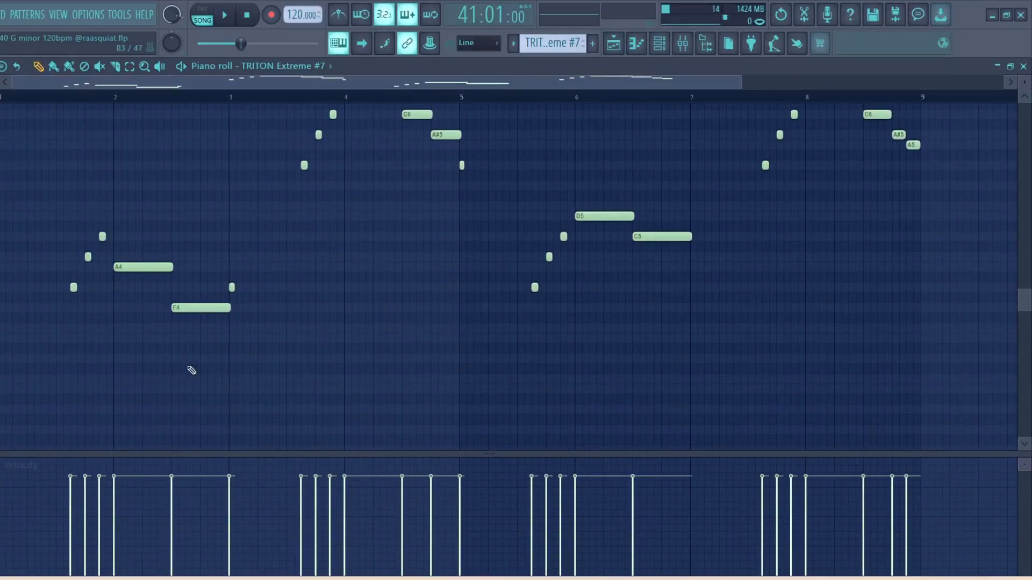
{"action": "scroll", "coordinate": [199, 344], "scroll_direction": "up", "scroll_amount": 2}
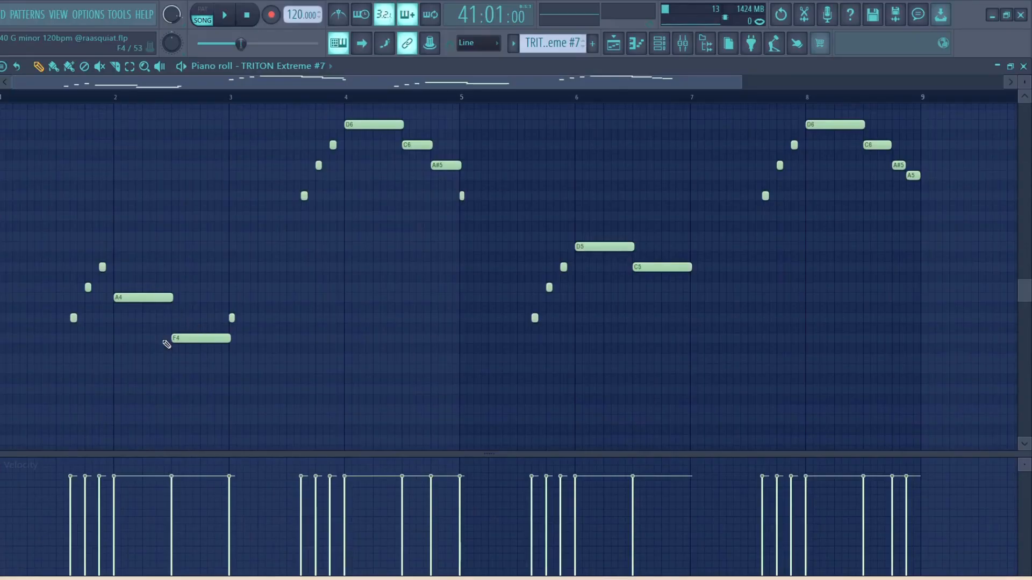
{"action": "scroll", "coordinate": [247, 321], "scroll_direction": "up", "scroll_amount": 2}
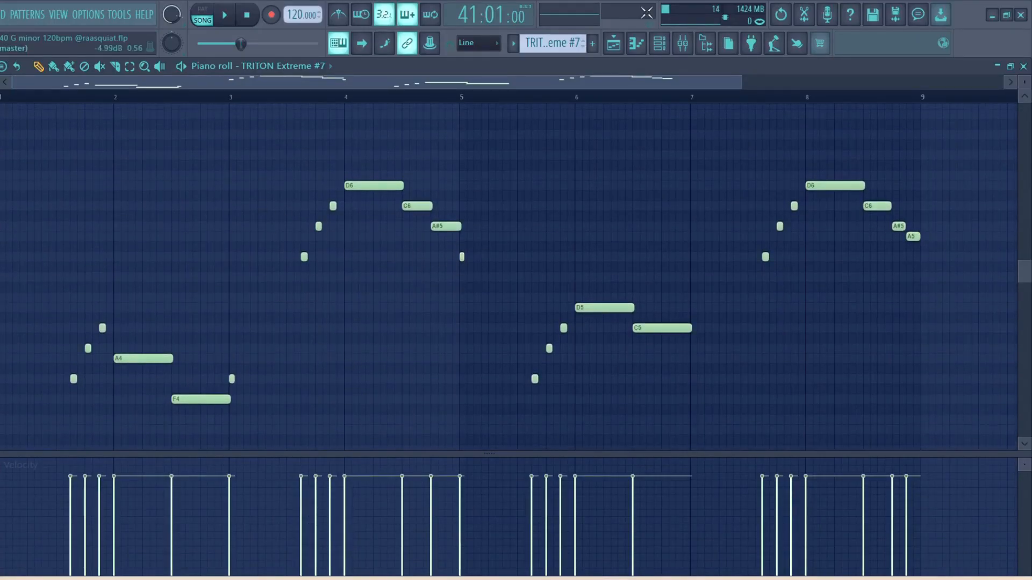
{"action": "left_click", "coordinate": [625, 48]}
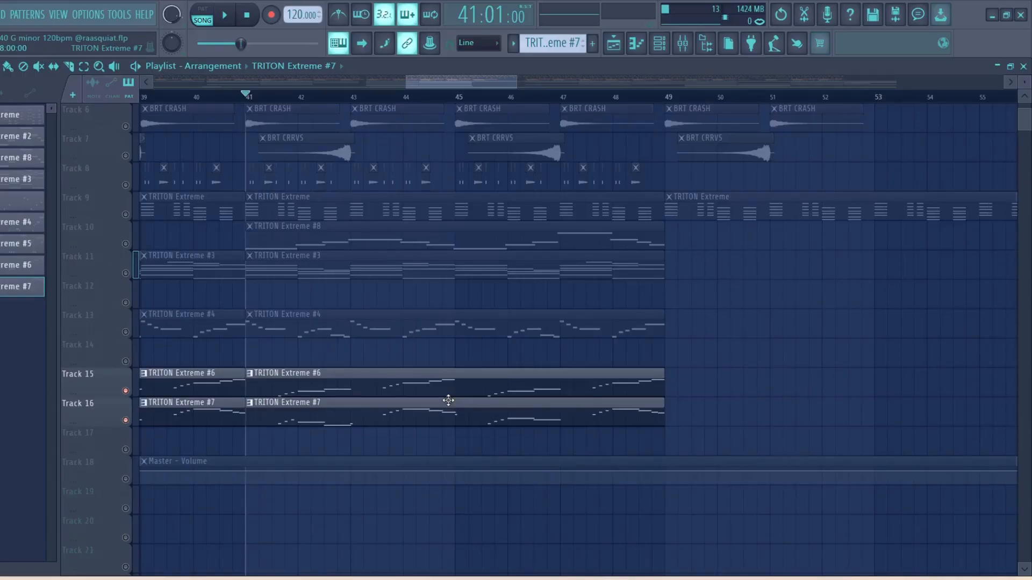
Step: Check the horns mixer track against the TRITON Extreme #6 and #7 channels in the channel rack, and close both windows
{"action": "left_click", "coordinate": [682, 43]}
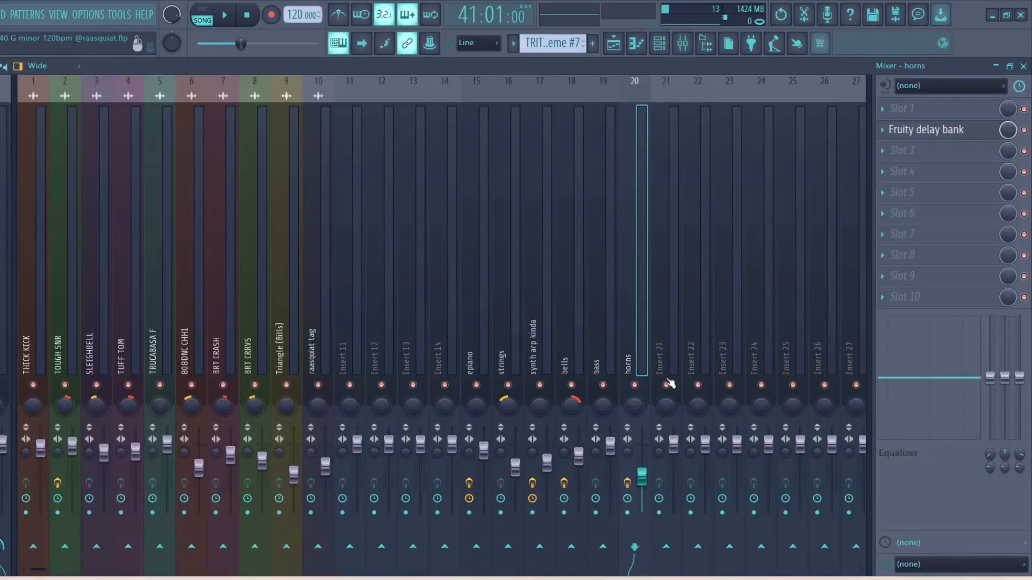
{"action": "left_click", "coordinate": [659, 43]}
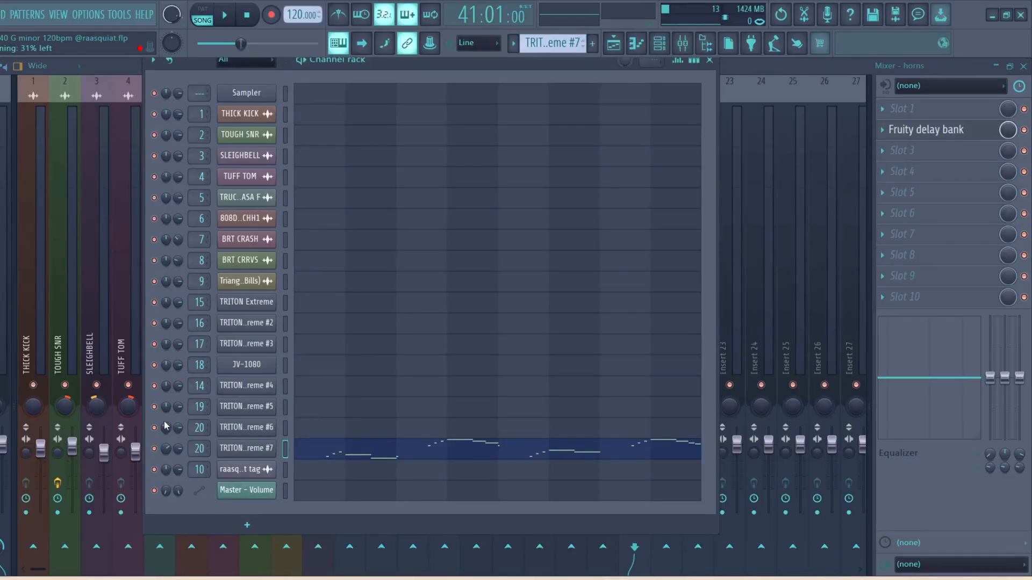
{"action": "left_click", "coordinate": [707, 61]}
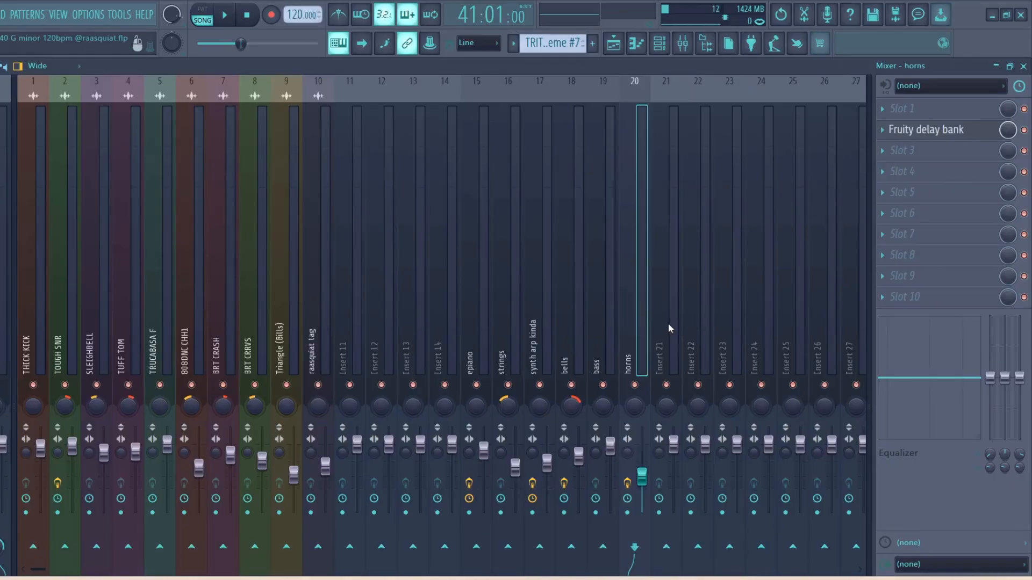
{"action": "left_click", "coordinate": [1024, 66]}
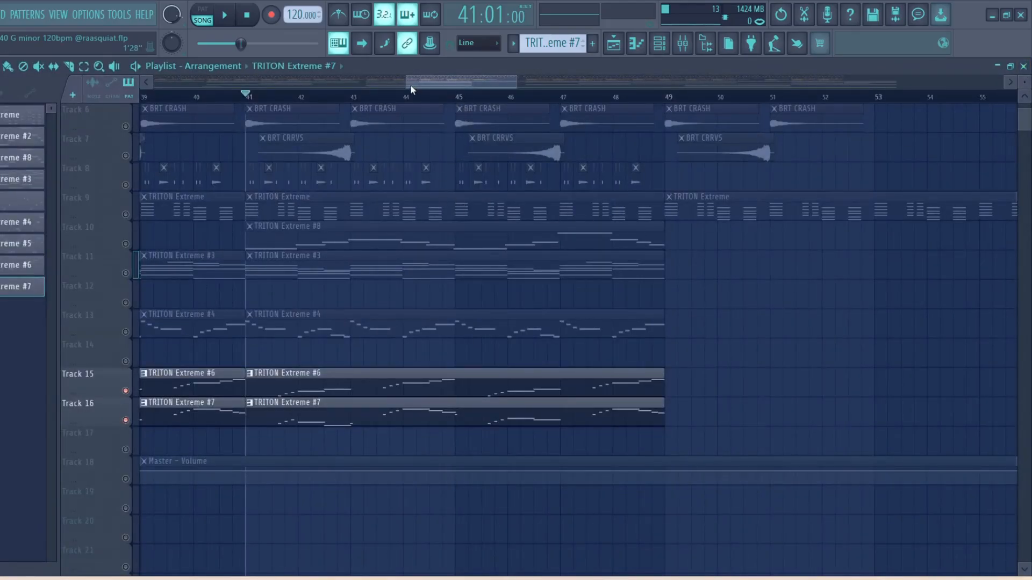
Step: End the solo of tracks 15 and 16, turn tracks 9 to 18 back on, and return the playhead to bar 1
{"action": "left_click_drag", "start_coordinate": [407, 84], "coordinate": [154, 84]}
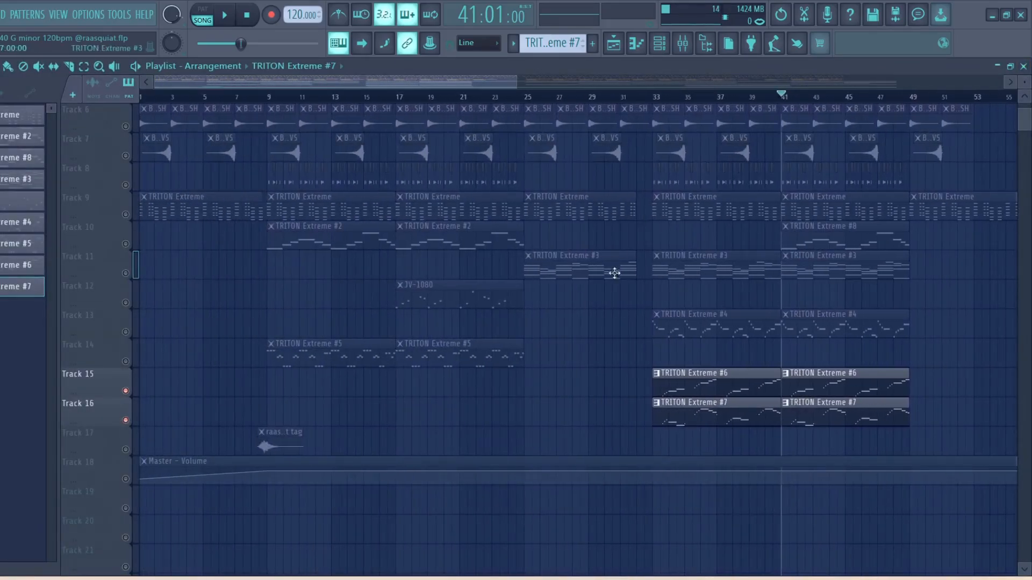
{"action": "right_click", "coordinate": [124, 454]}
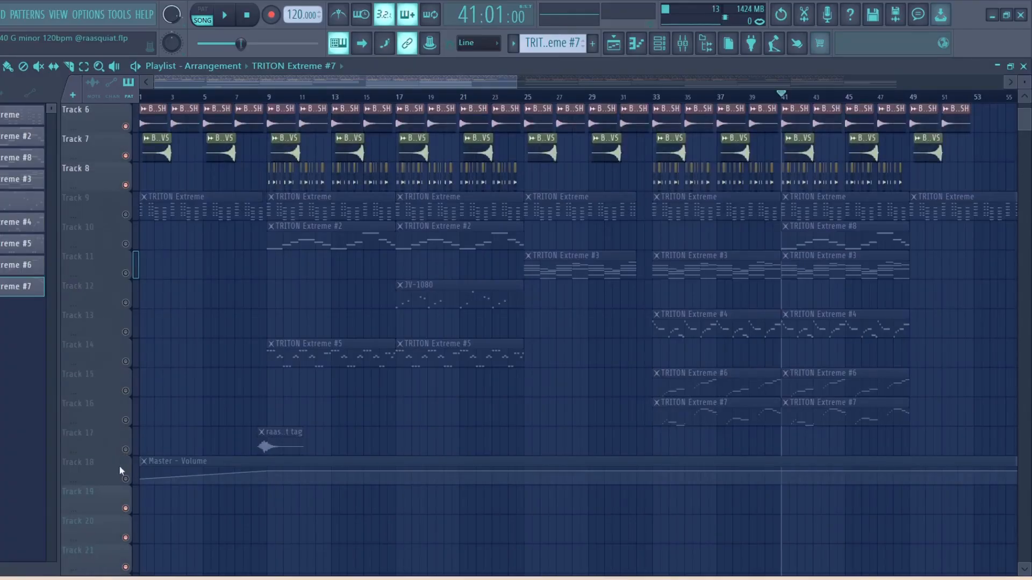
{"action": "left_click_drag", "start_coordinate": [125, 483], "coordinate": [131, 218]}
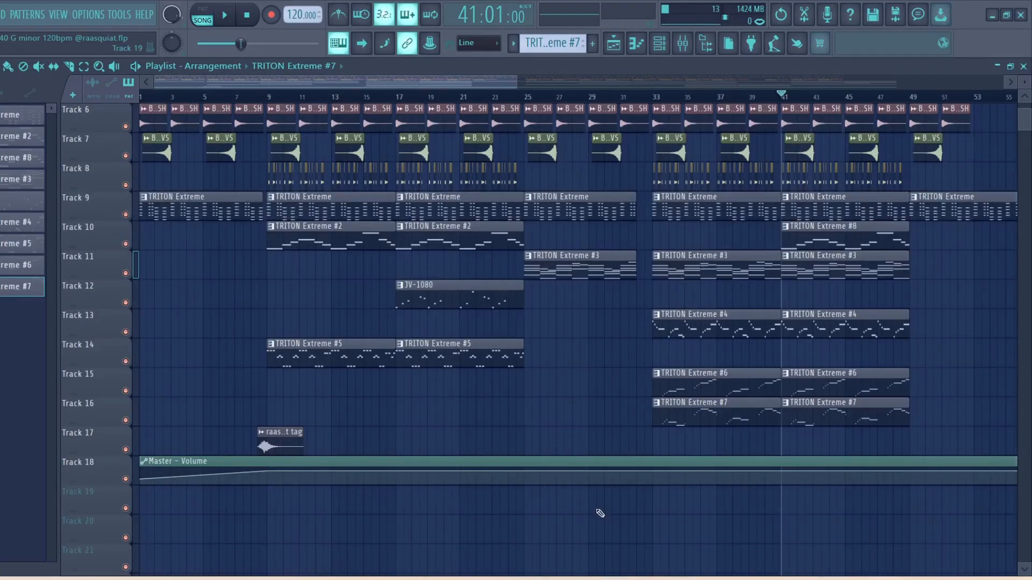
{"action": "scroll", "coordinate": [600, 514], "scroll_direction": "up", "scroll_amount": 5}
{"action": "left_click_drag", "start_coordinate": [783, 102], "coordinate": [127, 173]}
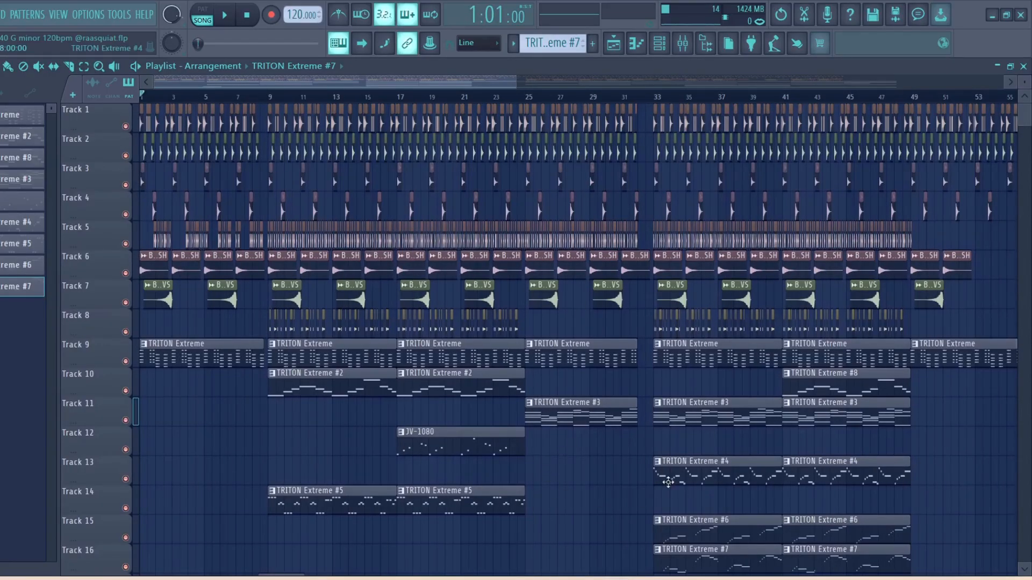
Step: Look over the complete song arrangement in the playlist, from the drum tracks down to the Master - Volume automation
{"action": "left_click_drag", "start_coordinate": [517, 81], "coordinate": [991, 97]}
{"action": "scroll", "coordinate": [979, 368], "scroll_direction": "down", "scroll_amount": 5}
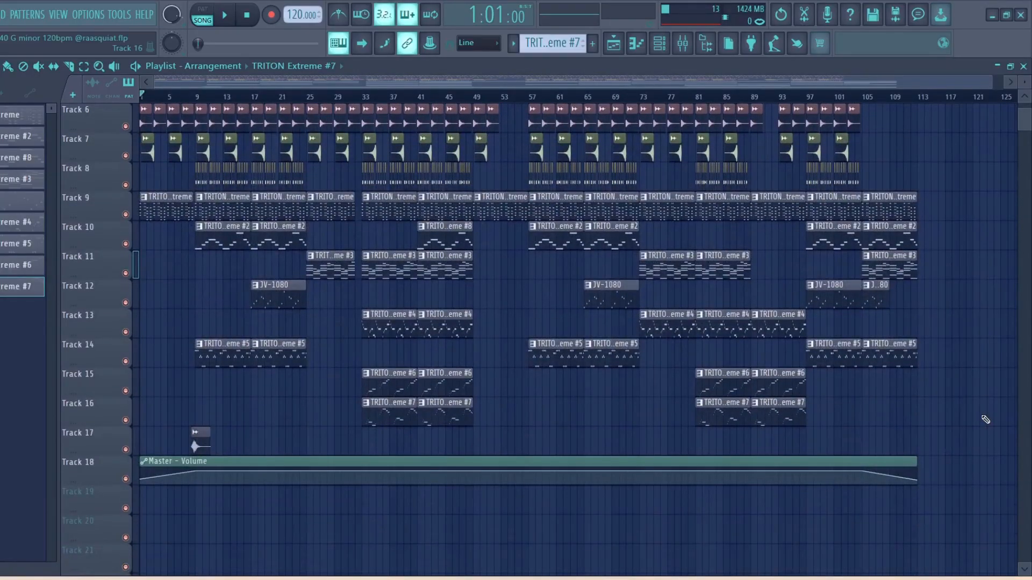
{"action": "scroll", "coordinate": [978, 416], "scroll_direction": "up", "scroll_amount": 5}
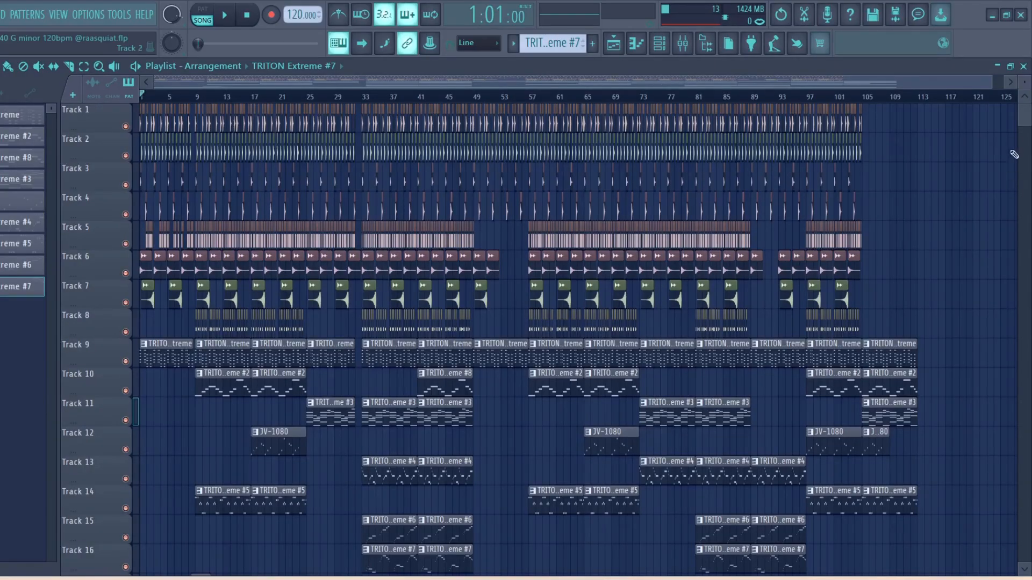
Step: Examine the song's opening bars in the playlist, covering the drum clips, TRITON Extreme clips, raasquiat tag and Master - Volume automation
{"action": "left_click_drag", "start_coordinate": [992, 82], "coordinate": [239, 139]}
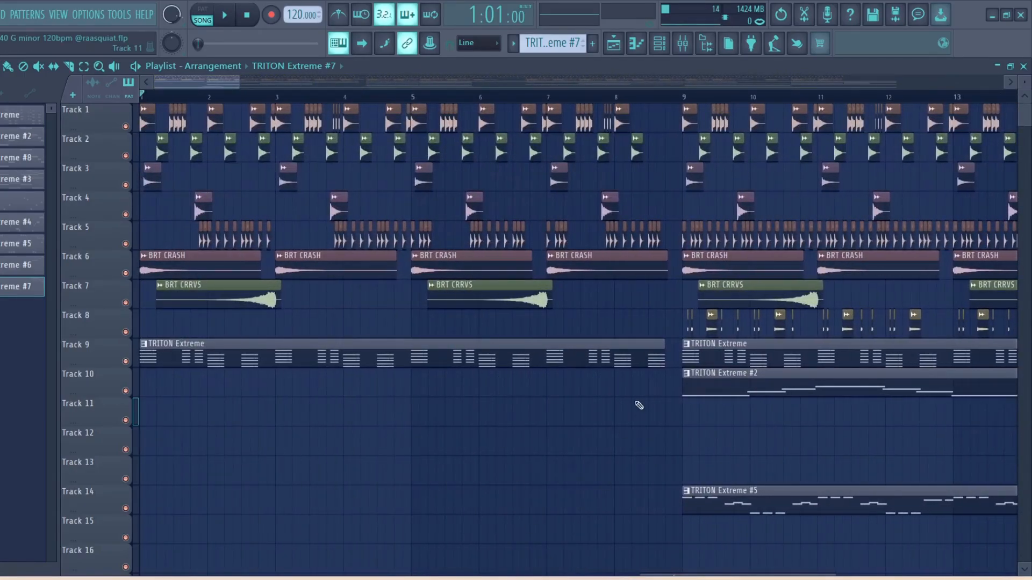
{"action": "scroll", "coordinate": [639, 405], "scroll_direction": "down", "scroll_amount": 3}
{"action": "scroll", "coordinate": [647, 424], "scroll_direction": "up", "scroll_amount": 3}
{"action": "scroll", "coordinate": [667, 456], "scroll_direction": "down", "scroll_amount": 3}
{"action": "scroll", "coordinate": [670, 464], "scroll_direction": "up", "scroll_amount": 3}
{"action": "left_click_drag", "start_coordinate": [237, 82], "coordinate": [179, 81]}
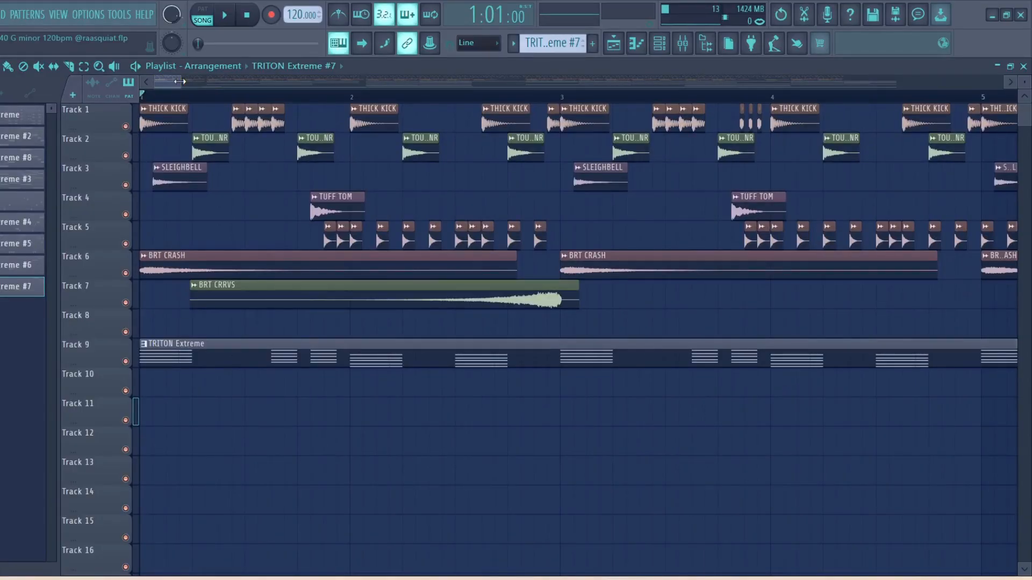
{"action": "left_click_drag", "start_coordinate": [179, 82], "coordinate": [232, 83]}
{"action": "scroll", "coordinate": [315, 333], "scroll_direction": "down", "scroll_amount": 4}
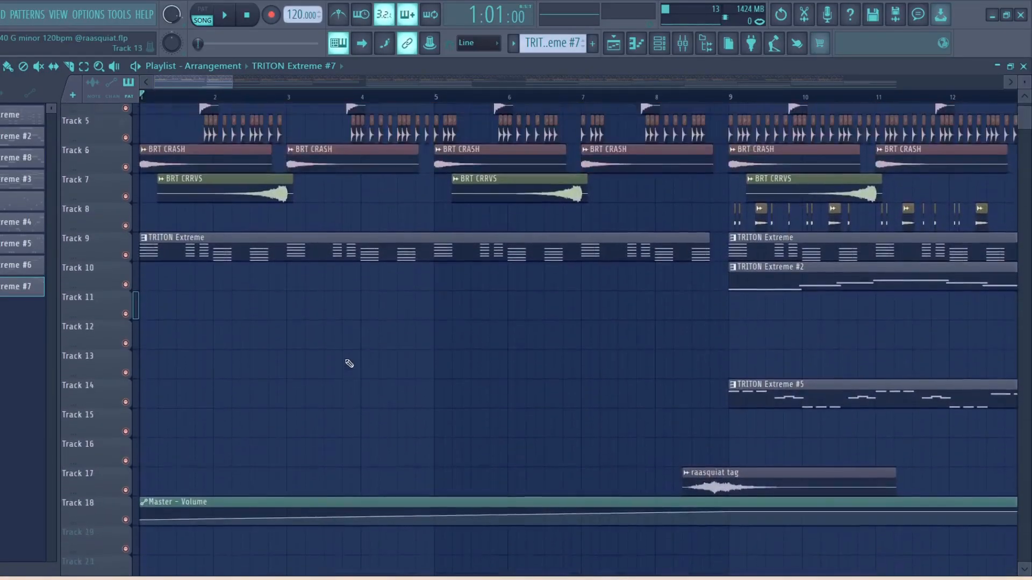
Step: Examine how the intro leads into bar 9 in the playlist, from the drum tracks to the rising Master - Volume automation
{"action": "scroll", "coordinate": [348, 362], "scroll_direction": "up", "scroll_amount": 2}
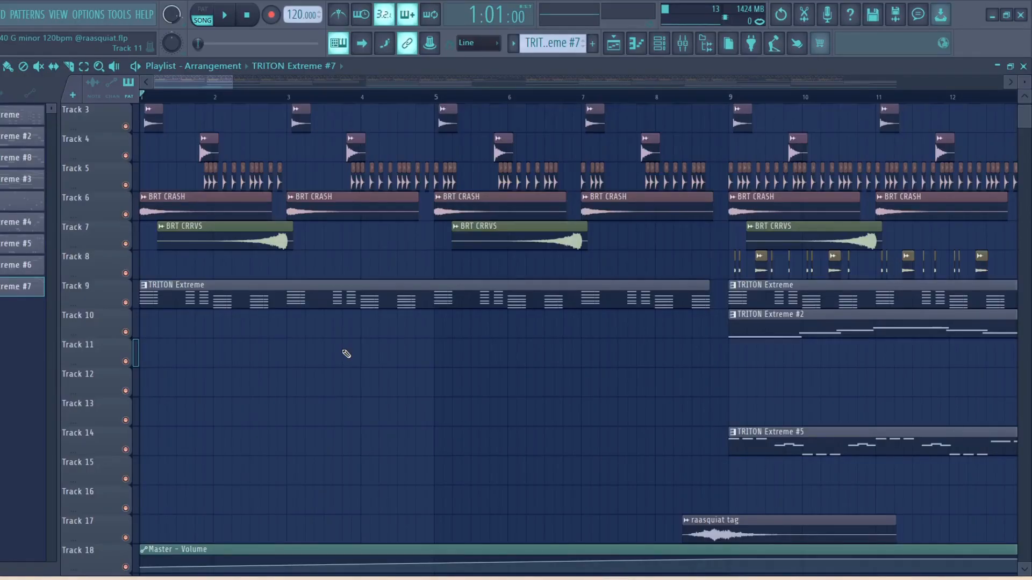
{"action": "scroll", "coordinate": [346, 354], "scroll_direction": "up", "scroll_amount": 2}
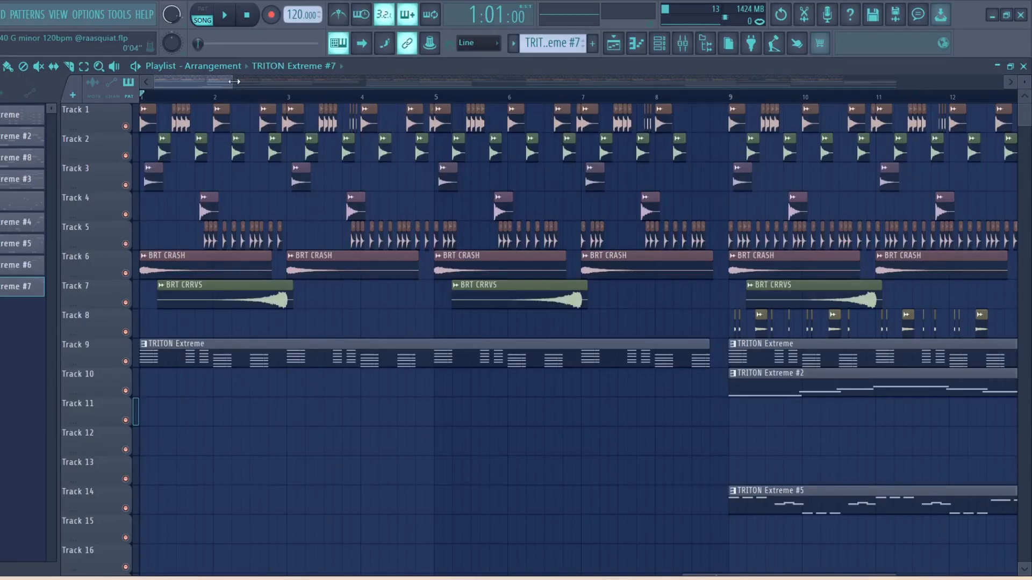
{"action": "left_click_drag", "start_coordinate": [234, 81], "coordinate": [209, 89]}
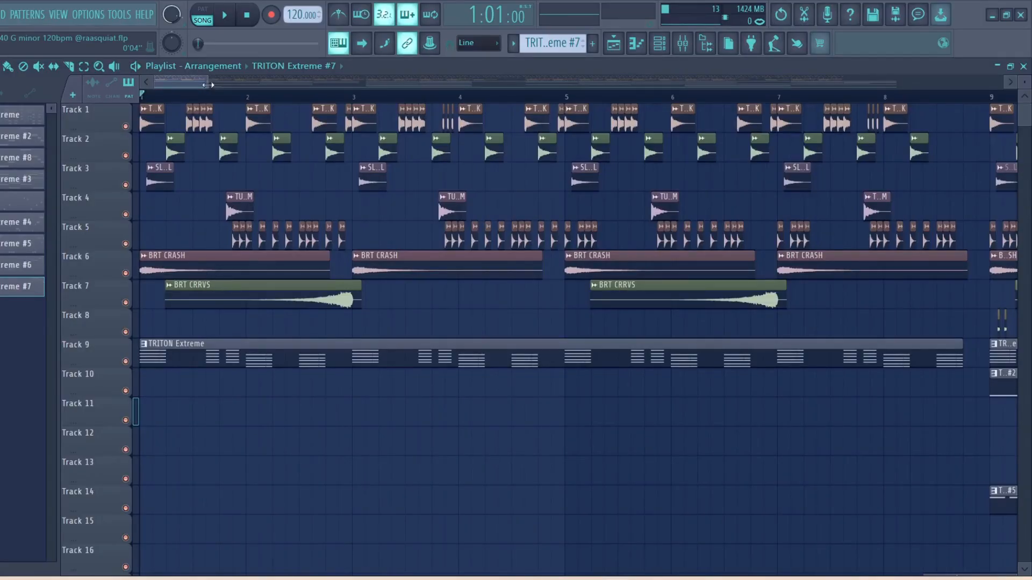
{"action": "left_click_drag", "start_coordinate": [208, 85], "coordinate": [352, 112]}
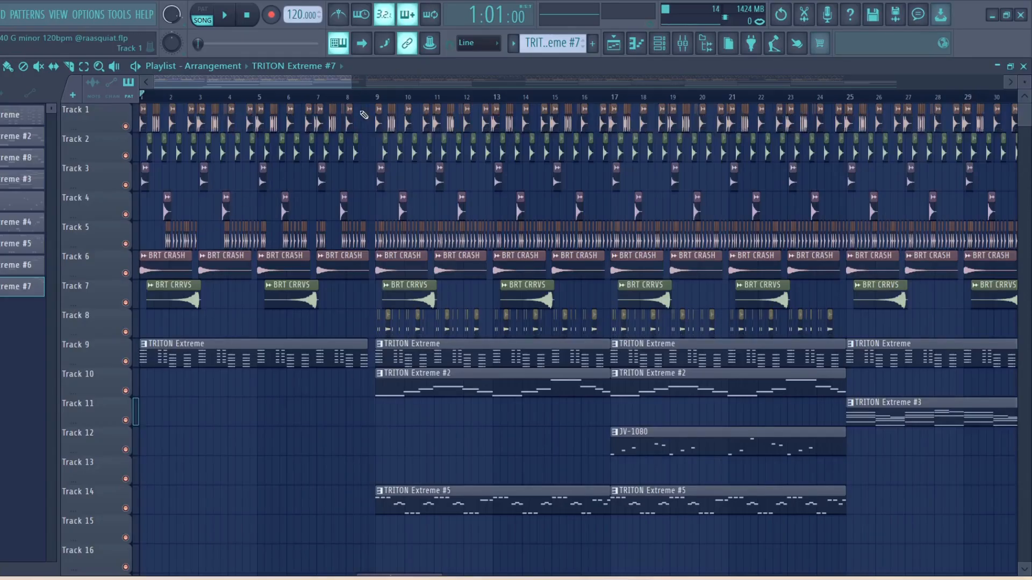
{"action": "left_click_drag", "start_coordinate": [352, 83], "coordinate": [239, 85]}
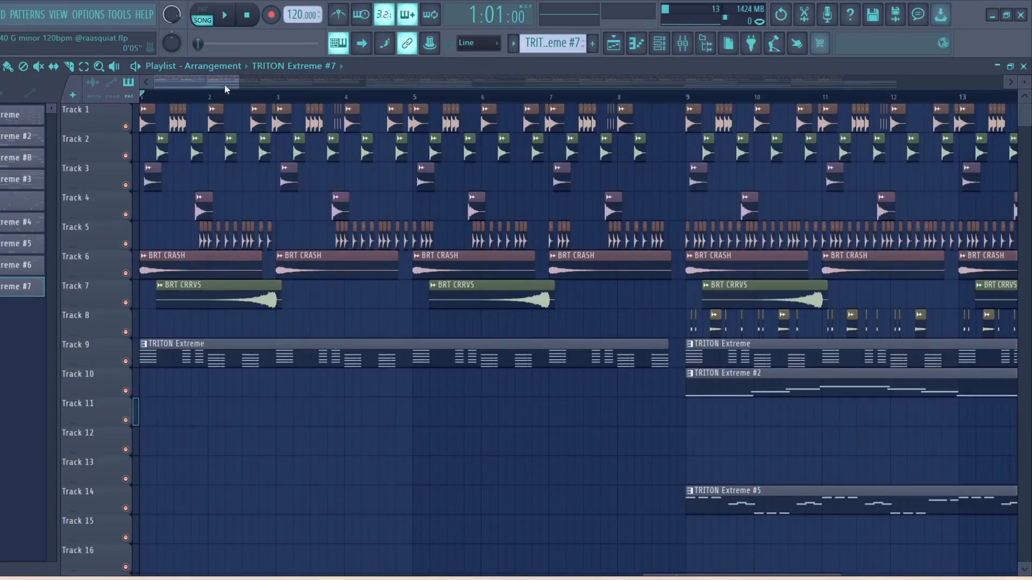
{"action": "scroll", "coordinate": [795, 414], "scroll_direction": "down", "scroll_amount": 5}
{"action": "scroll", "coordinate": [798, 421], "scroll_direction": "down", "scroll_amount": 1}
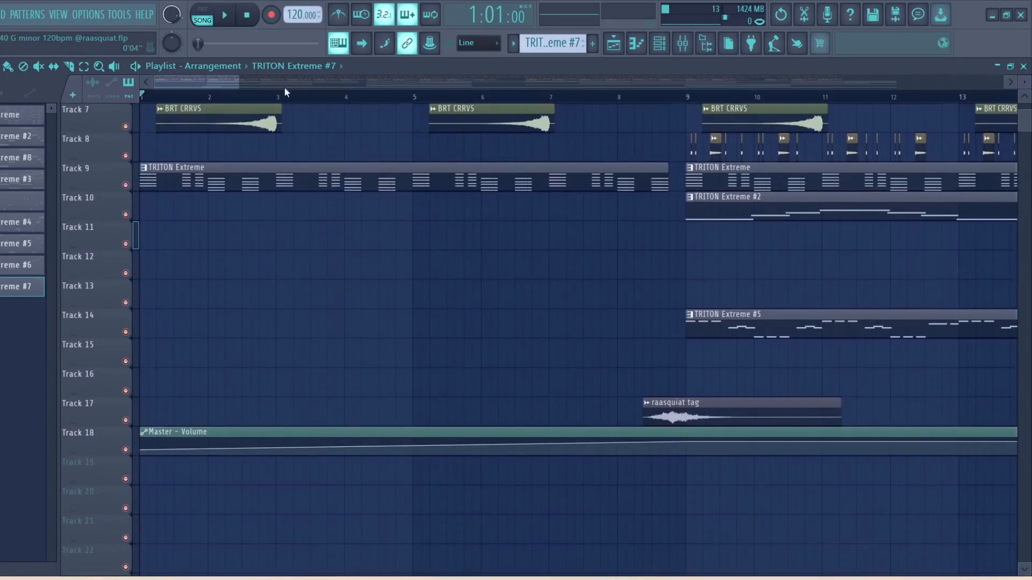
Step: Review the full arrangement through to the closing Master - Volume fade, and start playing the song from bar 1
{"action": "left_click_drag", "start_coordinate": [232, 80], "coordinate": [925, 145]}
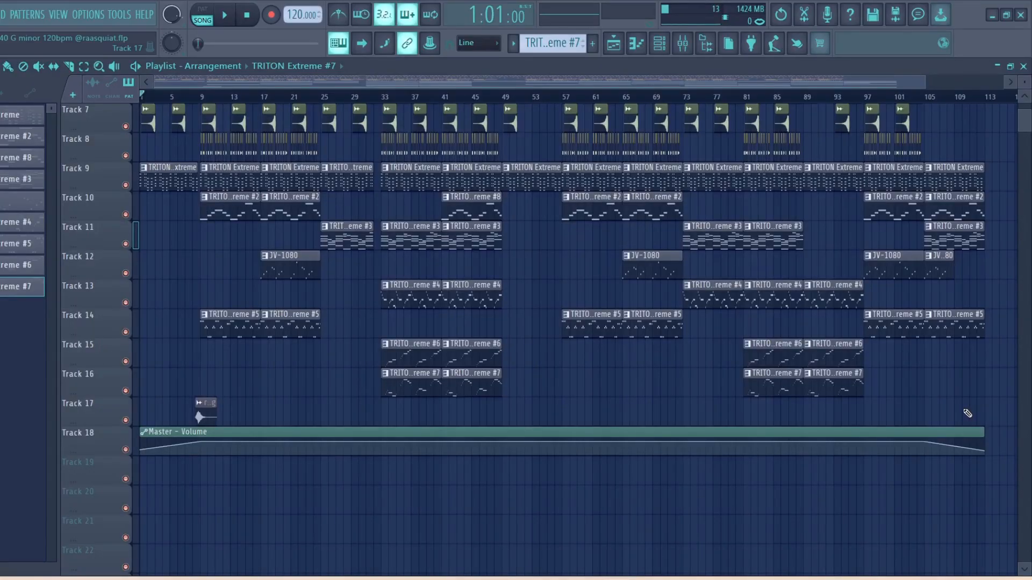
{"action": "scroll", "coordinate": [967, 413], "scroll_direction": "up", "scroll_amount": 3}
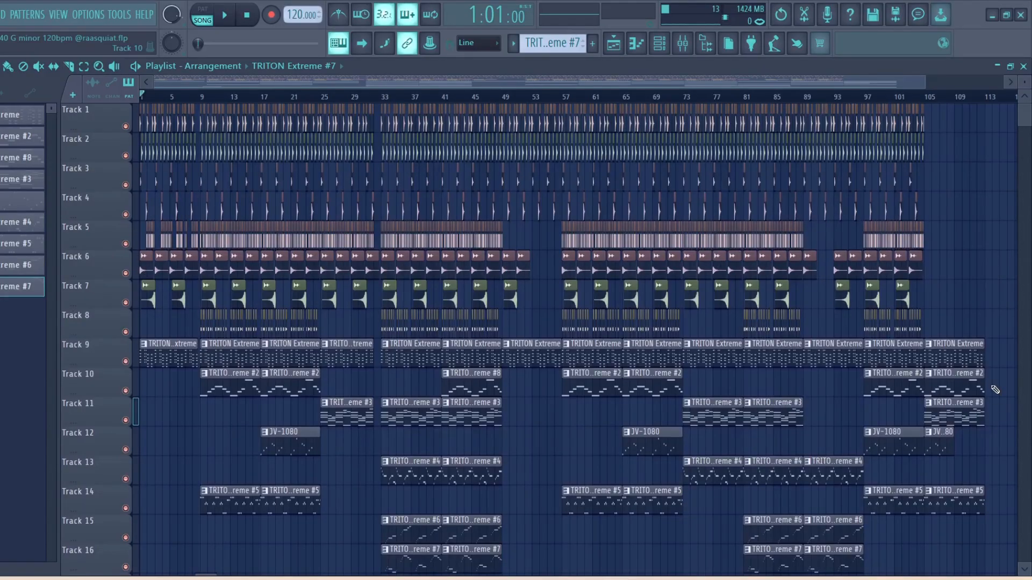
{"action": "scroll", "coordinate": [994, 389], "scroll_direction": "down", "scroll_amount": 3}
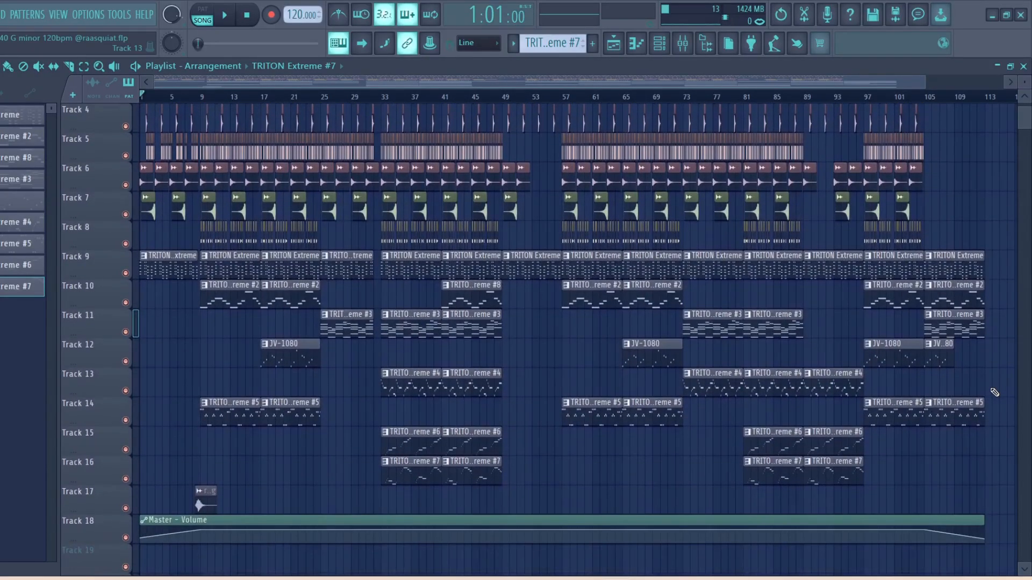
{"action": "scroll", "coordinate": [993, 392], "scroll_direction": "up", "scroll_amount": 4}
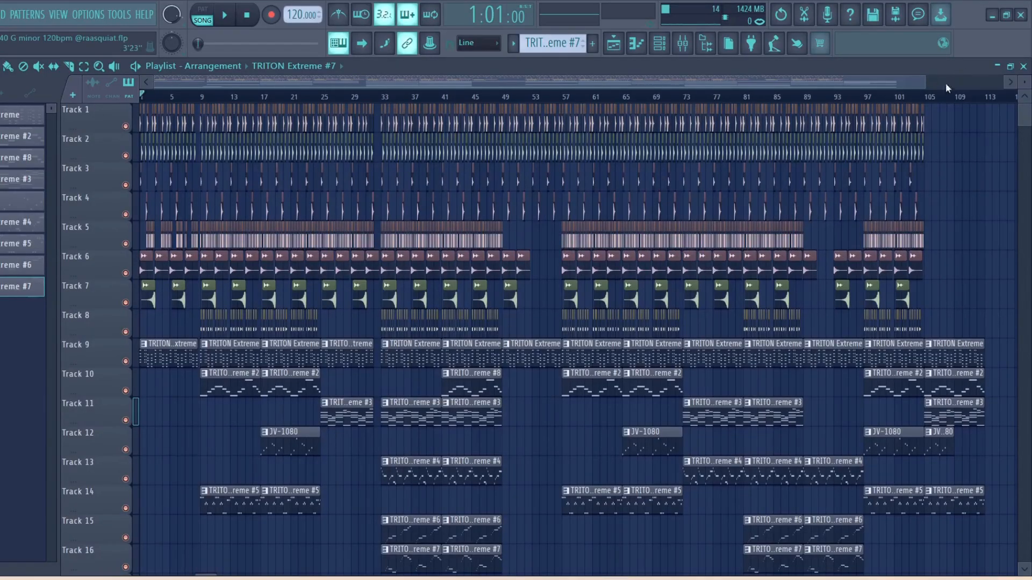
{"action": "left_click_drag", "start_coordinate": [923, 83], "coordinate": [954, 178]}
{"action": "scroll", "coordinate": [976, 386], "scroll_direction": "down", "scroll_amount": 5}
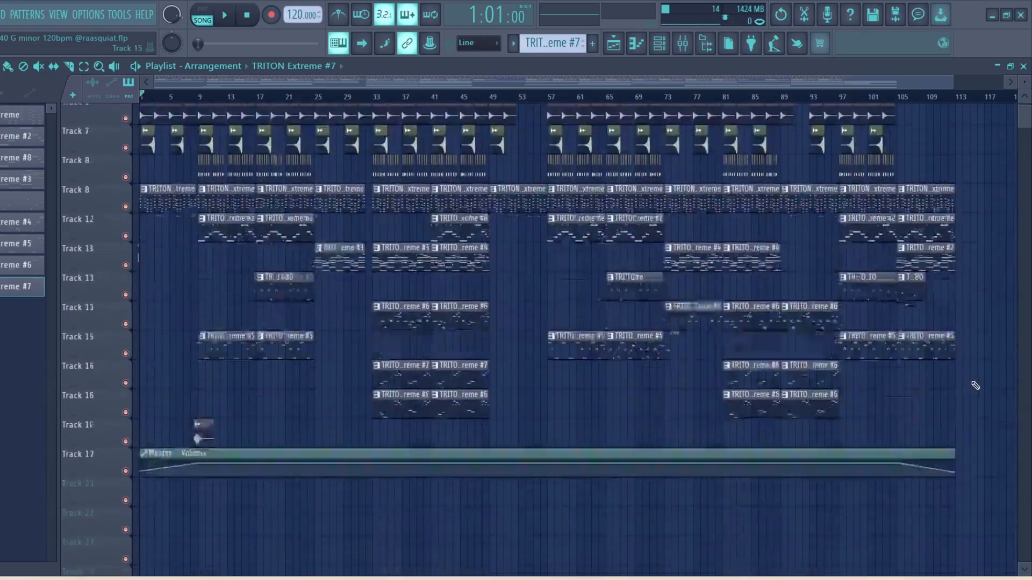
{"action": "scroll", "coordinate": [972, 381], "scroll_direction": "up", "scroll_amount": 5}
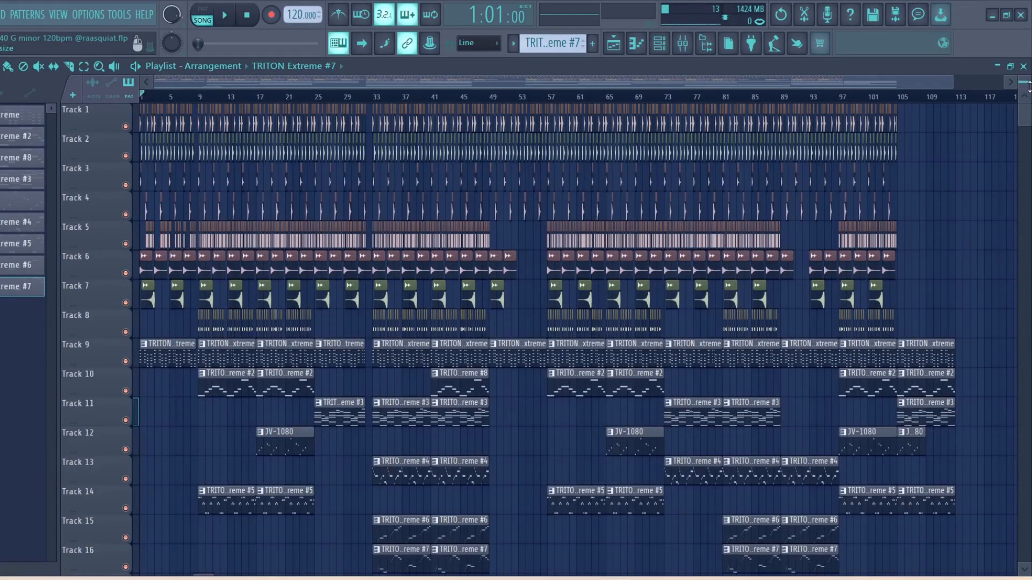
{"action": "scroll", "coordinate": [1029, 86], "scroll_direction": "down", "scroll_amount": 1}
{"action": "scroll", "coordinate": [1029, 87], "scroll_direction": "up", "scroll_amount": 1}
{"action": "scroll", "coordinate": [961, 258], "scroll_direction": "down", "scroll_amount": 3}
{"action": "scroll", "coordinate": [961, 285], "scroll_direction": "up", "scroll_amount": 2}
{"action": "scroll", "coordinate": [961, 288], "scroll_direction": "up", "scroll_amount": 1}
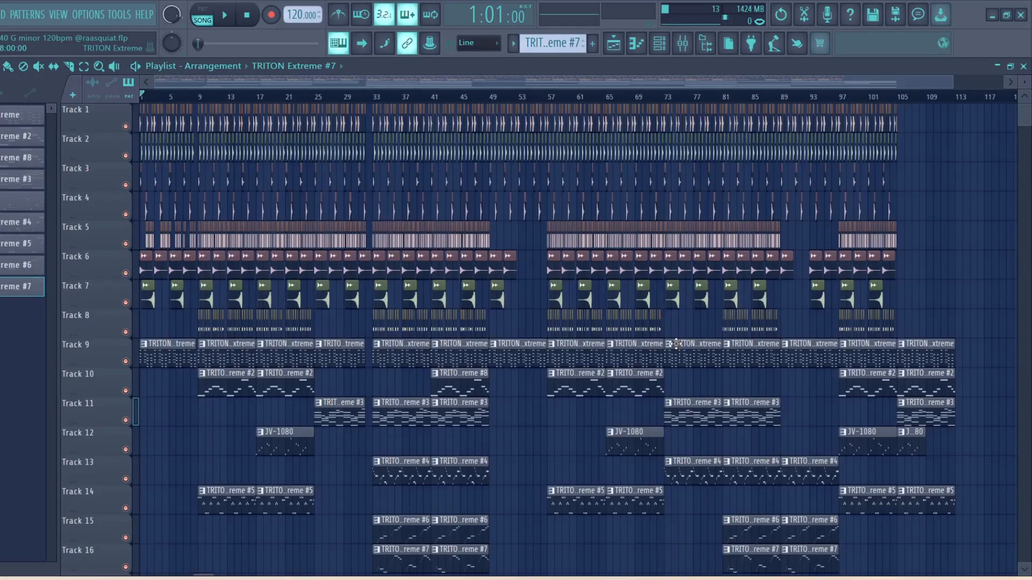
{"action": "scroll", "coordinate": [977, 318], "scroll_direction": "down", "scroll_amount": 1}
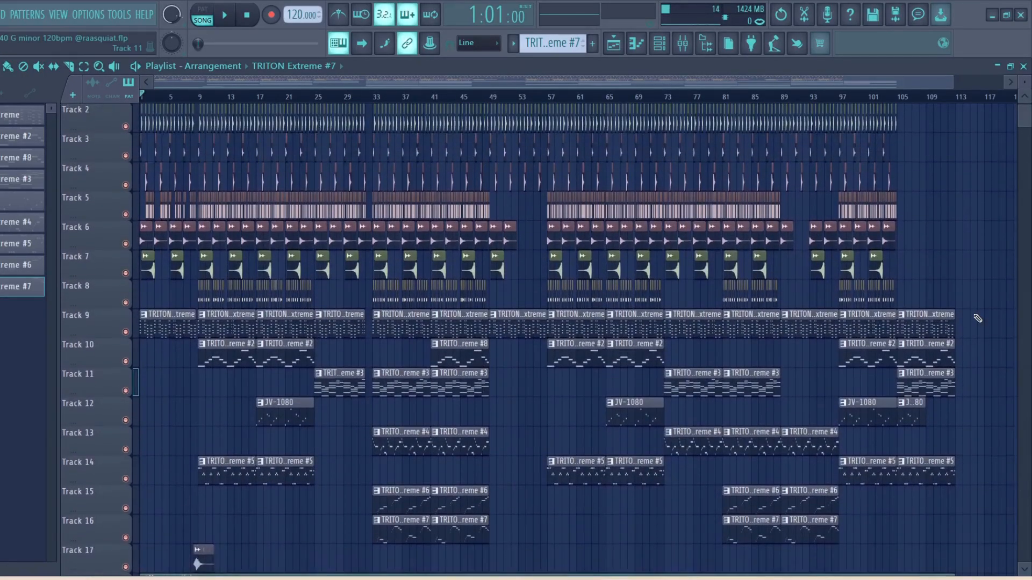
{"action": "scroll", "coordinate": [977, 318], "scroll_direction": "up", "scroll_amount": 1}
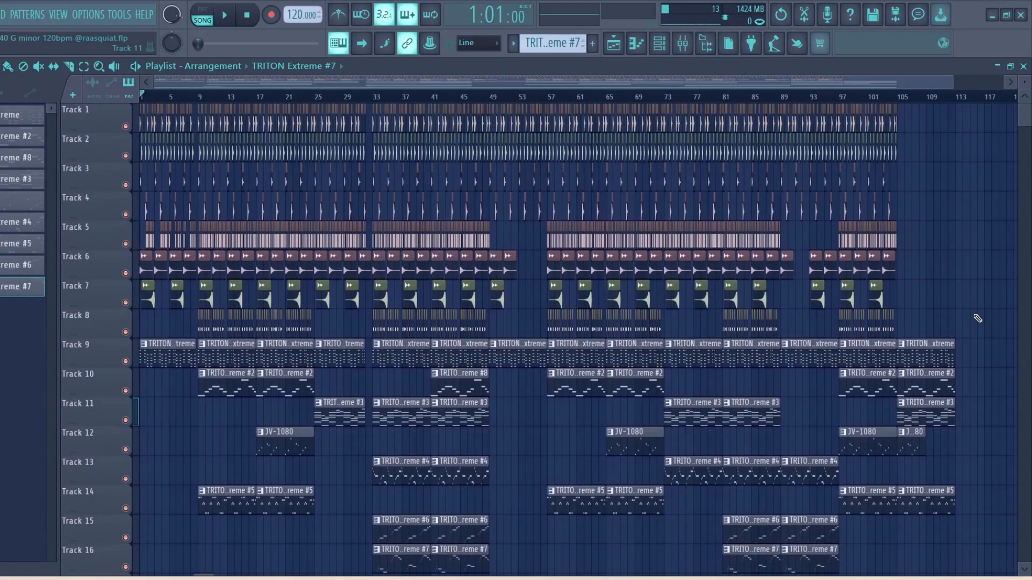
{"action": "scroll", "coordinate": [977, 318], "scroll_direction": "down", "scroll_amount": 3}
{"action": "scroll", "coordinate": [977, 318], "scroll_direction": "up", "scroll_amount": 3}
{"action": "left_click_drag", "start_coordinate": [953, 82], "coordinate": [950, 131]}
{"action": "scroll", "coordinate": [1000, 309], "scroll_direction": "down", "scroll_amount": 4}
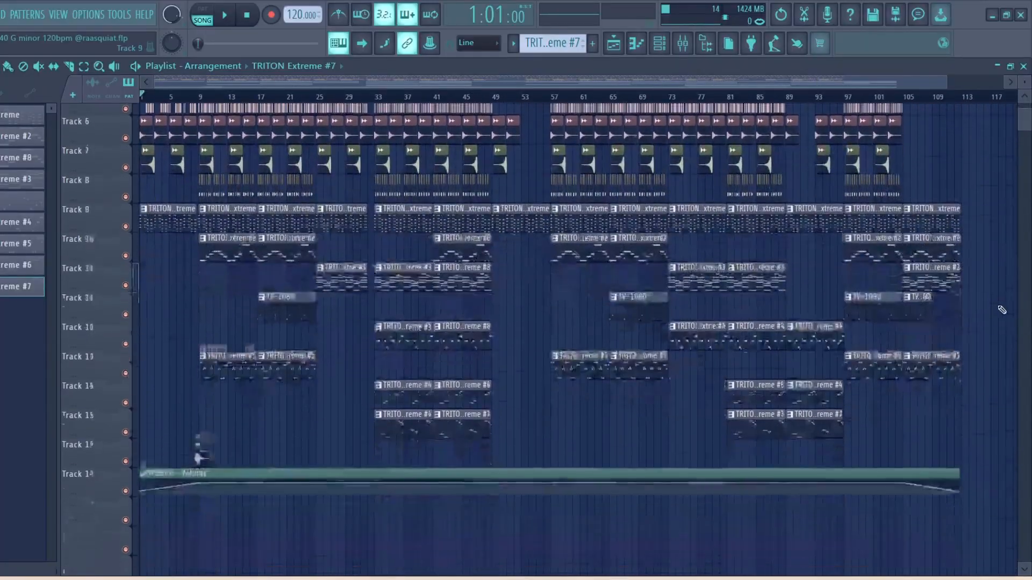
{"action": "scroll", "coordinate": [1003, 309], "scroll_direction": "up", "scroll_amount": 5}
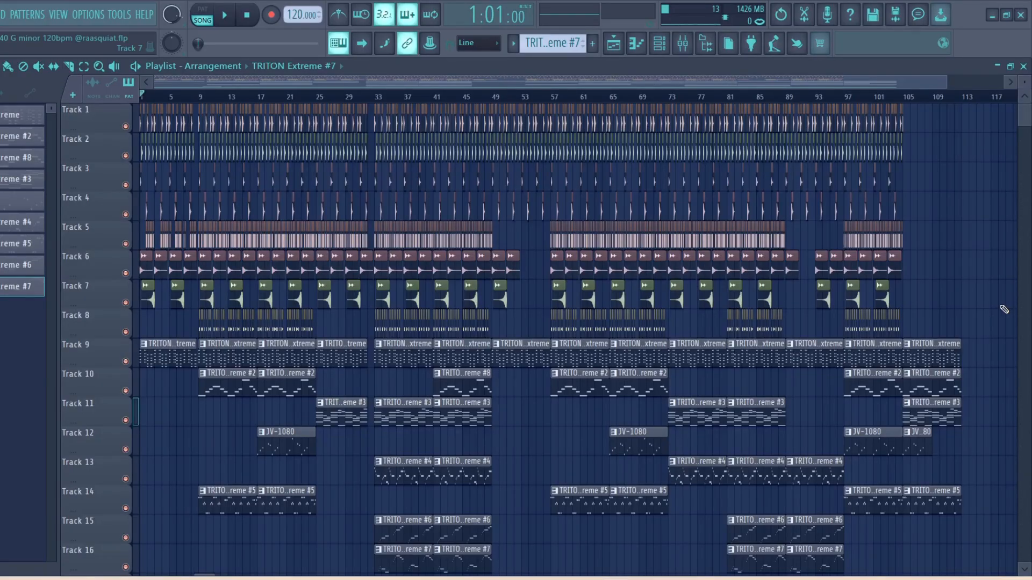
{"action": "key", "text": "space"}
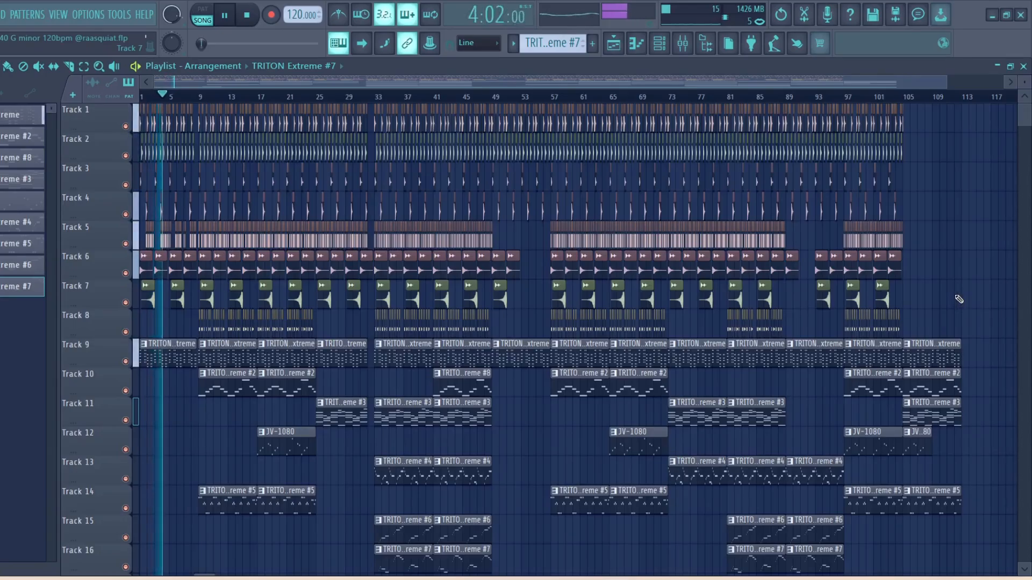
Step: Close the TRITON Extreme #7 piano roll and restore the playlist to a floating window
{"action": "left_click", "coordinate": [1011, 67]}
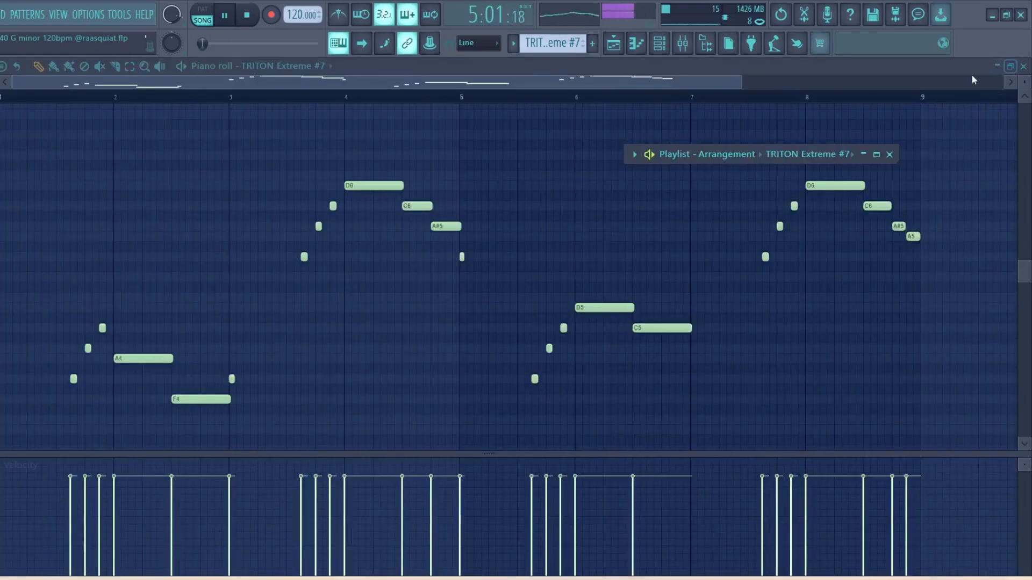
{"action": "left_click", "coordinate": [1023, 66]}
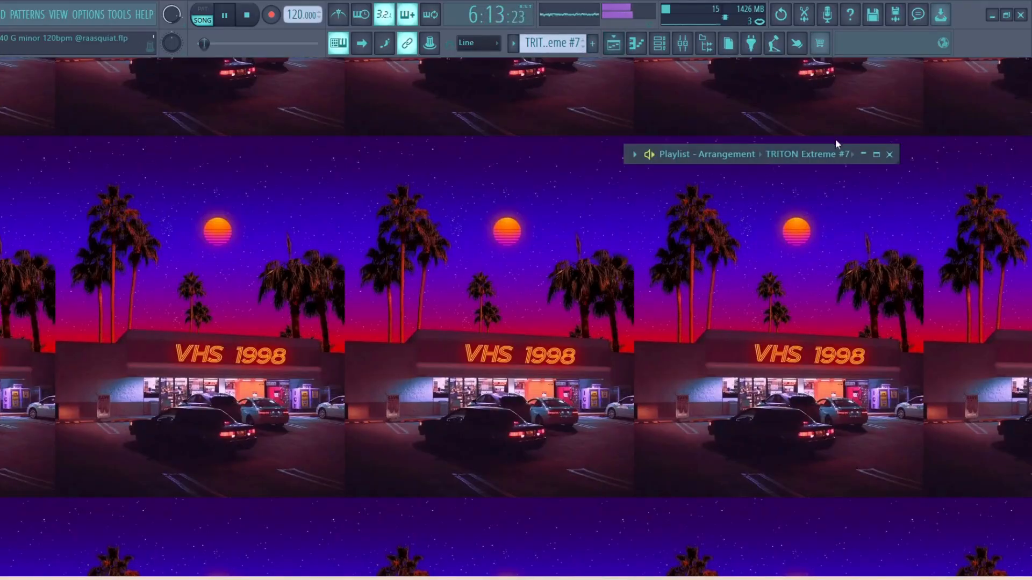
{"action": "left_click", "coordinate": [876, 154]}
{"action": "left_click", "coordinate": [1009, 68]}
{"action": "left_click", "coordinate": [863, 155]}
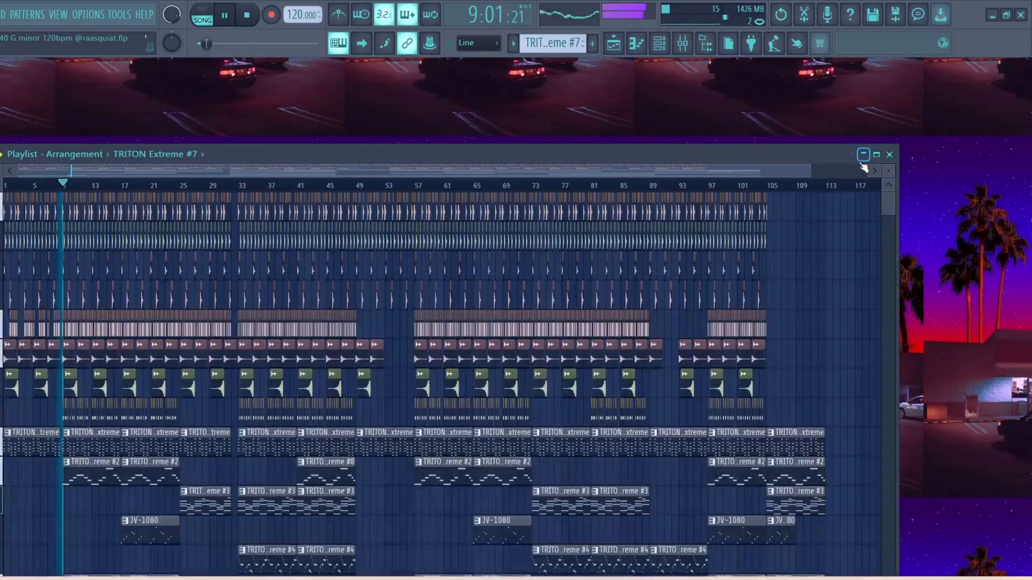
Step: Shrink the playlist window to show the pattern list and tracks 1 to 10, and centre it in the workspace
{"action": "left_click_drag", "start_coordinate": [808, 153], "coordinate": [921, 78]}
{"action": "left_click_drag", "start_coordinate": [1012, 571], "coordinate": [441, 547]}
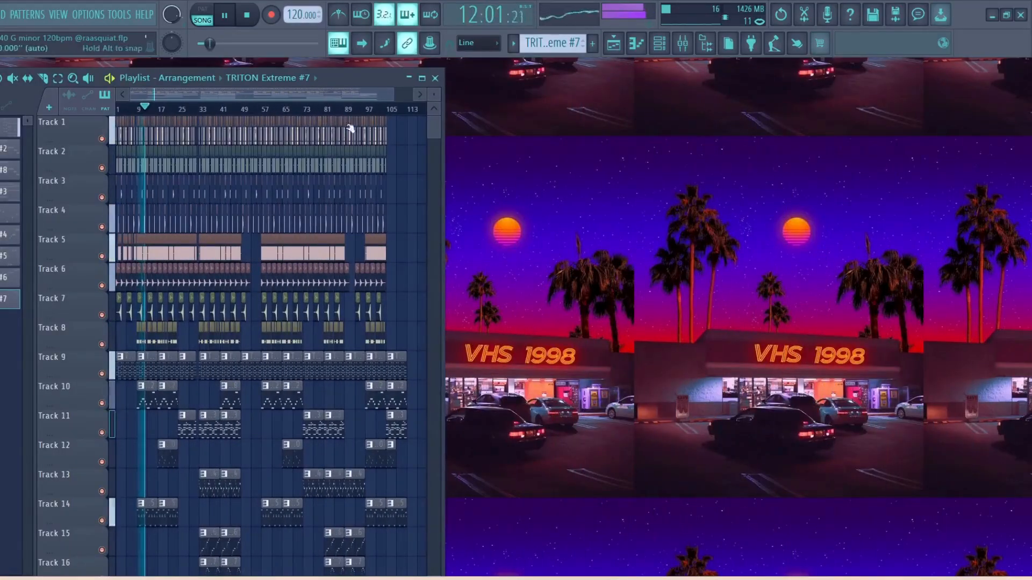
{"action": "left_click_drag", "start_coordinate": [369, 77], "coordinate": [569, 60]}
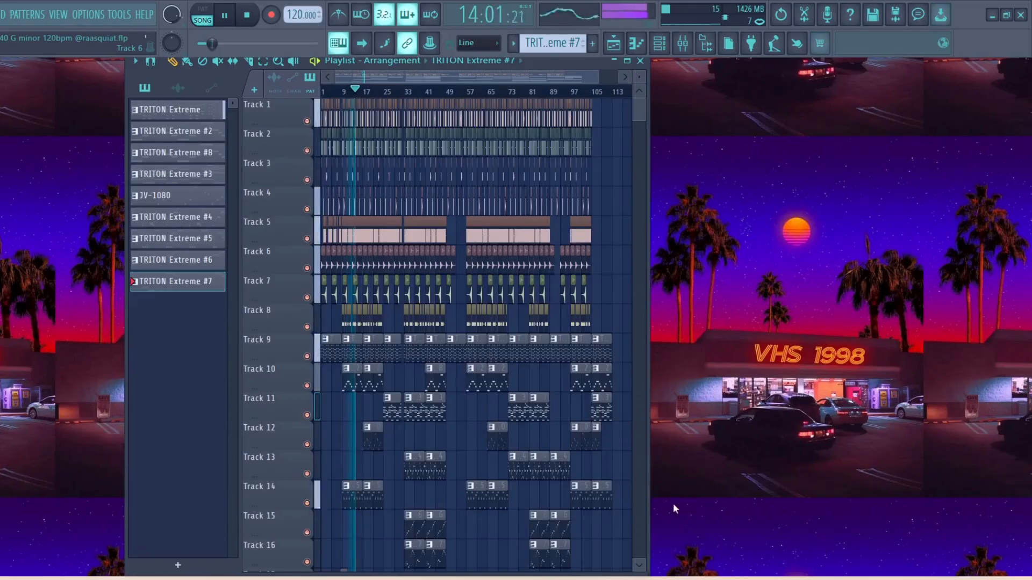
{"action": "left_click_drag", "start_coordinate": [647, 573], "coordinate": [561, 376]}
{"action": "left_click_drag", "start_coordinate": [561, 302], "coordinate": [881, 358]}
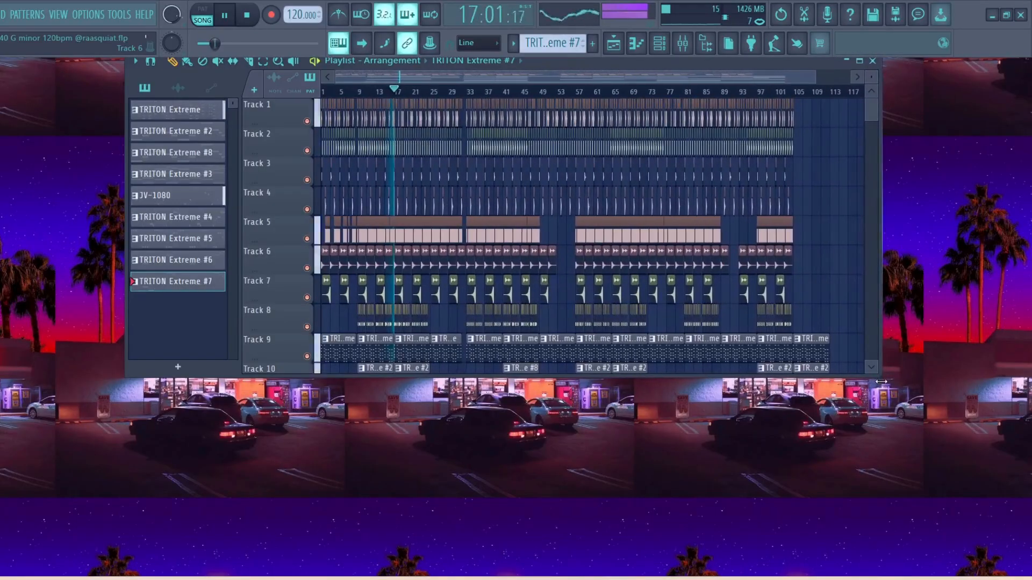
{"action": "left_click_drag", "start_coordinate": [706, 65], "coordinate": [705, 73]}
{"action": "left_click_drag", "start_coordinate": [711, 129], "coordinate": [725, 147]}
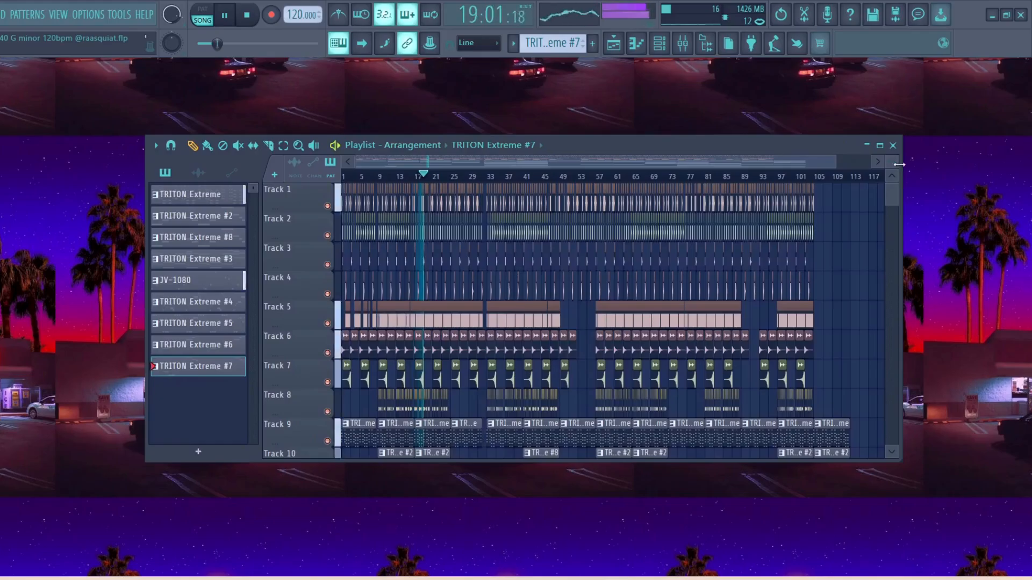
Step: Follow playback in a closer playlist view with auto-scroll on, examining the TRITON Extreme, #3 and #8 clips on tracks 9 to 11
{"action": "left_click_drag", "start_coordinate": [892, 163], "coordinate": [445, 186]}
{"action": "scroll", "coordinate": [842, 272], "scroll_direction": "down", "scroll_amount": 8}
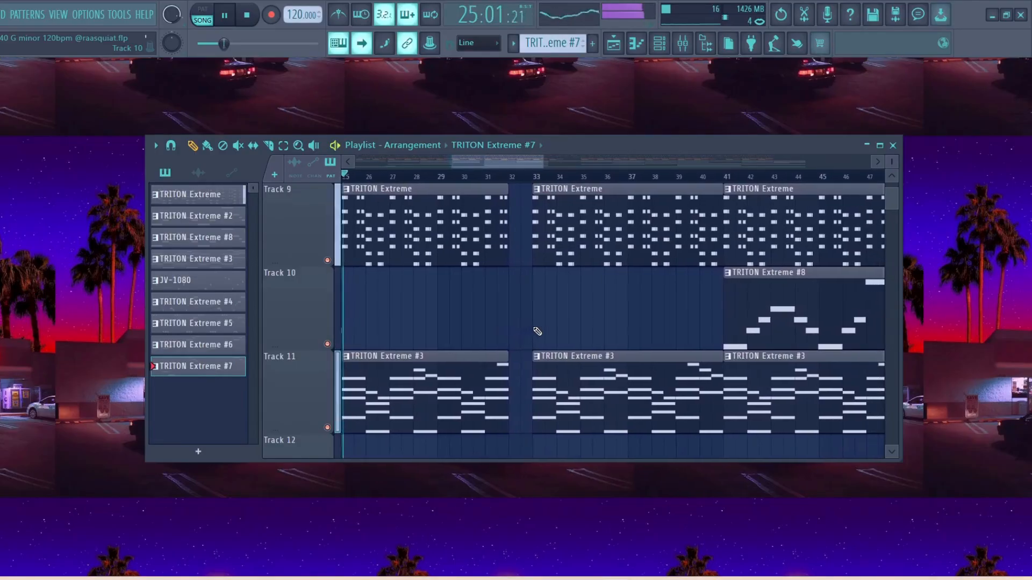
{"action": "scroll", "coordinate": [537, 331], "scroll_direction": "up", "scroll_amount": 1}
{"action": "scroll", "coordinate": [537, 331], "scroll_direction": "down", "scroll_amount": 3}
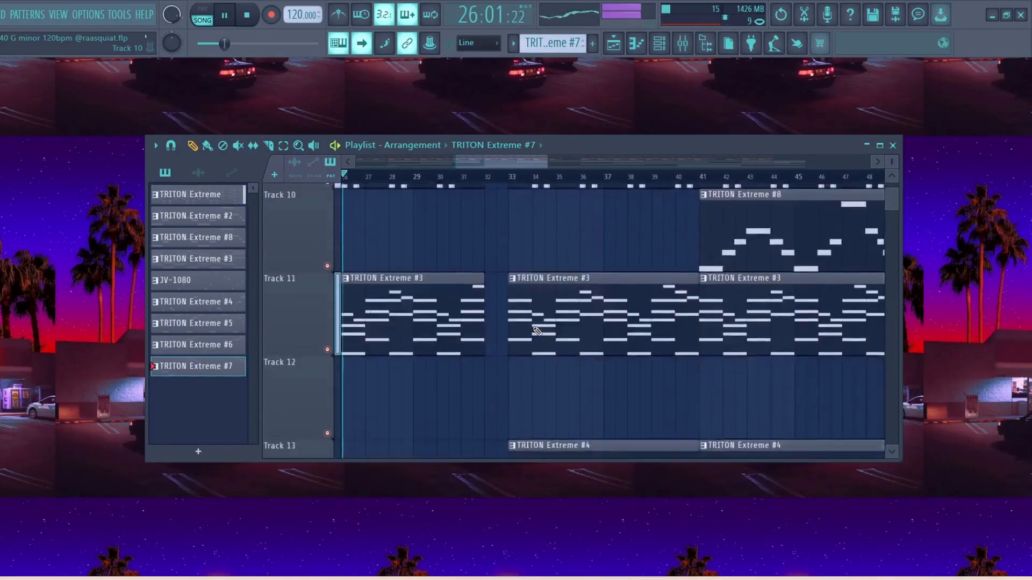
{"action": "scroll", "coordinate": [537, 331], "scroll_direction": "down", "scroll_amount": 2}
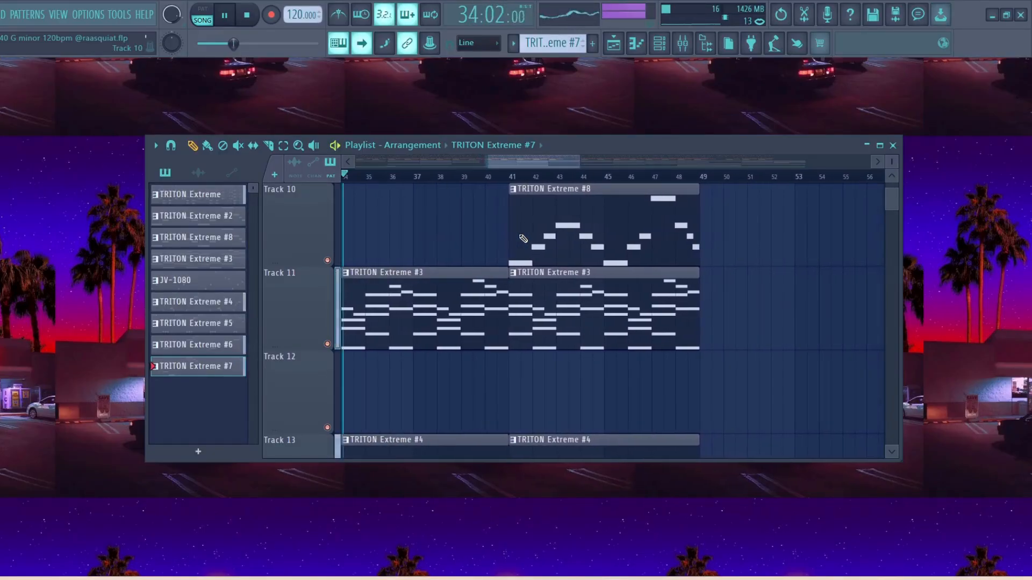
Step: Examine the breakdown between bars 49 and 57 during playback, from the drum tracks down to the TRITON Extreme and JV-1080 clips
{"action": "scroll", "coordinate": [725, 324], "scroll_direction": "down", "scroll_amount": 1}
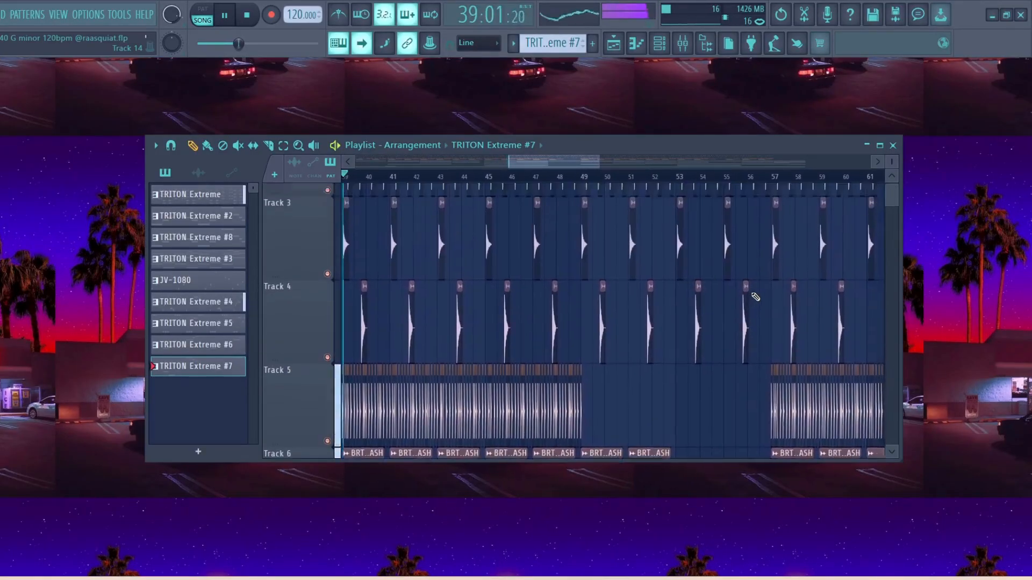
{"action": "scroll", "coordinate": [754, 298], "scroll_direction": "up", "scroll_amount": 1}
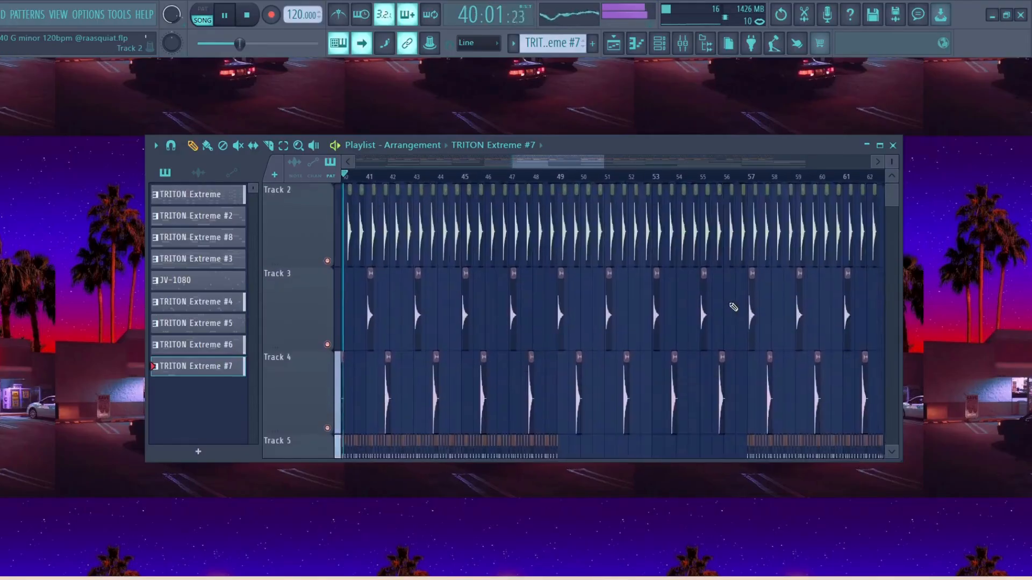
{"action": "scroll", "coordinate": [730, 304], "scroll_direction": "down", "scroll_amount": 1}
{"action": "scroll", "coordinate": [656, 390], "scroll_direction": "up", "scroll_amount": 2}
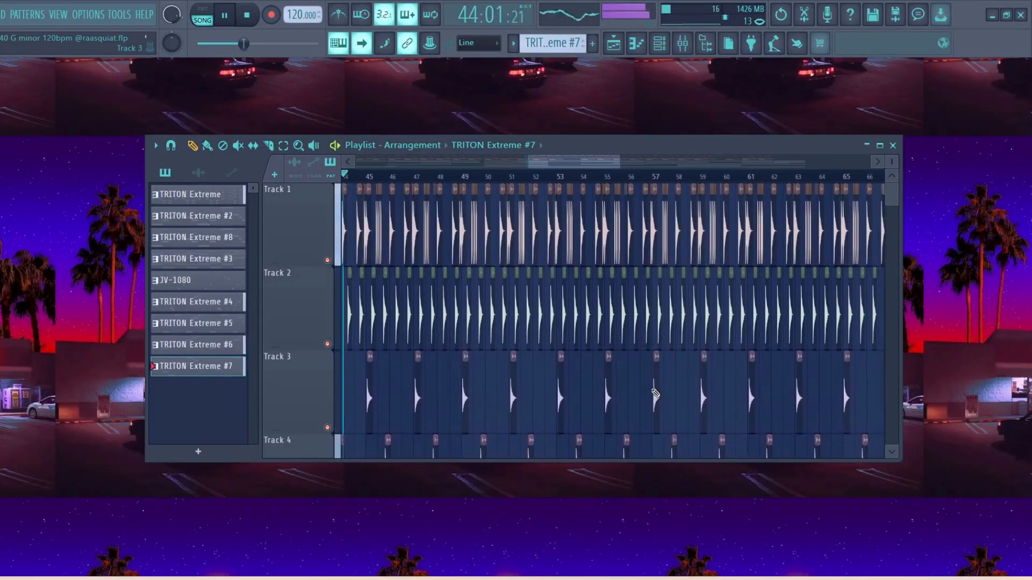
{"action": "scroll", "coordinate": [655, 393], "scroll_direction": "down", "scroll_amount": 2}
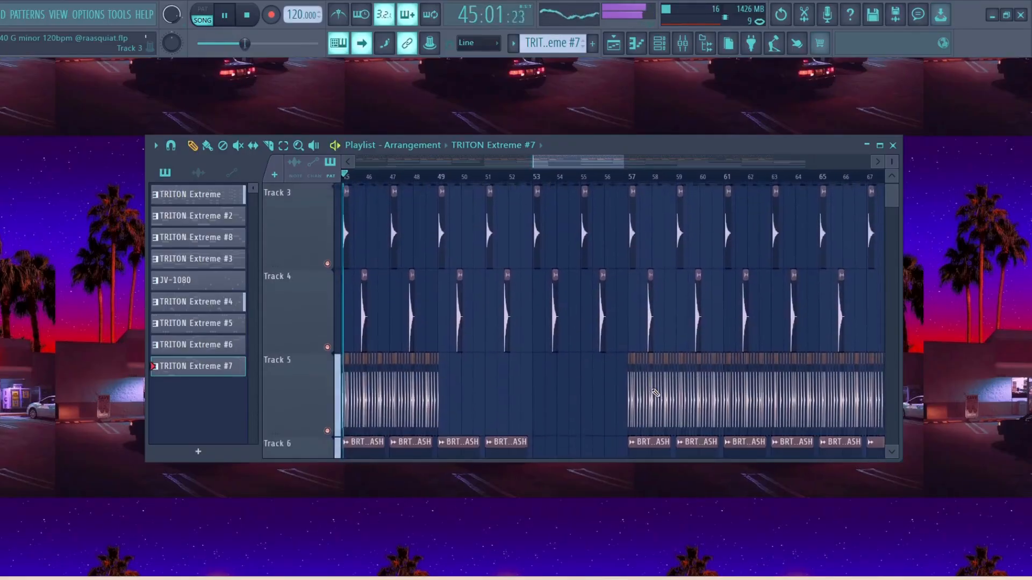
{"action": "scroll", "coordinate": [650, 390], "scroll_direction": "down", "scroll_amount": 3}
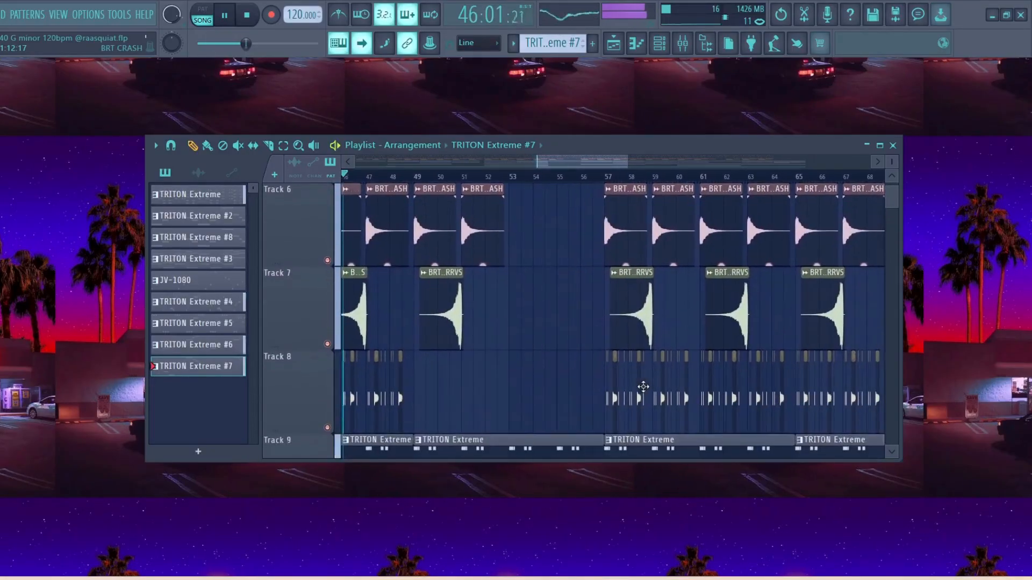
{"action": "scroll", "coordinate": [643, 388], "scroll_direction": "down", "scroll_amount": 3}
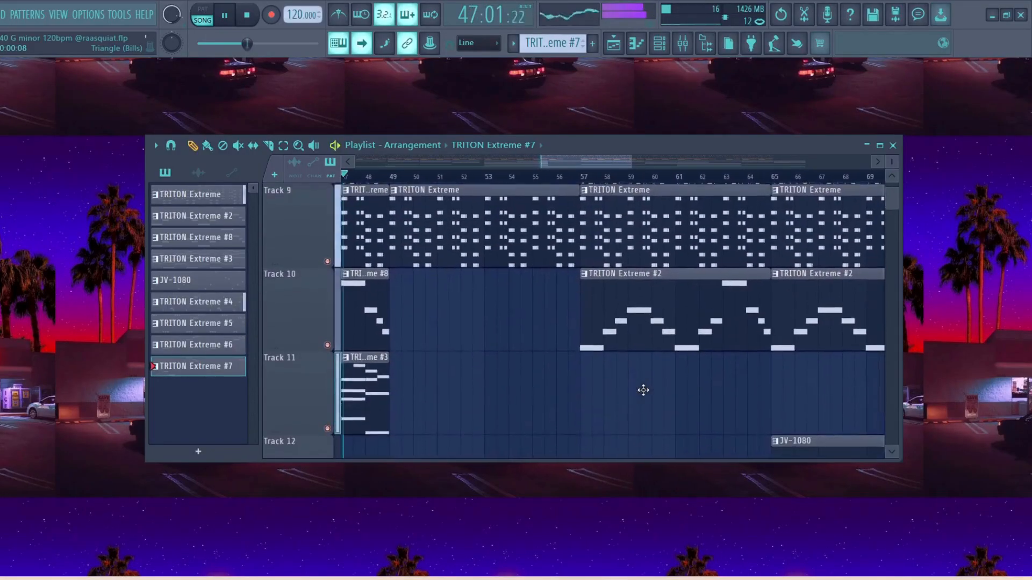
{"action": "scroll", "coordinate": [643, 391], "scroll_direction": "down", "scroll_amount": 1}
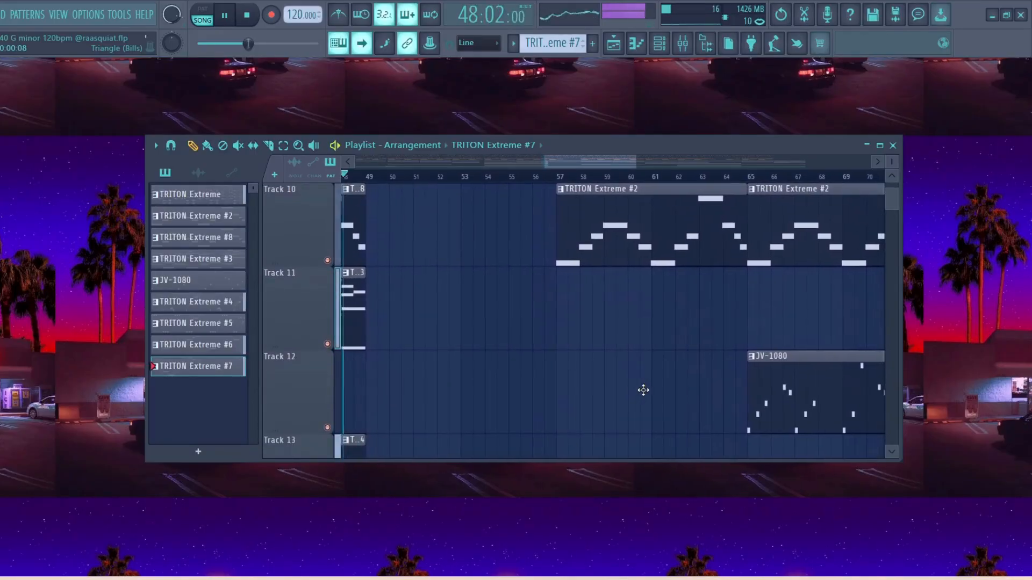
Step: Follow playback through bars 48 to 55, examining the drum clips on tracks 1 to 8 and the melodic clips on tracks 9 to 14
{"action": "scroll", "coordinate": [595, 386], "scroll_direction": "up", "scroll_amount": 2}
{"action": "scroll", "coordinate": [511, 387], "scroll_direction": "down", "scroll_amount": 4}
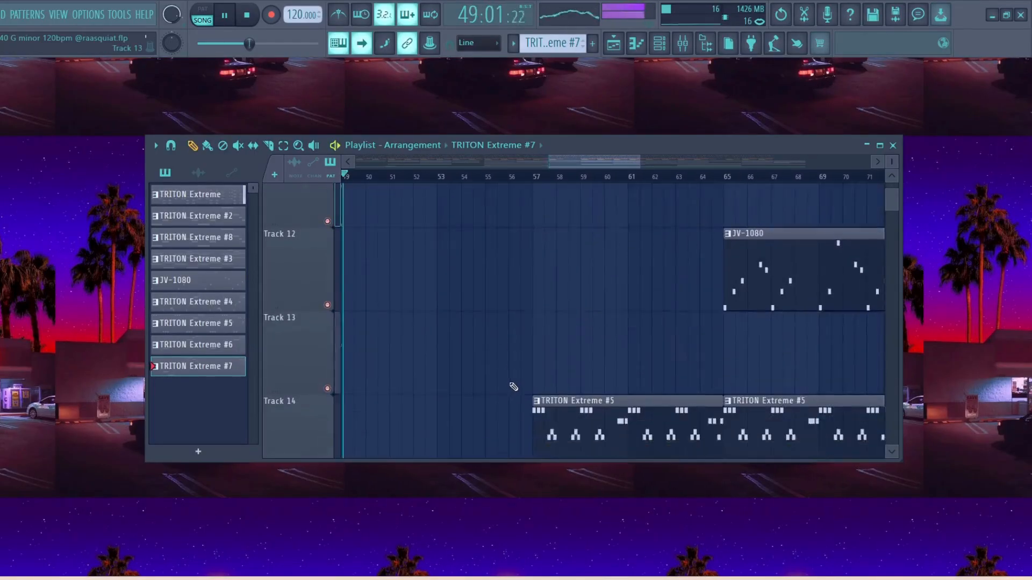
{"action": "scroll", "coordinate": [517, 386], "scroll_direction": "up", "scroll_amount": 10}
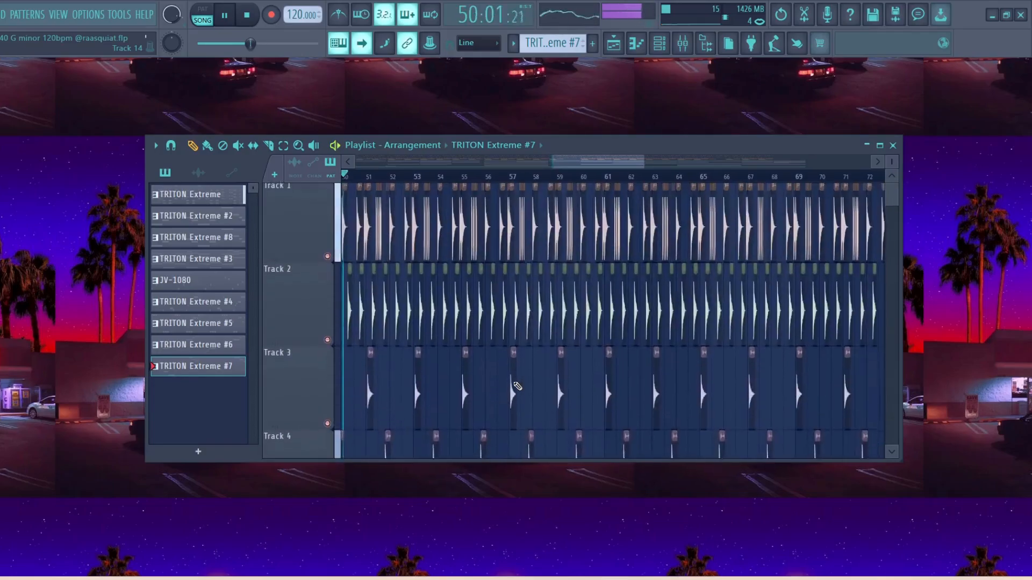
{"action": "scroll", "coordinate": [519, 385], "scroll_direction": "down", "scroll_amount": 5}
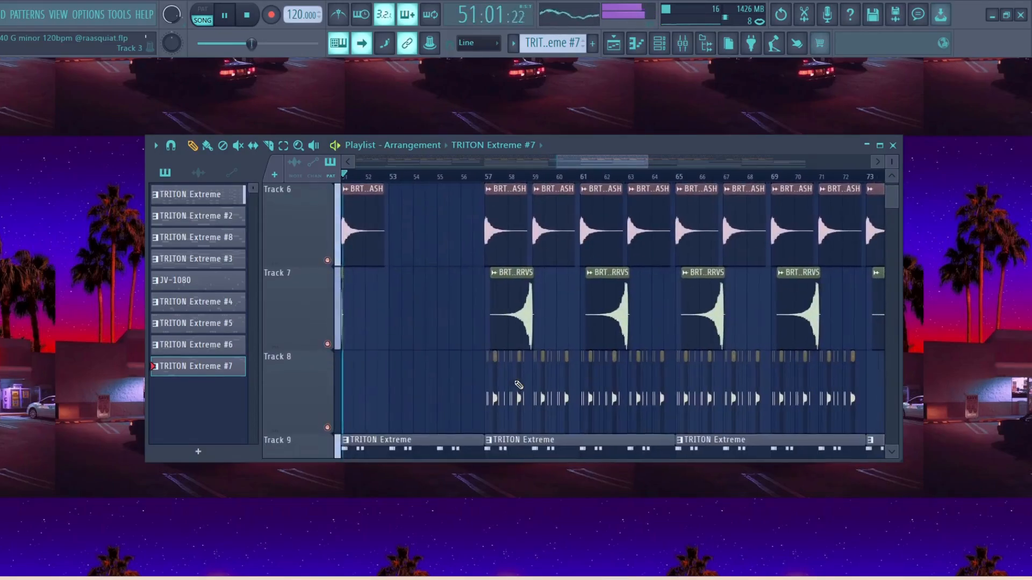
{"action": "scroll", "coordinate": [556, 349], "scroll_direction": "down", "scroll_amount": 4}
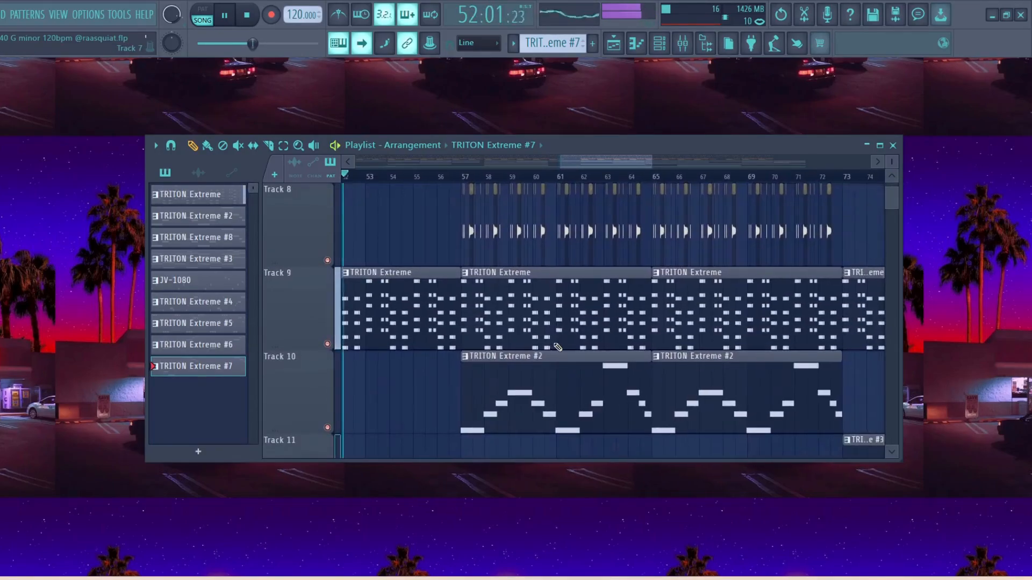
{"action": "scroll", "coordinate": [558, 347], "scroll_direction": "down", "scroll_amount": 1}
{"action": "scroll", "coordinate": [558, 347], "scroll_direction": "up", "scroll_amount": 2}
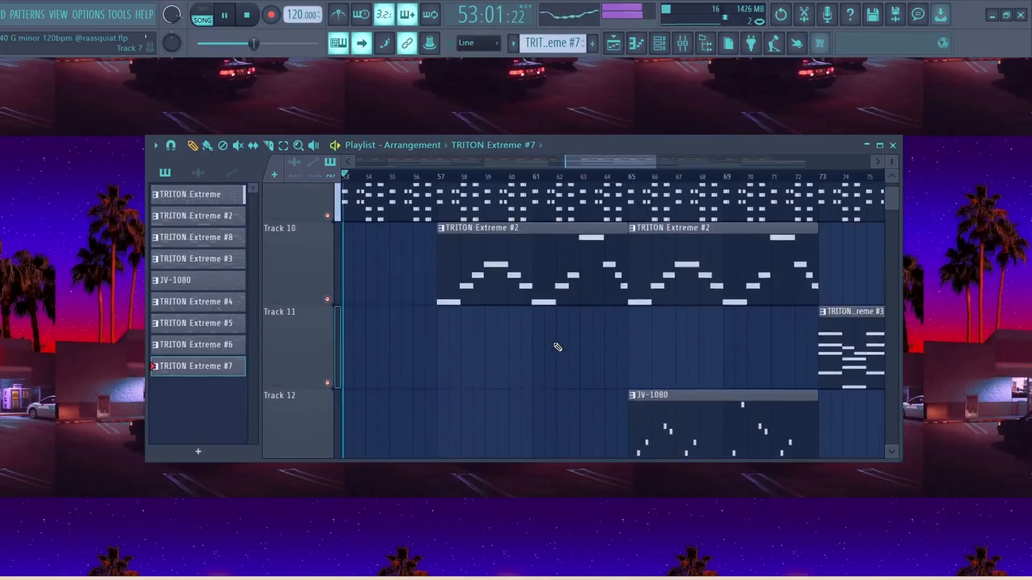
{"action": "scroll", "coordinate": [557, 347], "scroll_direction": "down", "scroll_amount": 2}
{"action": "scroll", "coordinate": [556, 348], "scroll_direction": "up", "scroll_amount": 3}
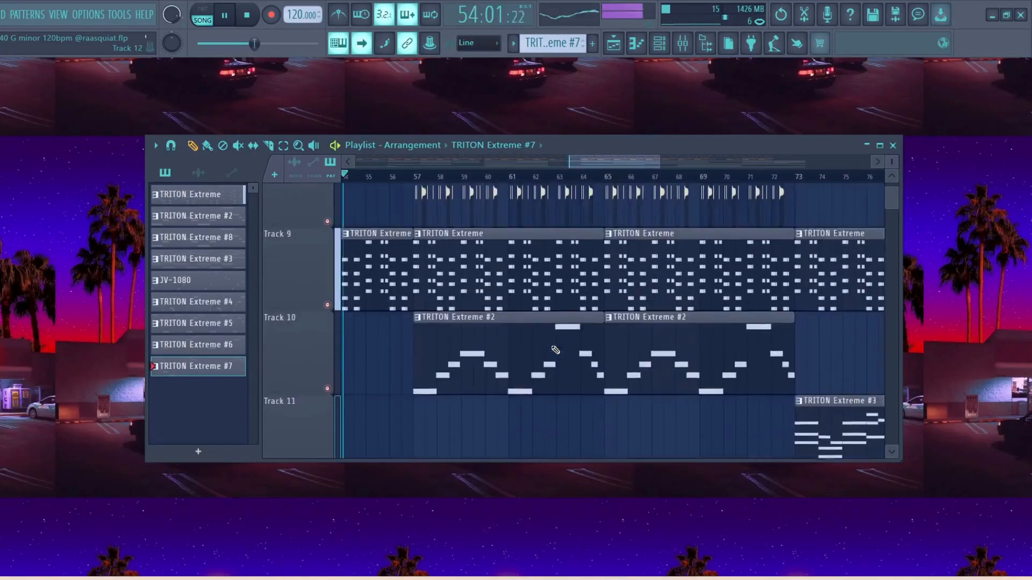
{"action": "scroll", "coordinate": [555, 350], "scroll_direction": "down", "scroll_amount": 1}
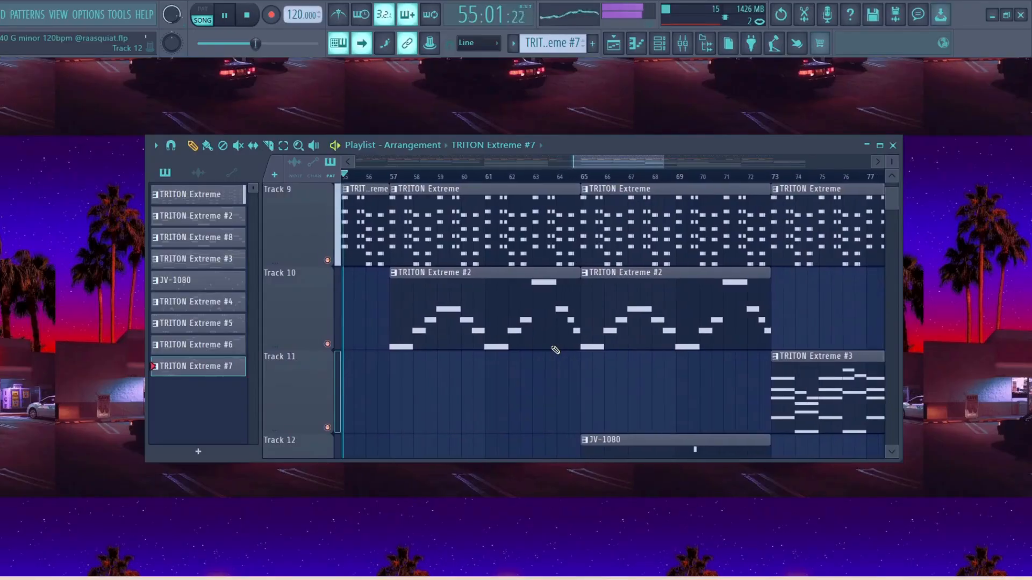
Step: Examine the TRITON Extreme, #2, #3, #4, #5 and JV-1080 clips on tracks 9 to 14 as playback runs from bar 58 to 81
{"action": "scroll", "coordinate": [555, 350], "scroll_direction": "down", "scroll_amount": 3}
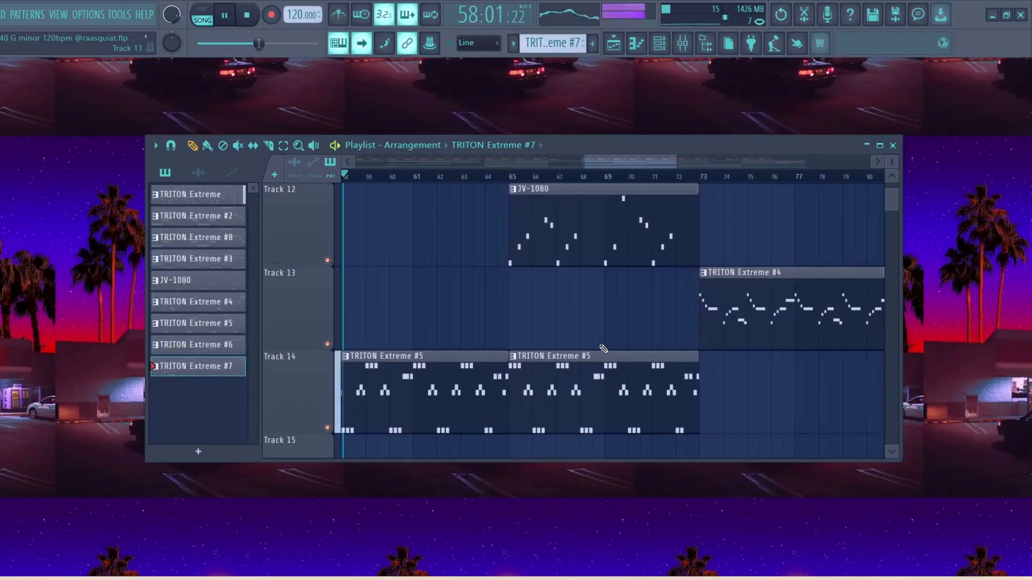
{"action": "scroll", "coordinate": [604, 349], "scroll_direction": "up", "scroll_amount": 3}
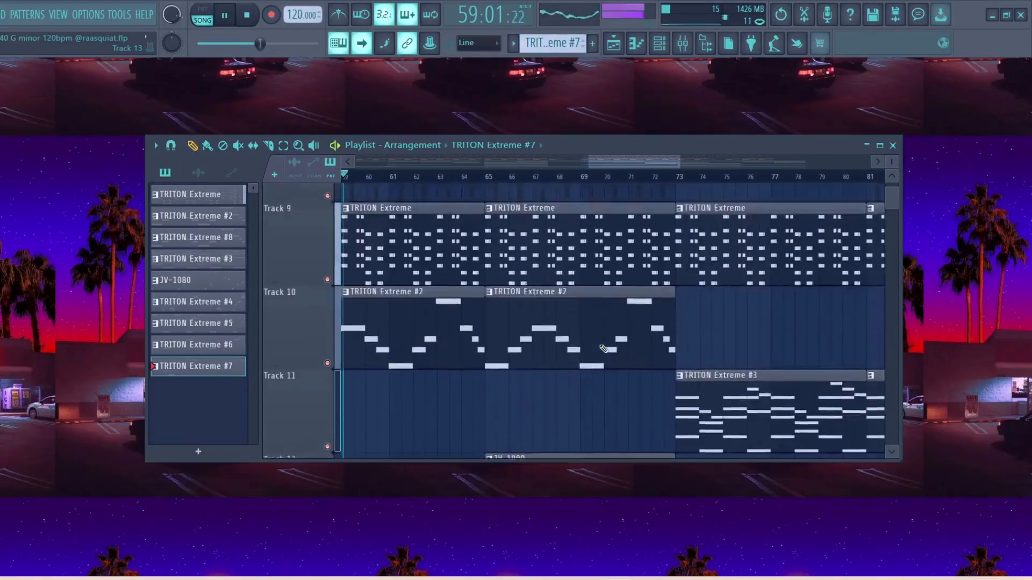
{"action": "scroll", "coordinate": [604, 349], "scroll_direction": "down", "scroll_amount": 4}
{"action": "scroll", "coordinate": [604, 348], "scroll_direction": "up", "scroll_amount": 2}
{"action": "scroll", "coordinate": [604, 348], "scroll_direction": "up", "scroll_amount": 3}
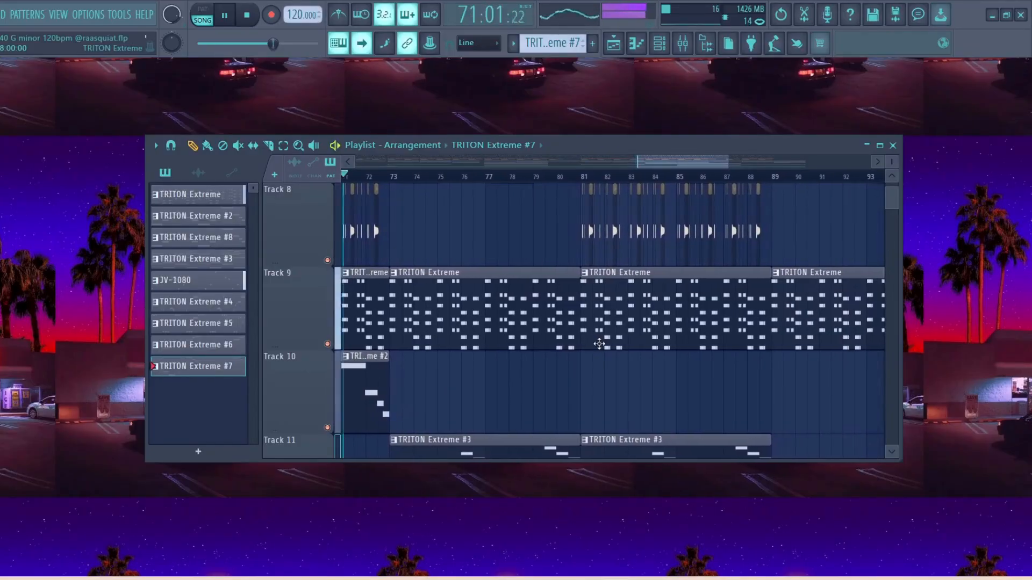
{"action": "scroll", "coordinate": [601, 347], "scroll_direction": "down", "scroll_amount": 1}
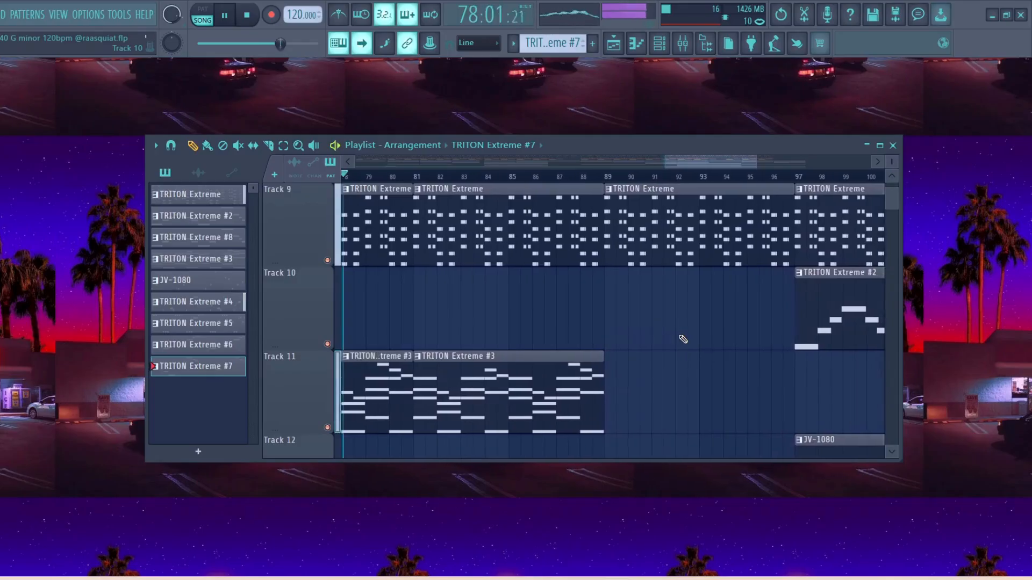
{"action": "scroll", "coordinate": [683, 339], "scroll_direction": "down", "scroll_amount": 2}
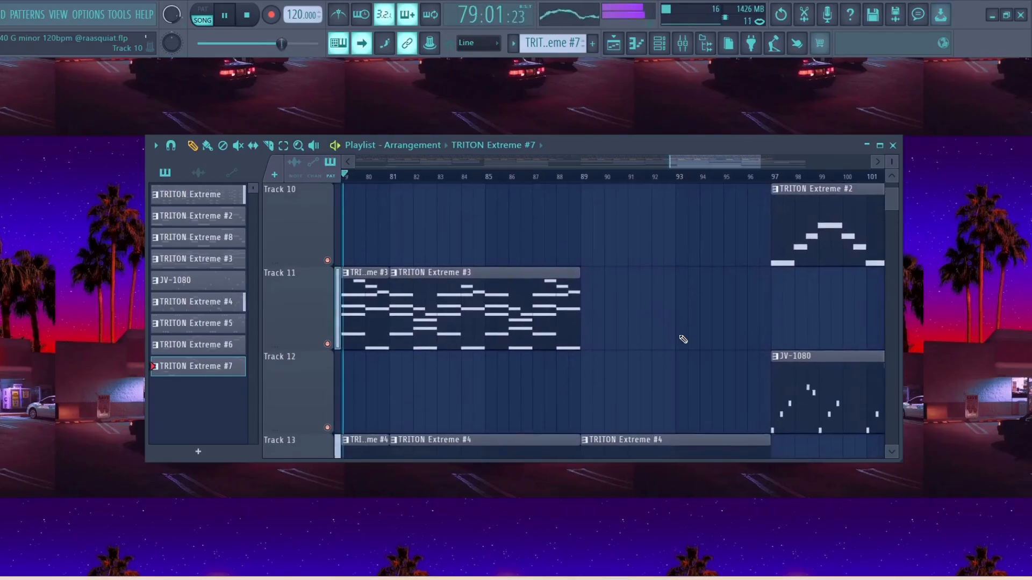
{"action": "scroll", "coordinate": [683, 339], "scroll_direction": "up", "scroll_amount": 3}
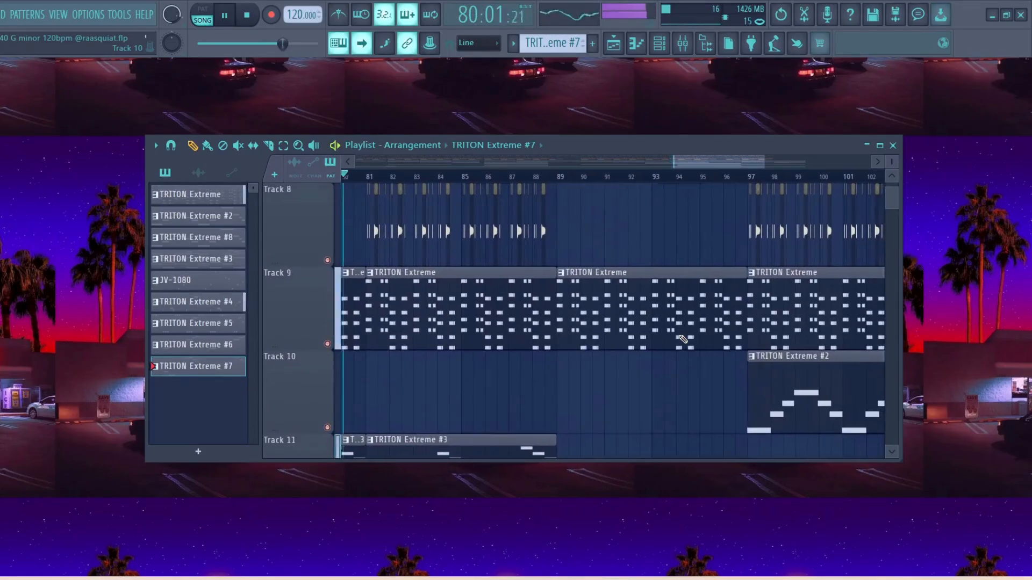
{"action": "scroll", "coordinate": [676, 349], "scroll_direction": "down", "scroll_amount": 1}
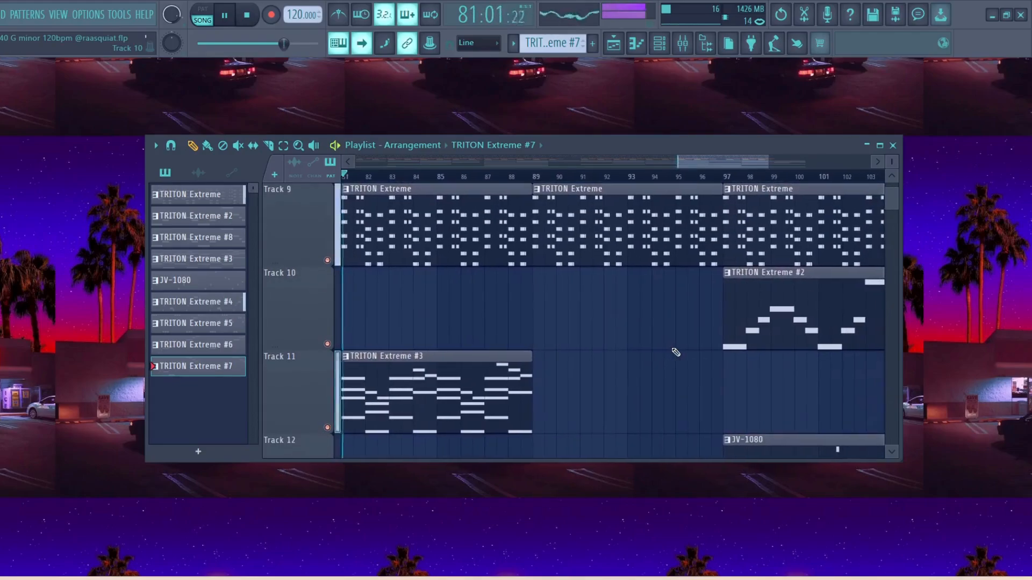